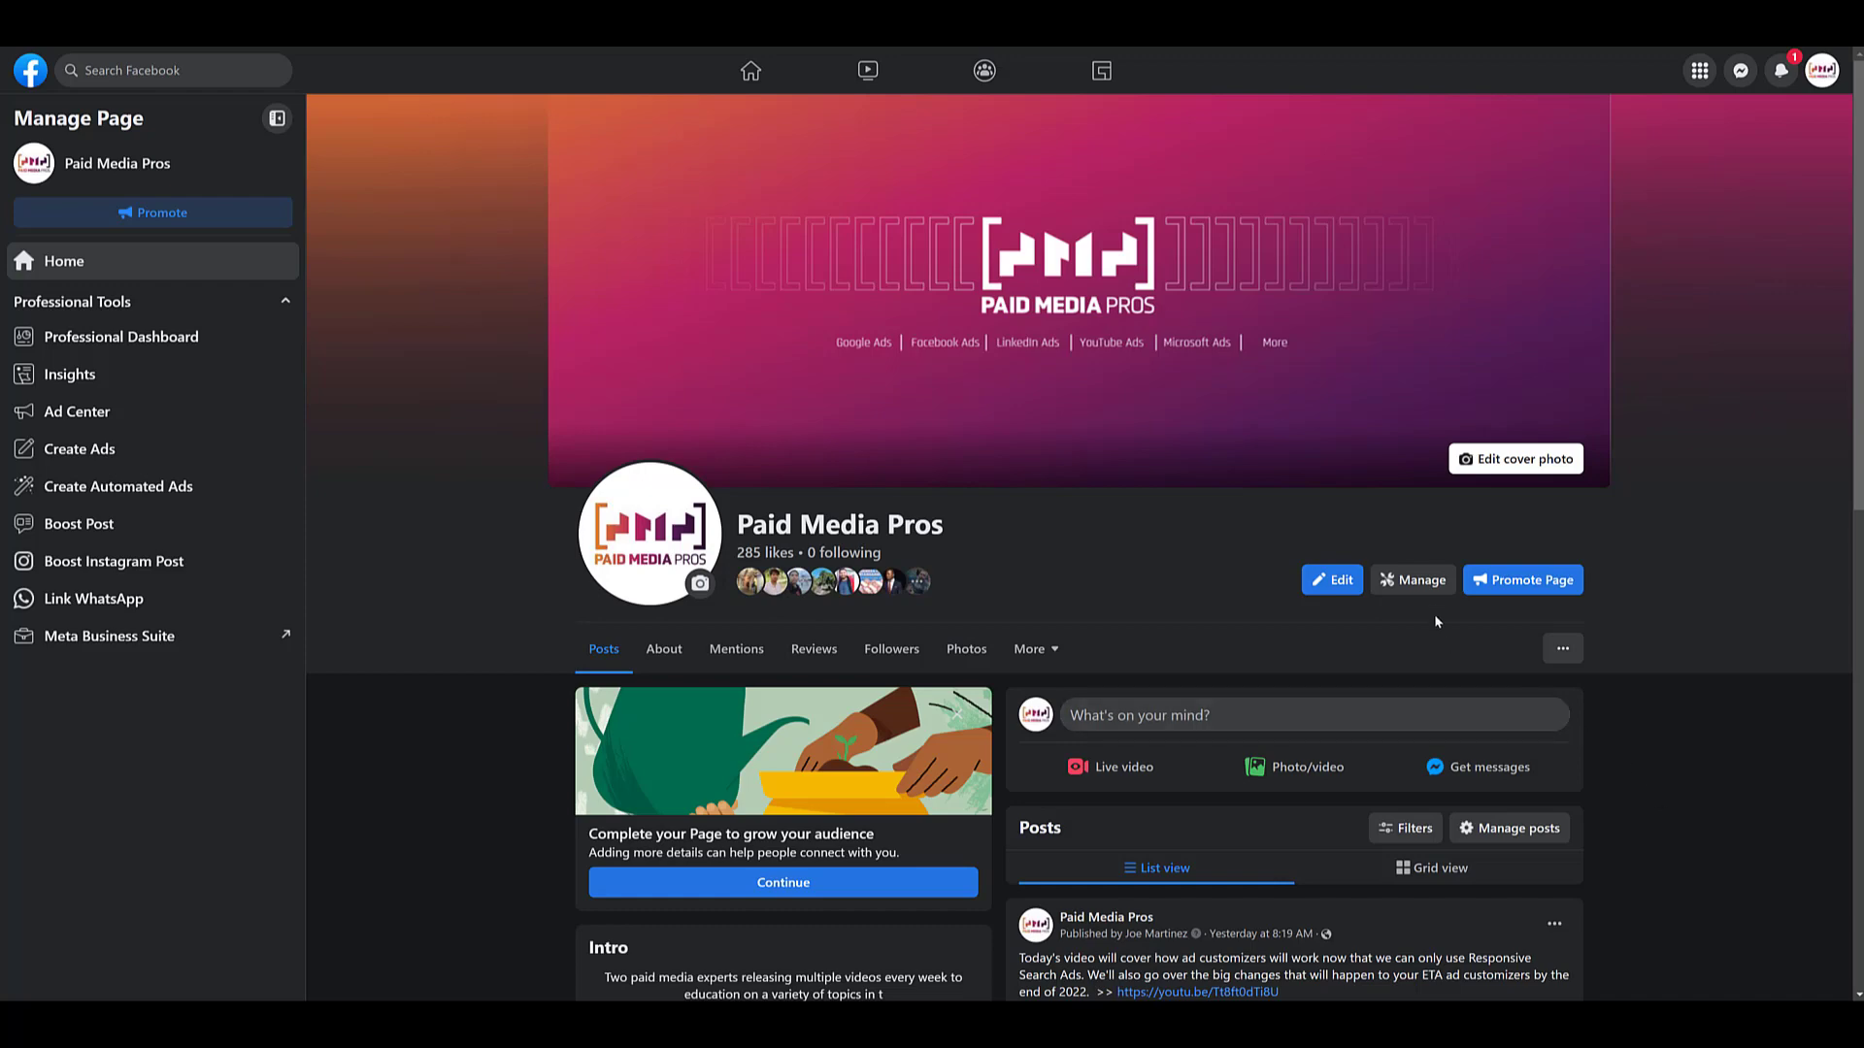
# - Open the page access settings and try adding Ads task access, closing without granting it
pyautogui.click(1419, 580)
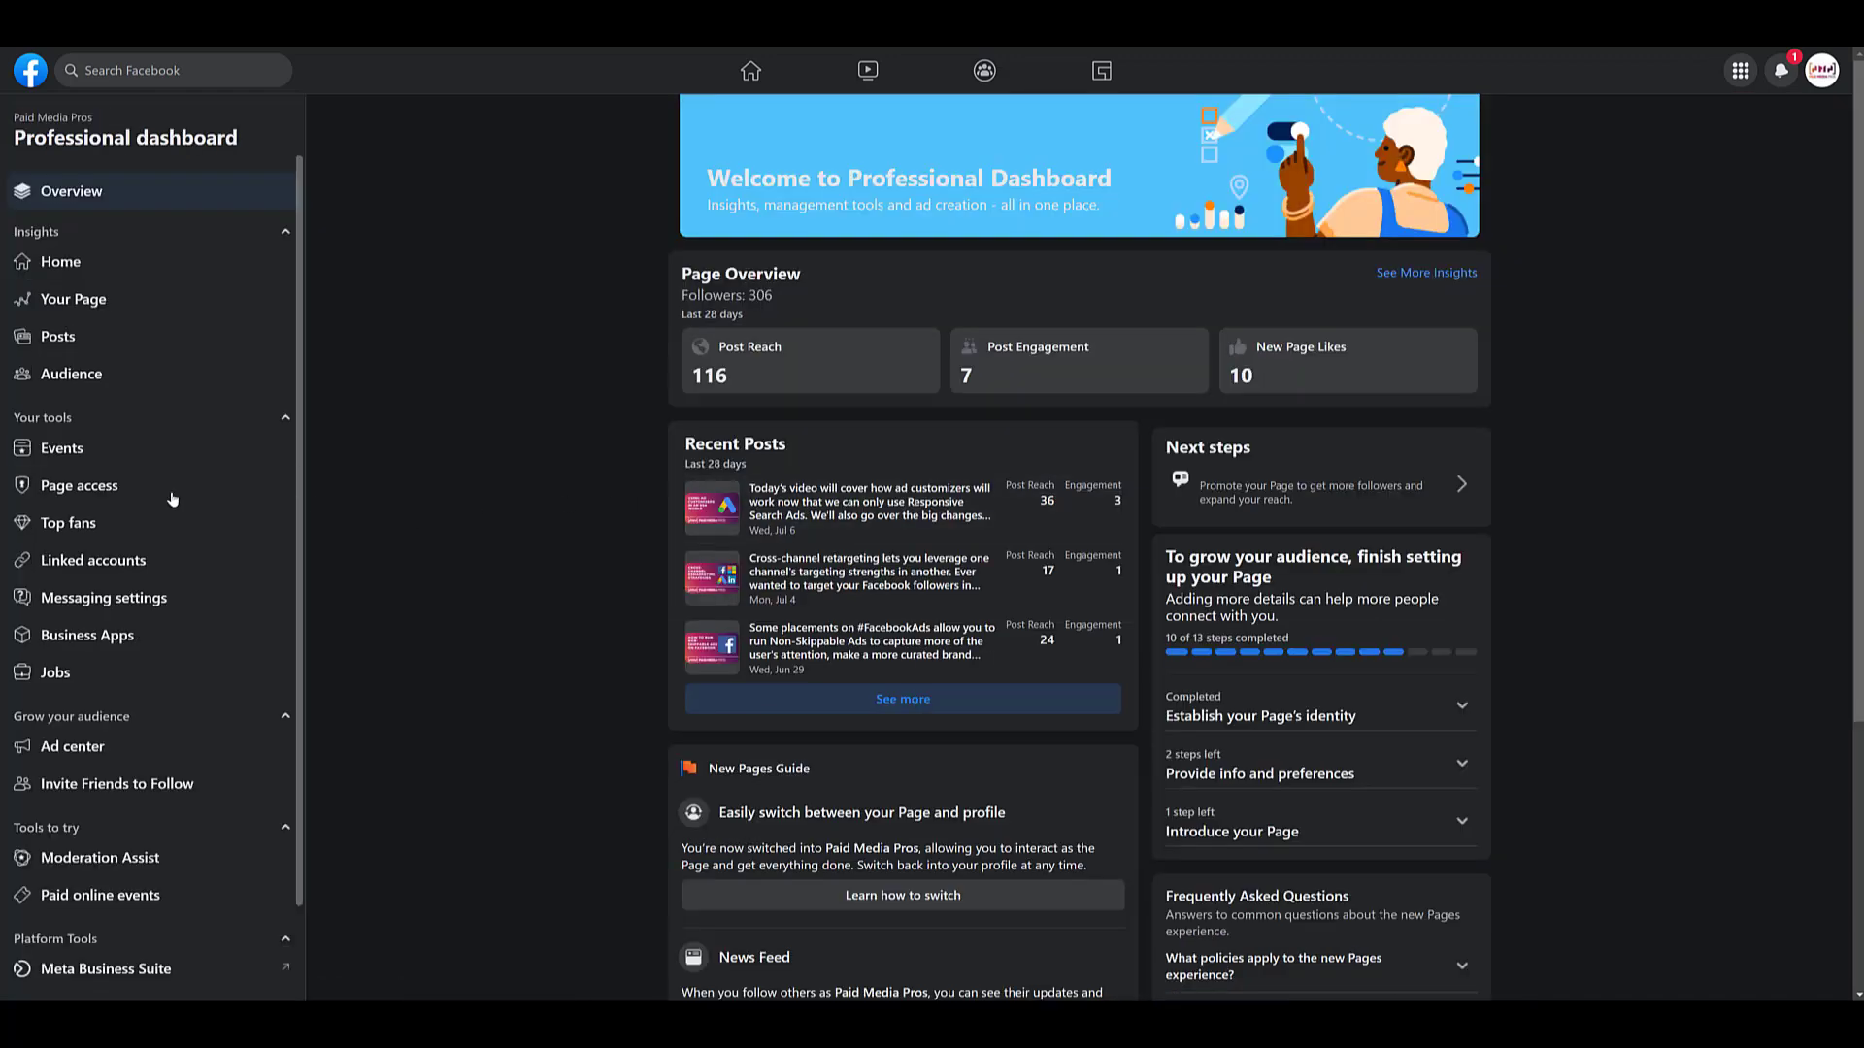
pyautogui.click(147, 496)
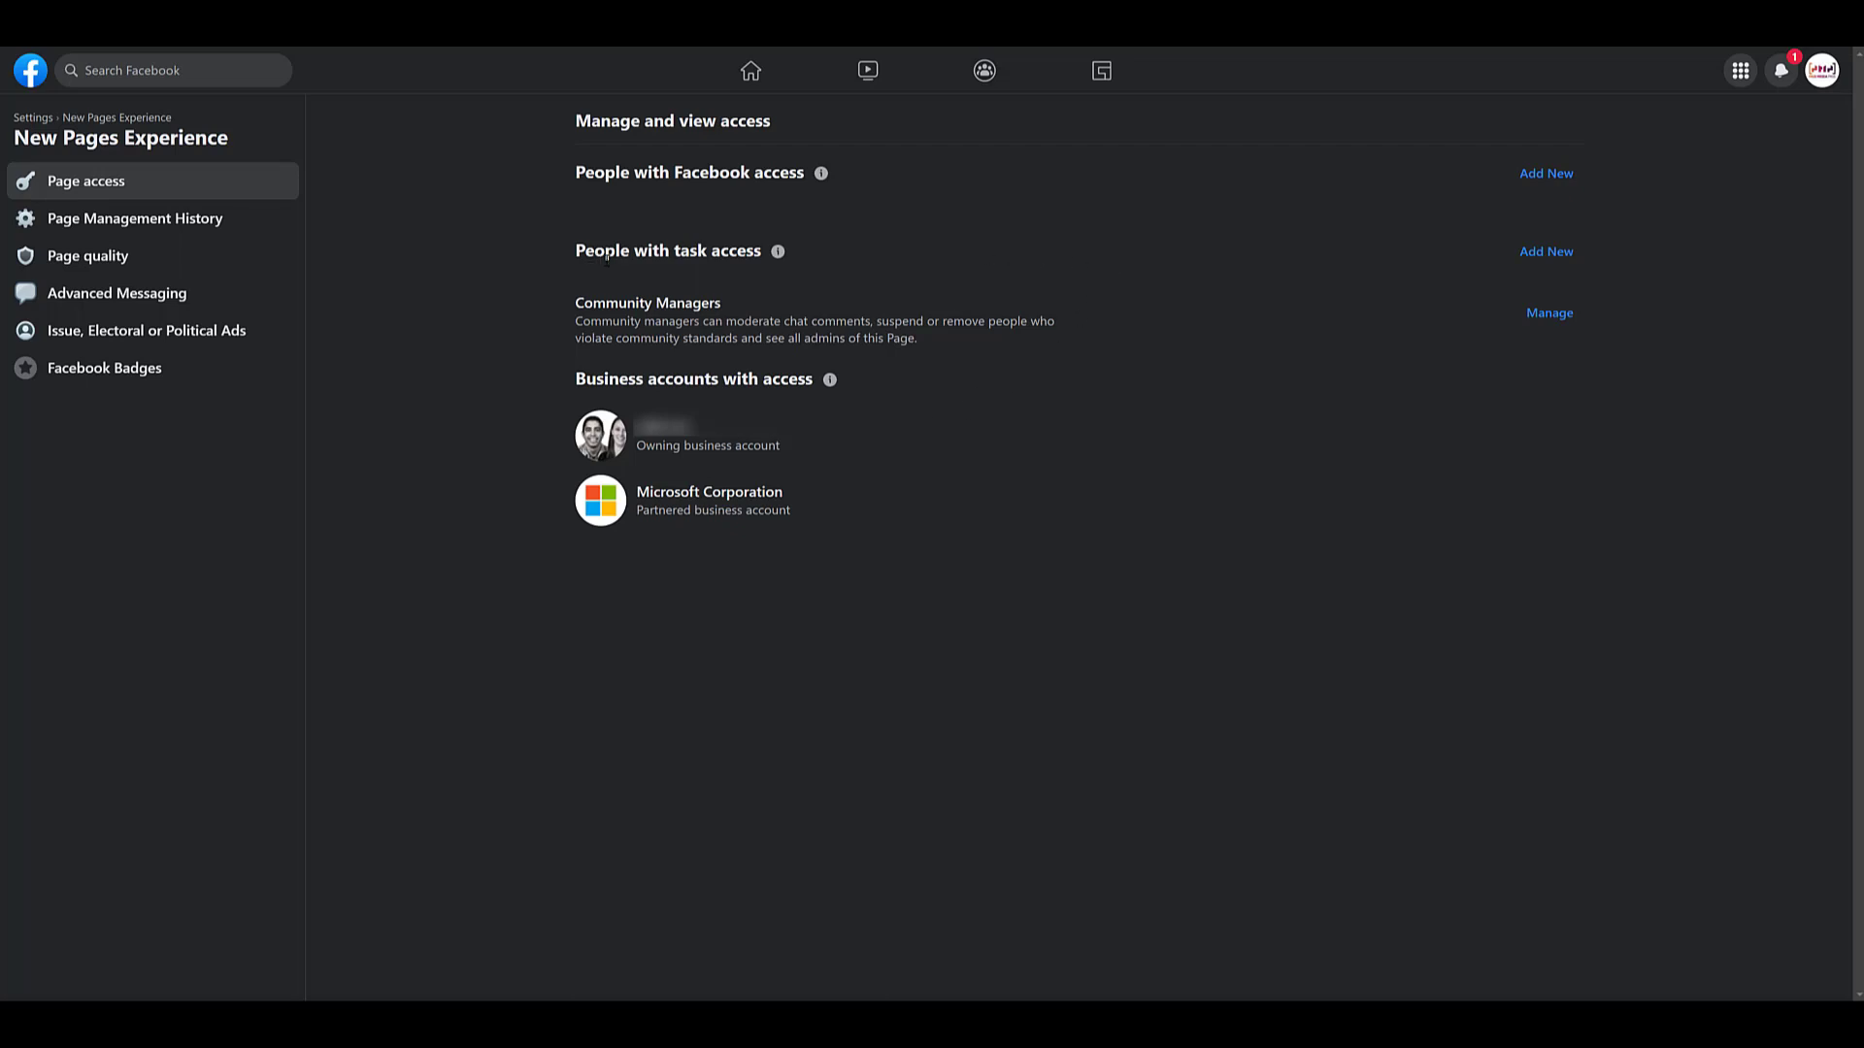
pyautogui.click(1546, 252)
pyautogui.click(1131, 652)
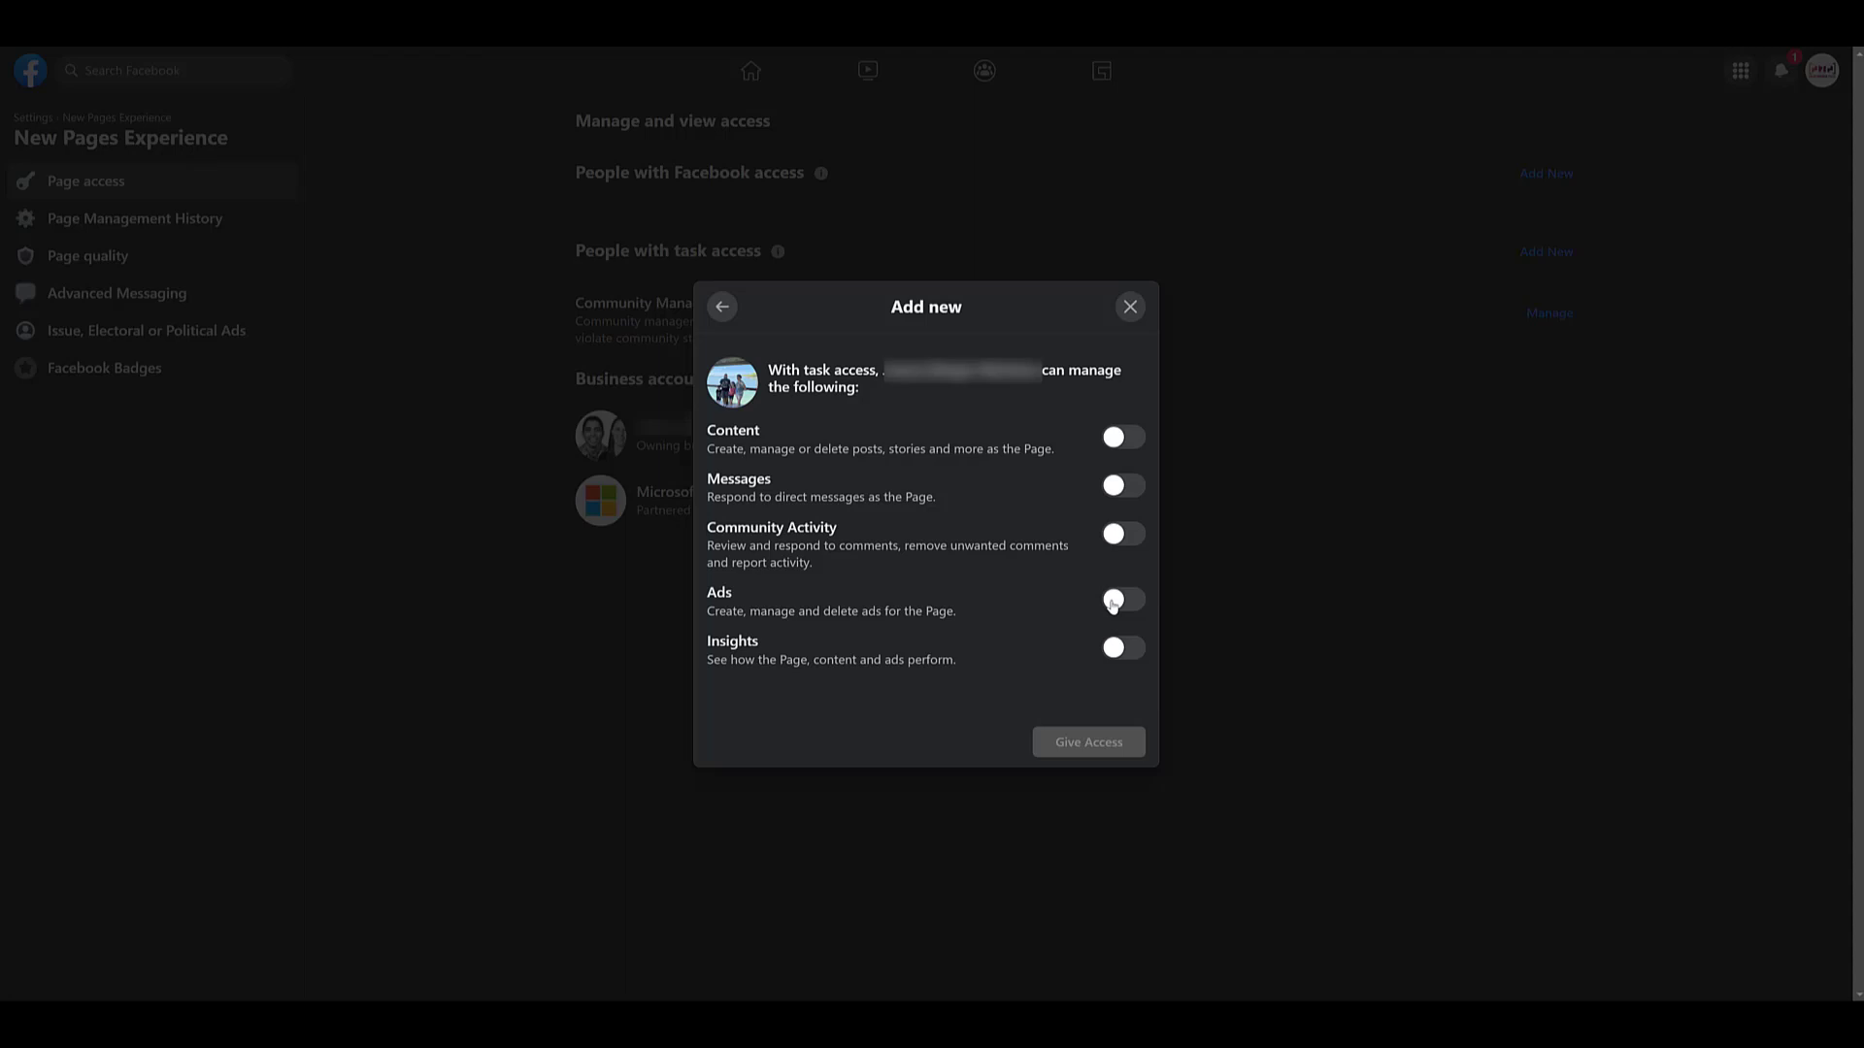
pyautogui.click(1115, 601)
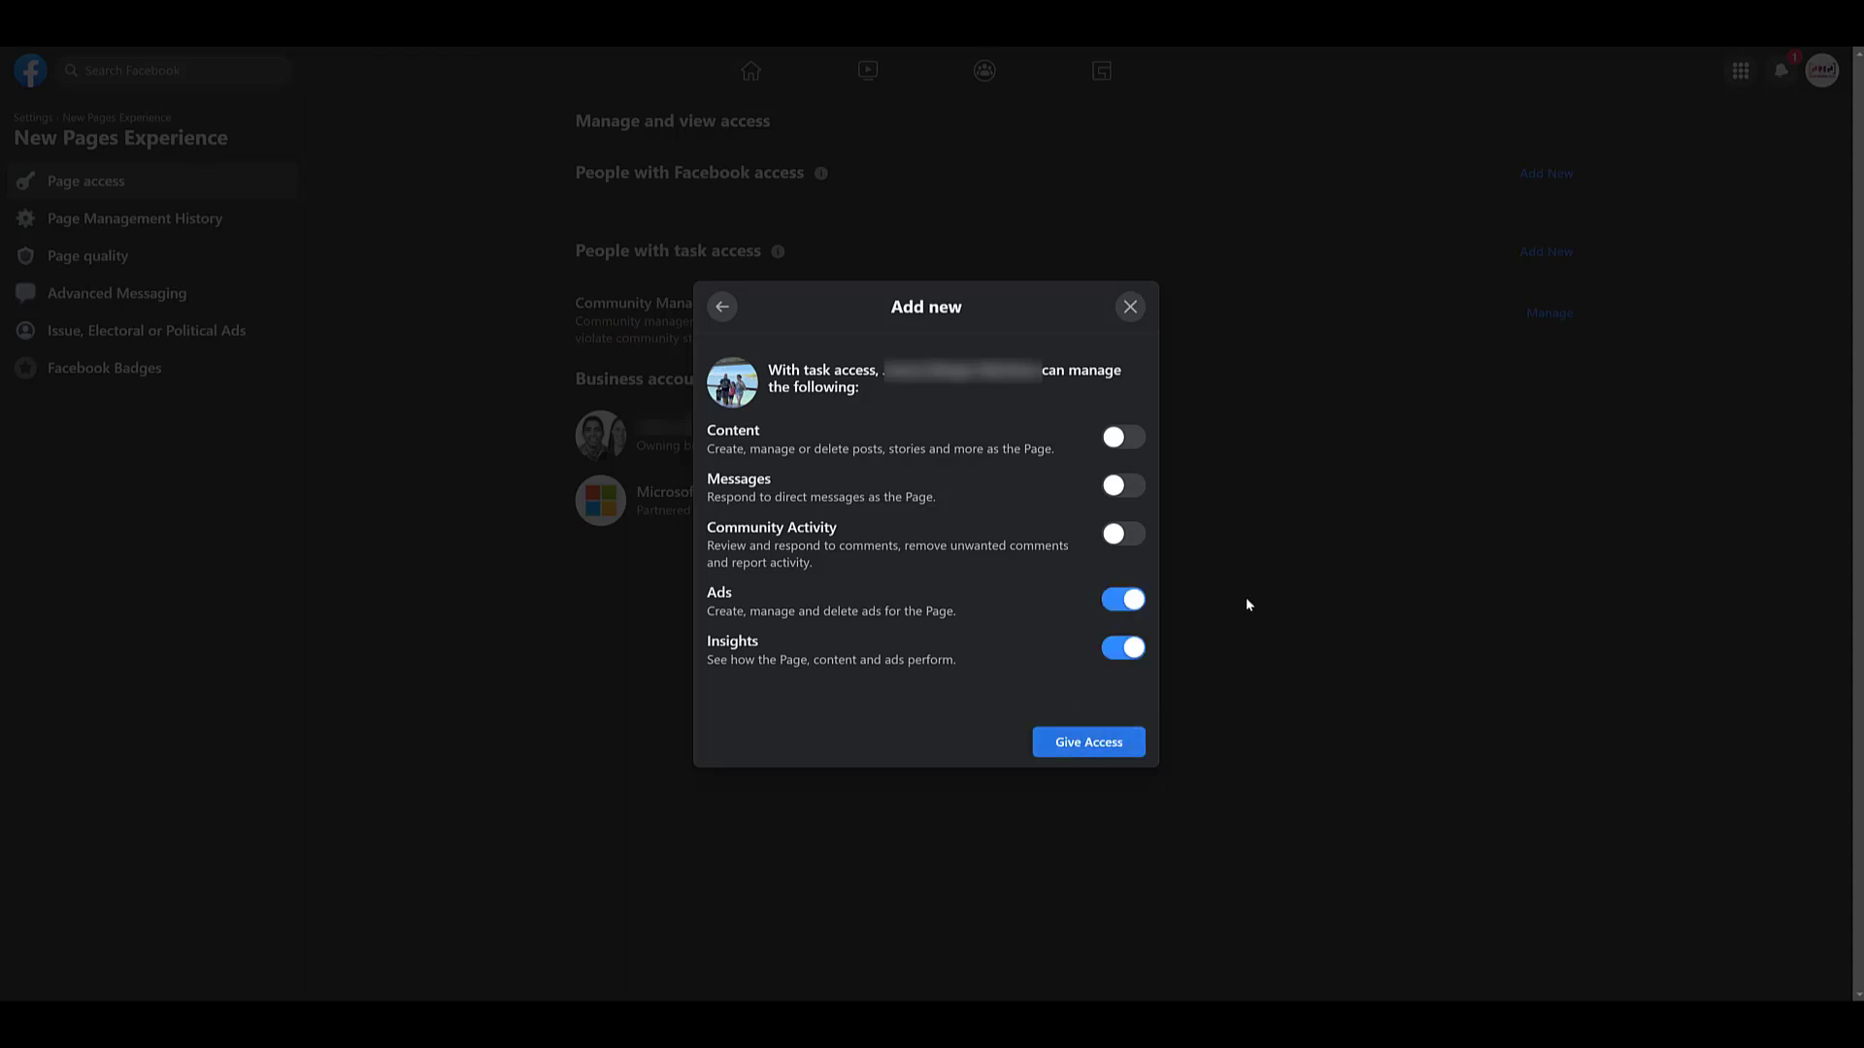
pyautogui.click(1129, 306)
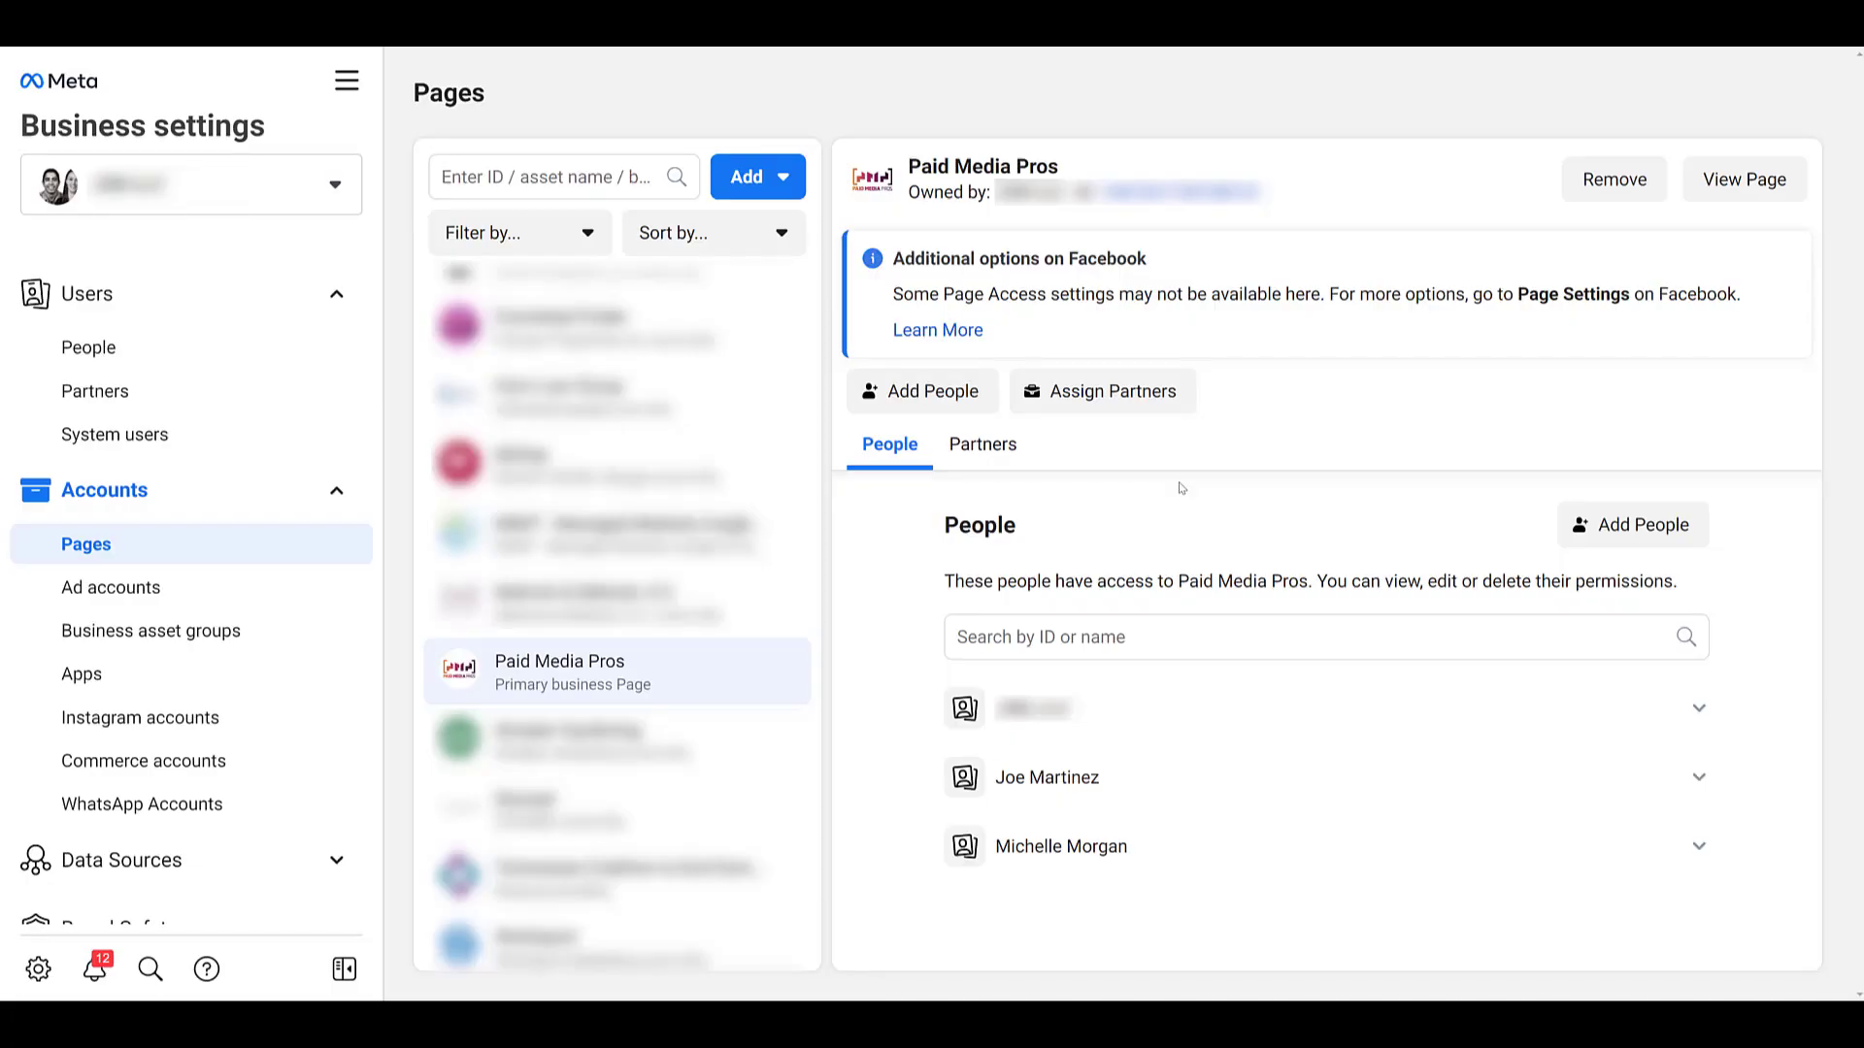
# - Review Paid Media Pros page permissions in Business Settings, expanding a person's access options
pyautogui.click(347, 84)
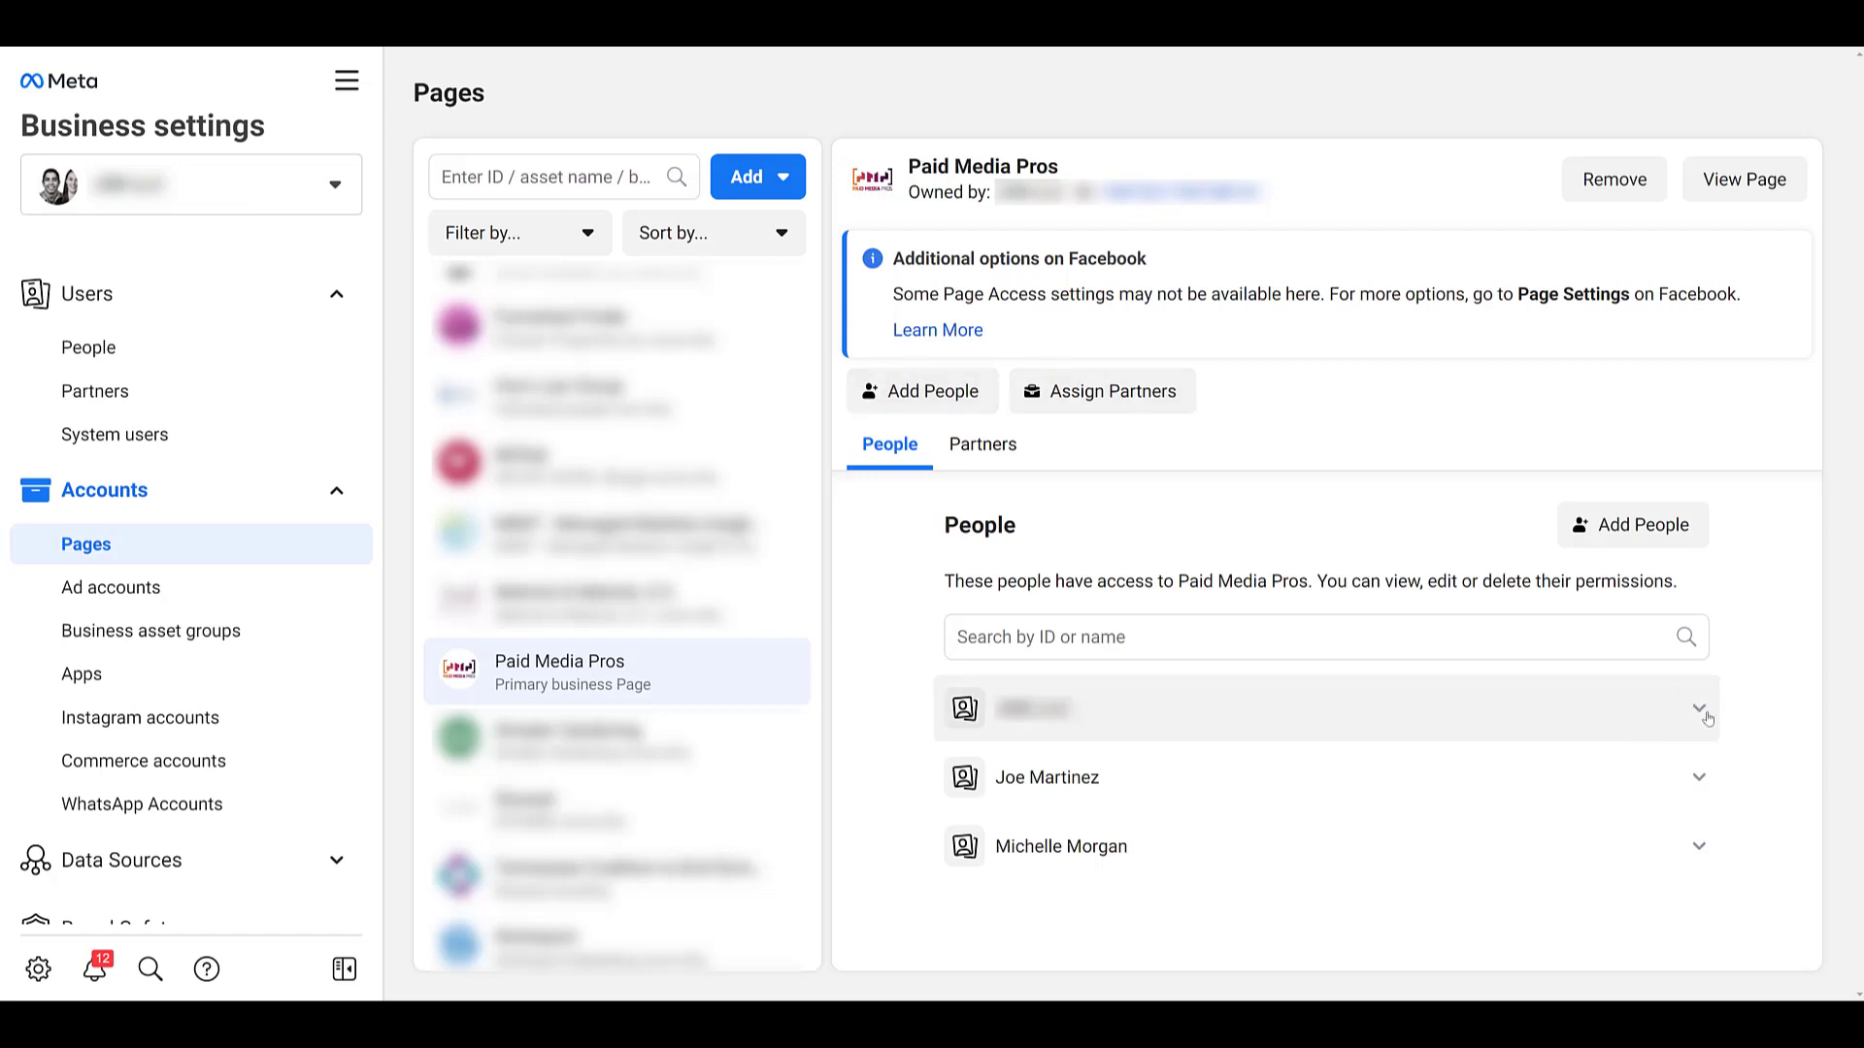
pyautogui.click(1699, 709)
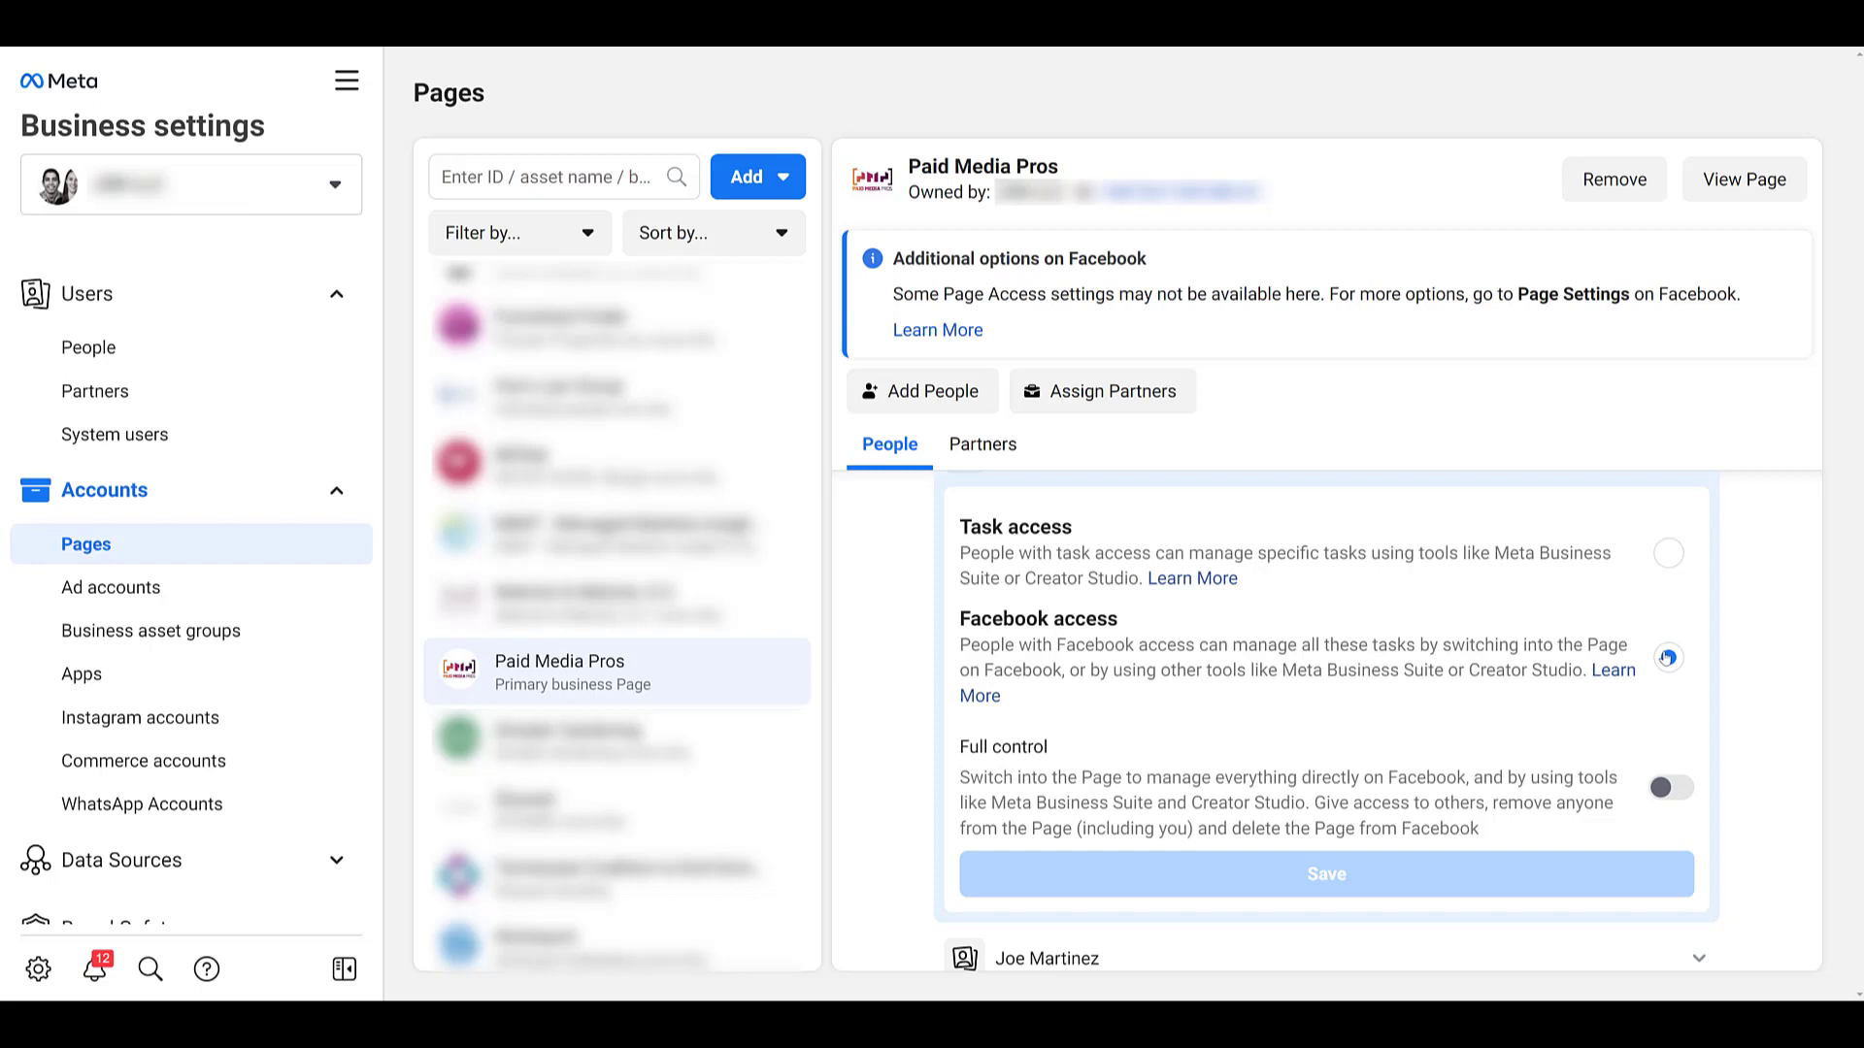
pyautogui.scroll(-1, 1741, 665)
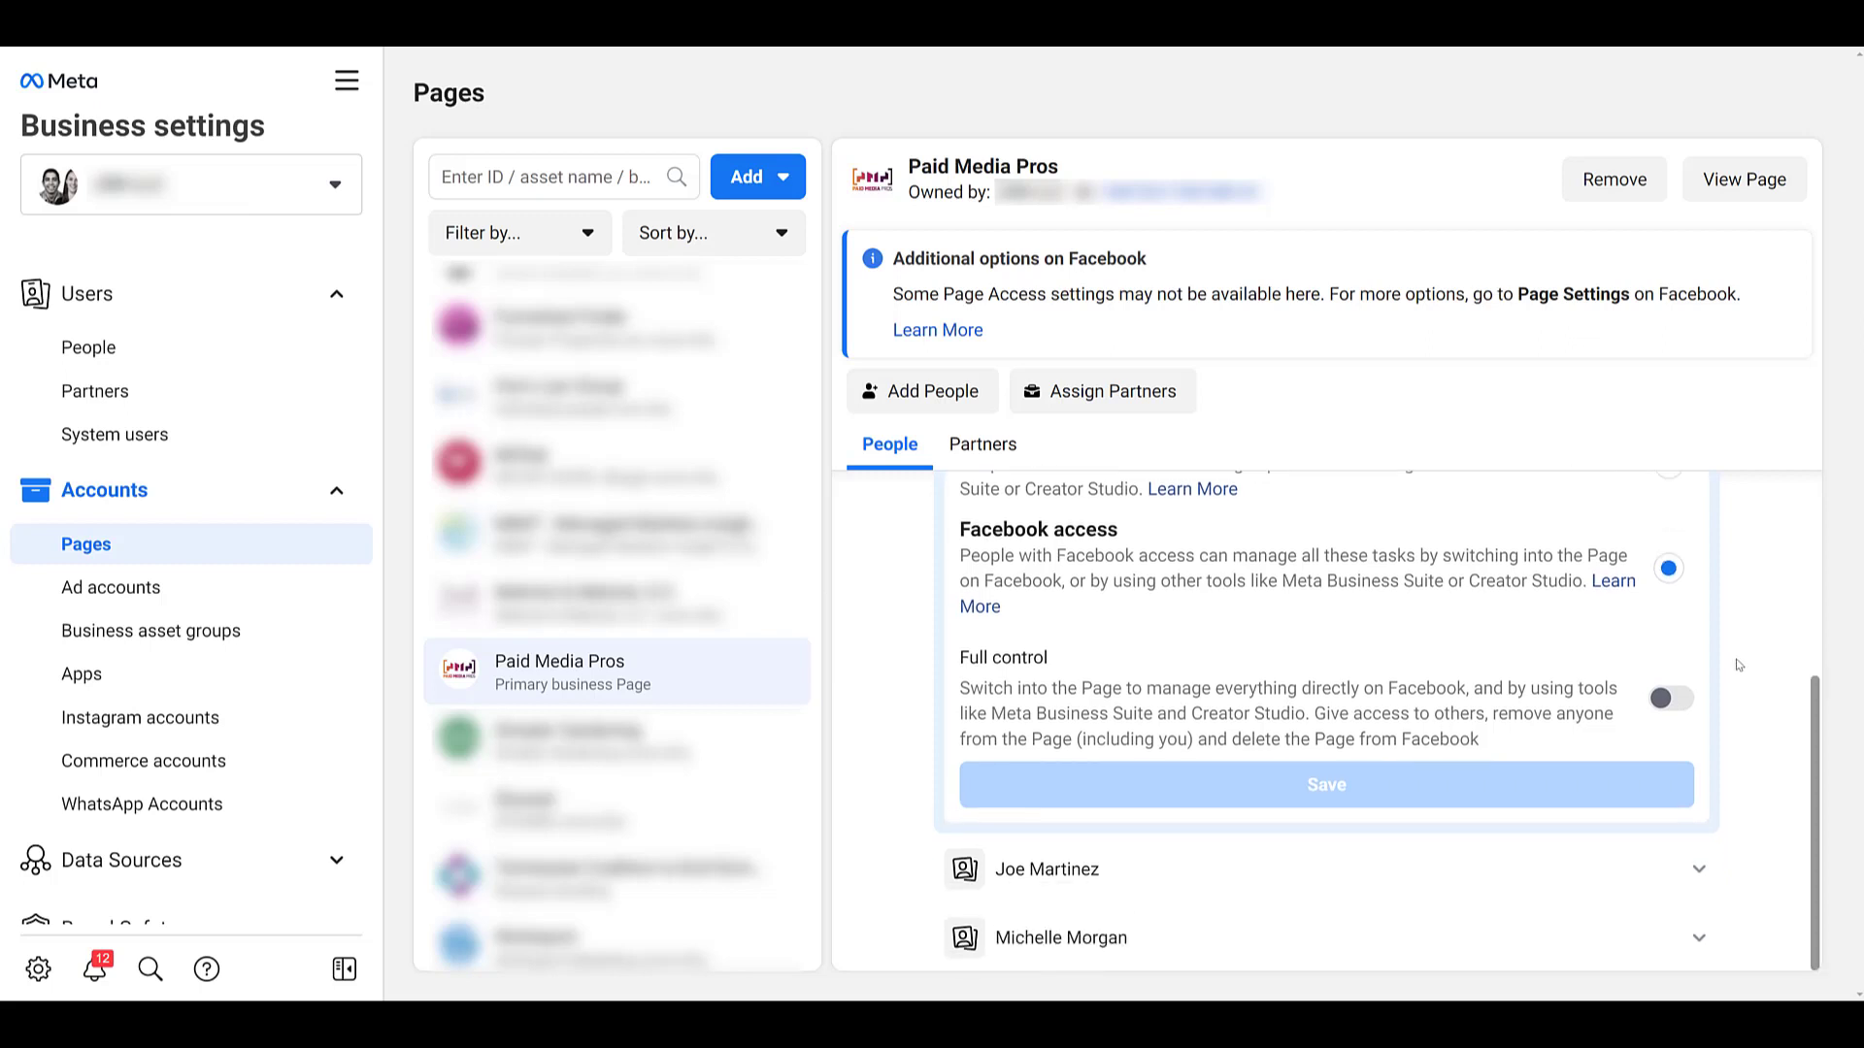
pyautogui.scroll(1, 1747, 738)
pyautogui.click(1671, 778)
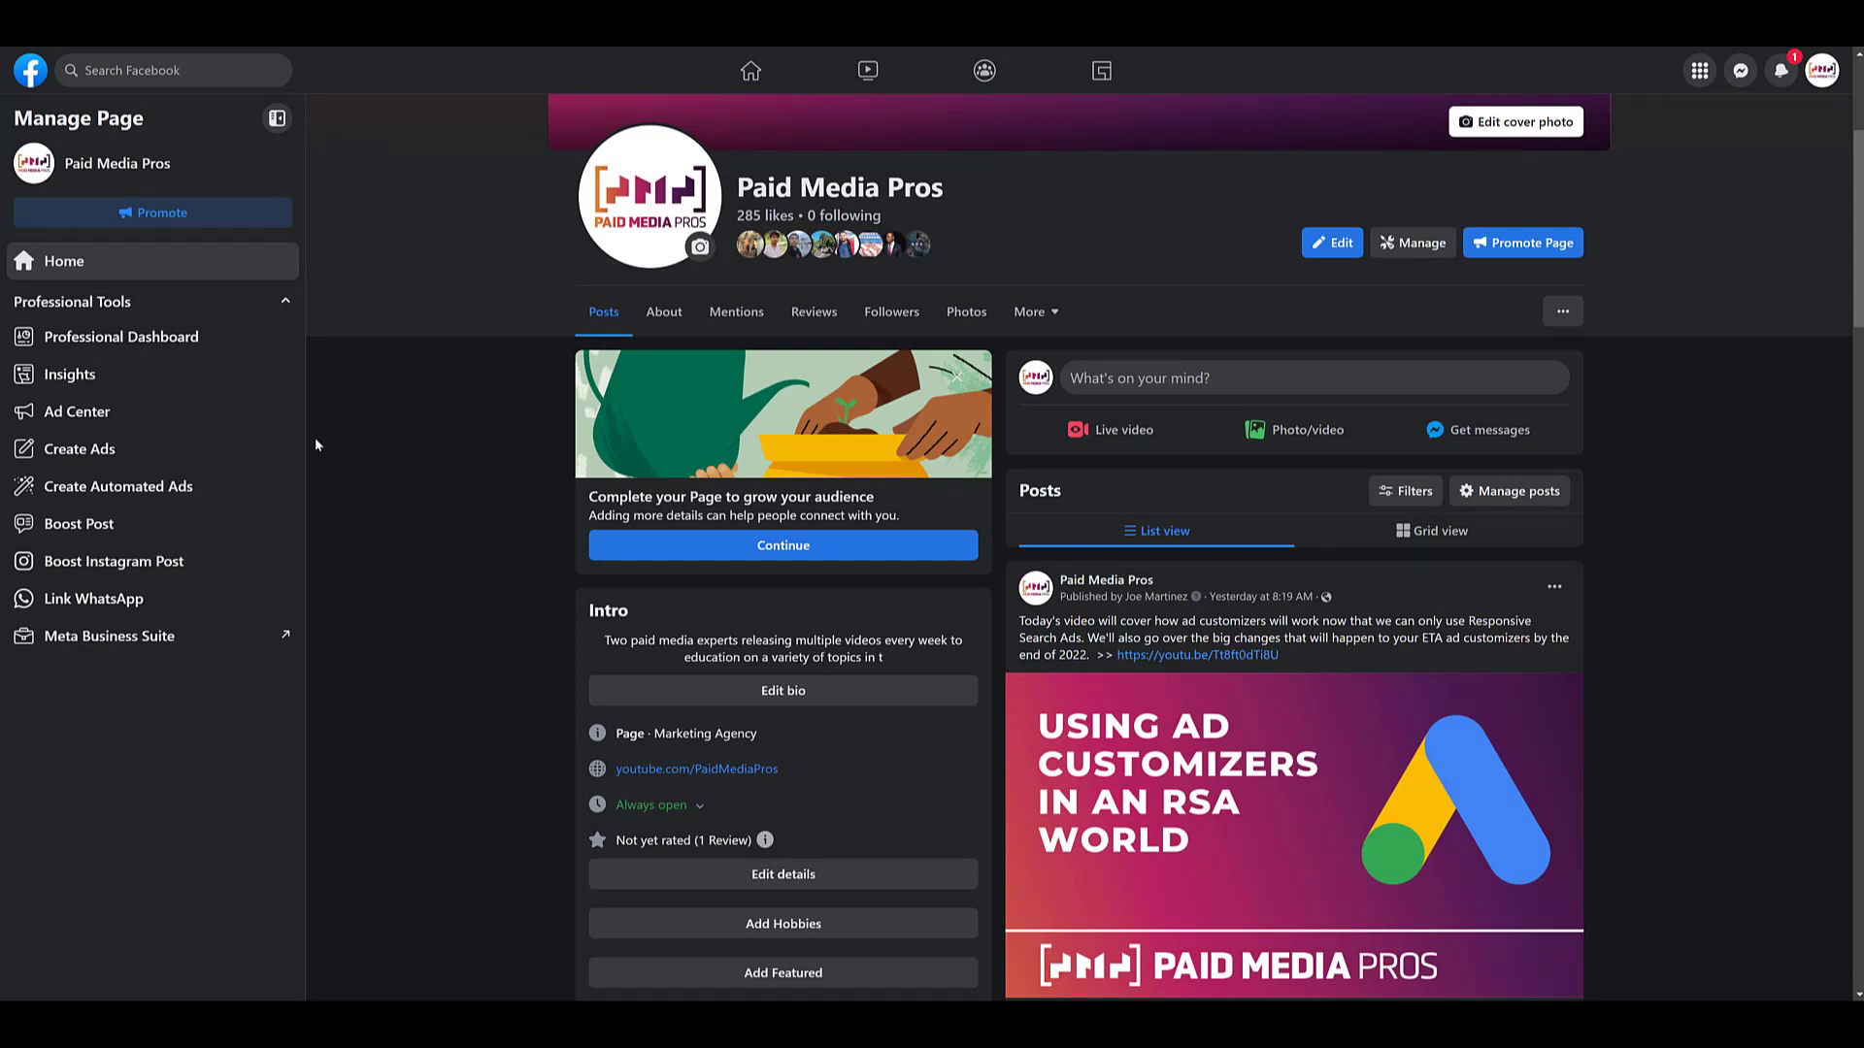
# - Start creating a new ad from the Paid Media Pros Ad Center
pyautogui.click(226, 422)
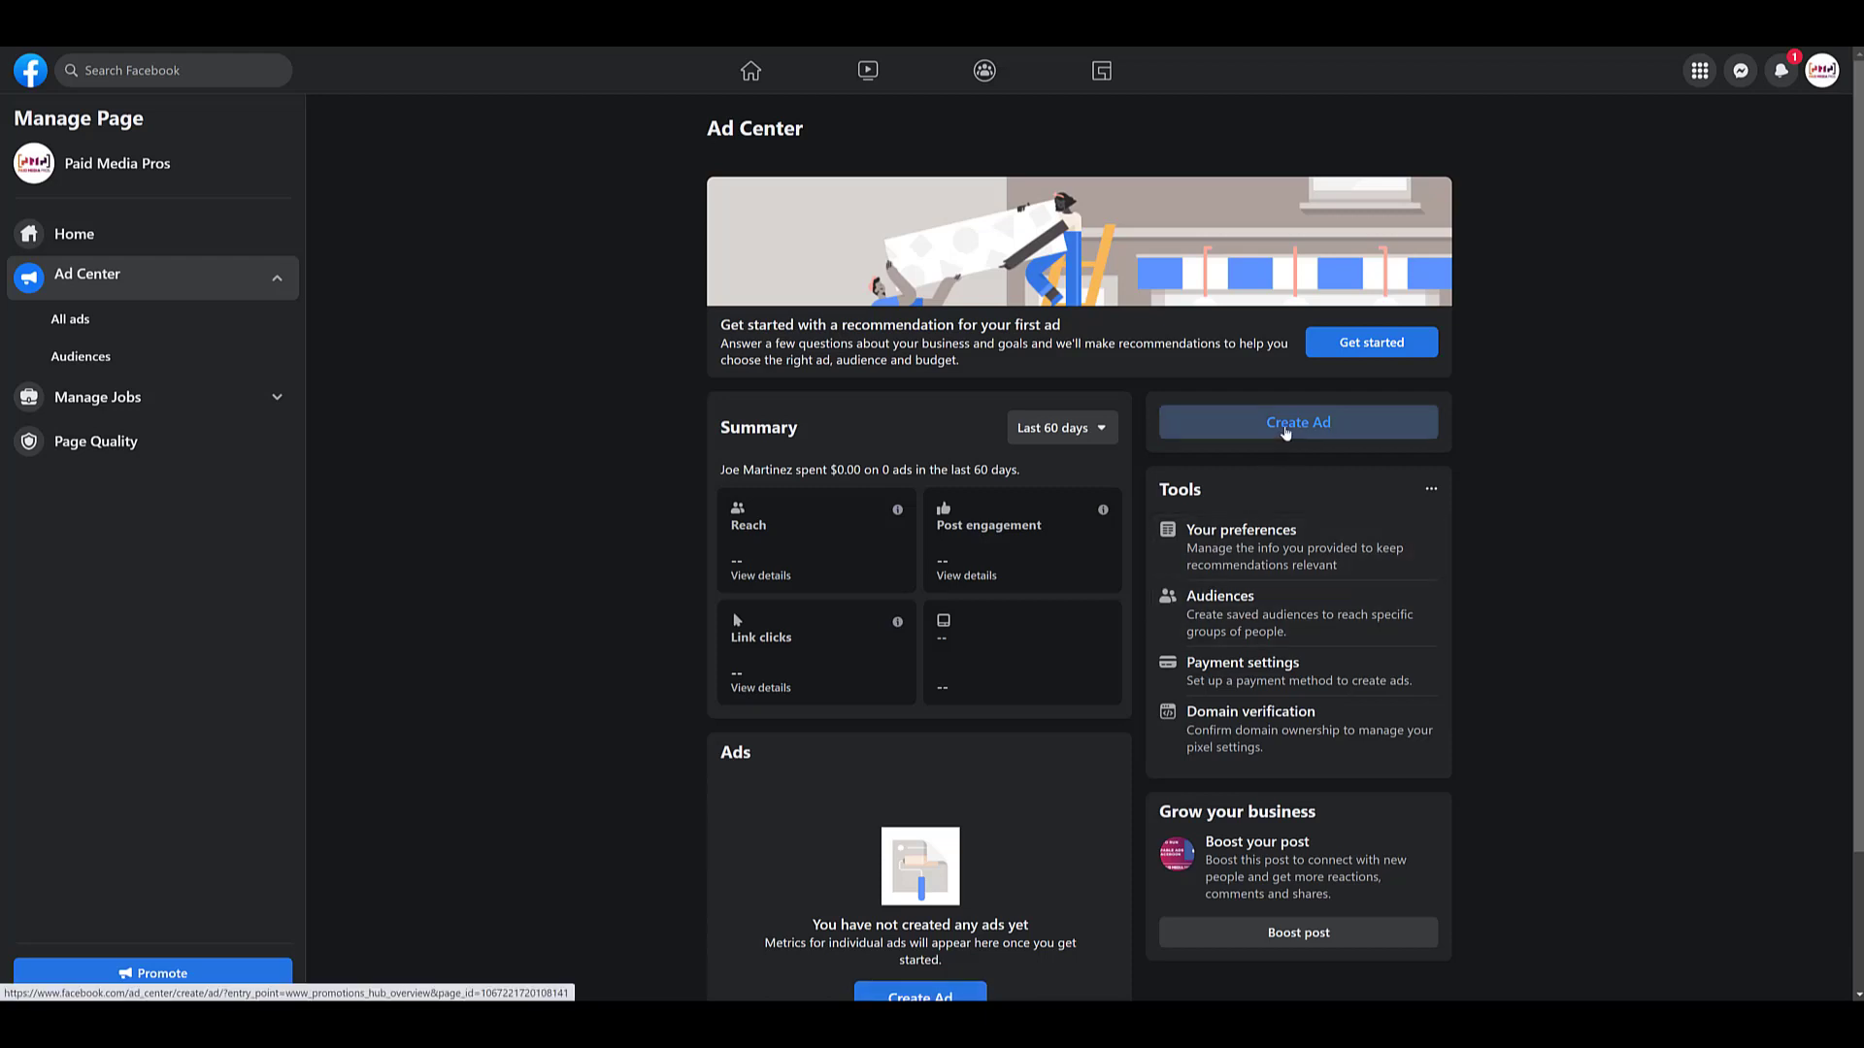
pyautogui.click(1285, 429)
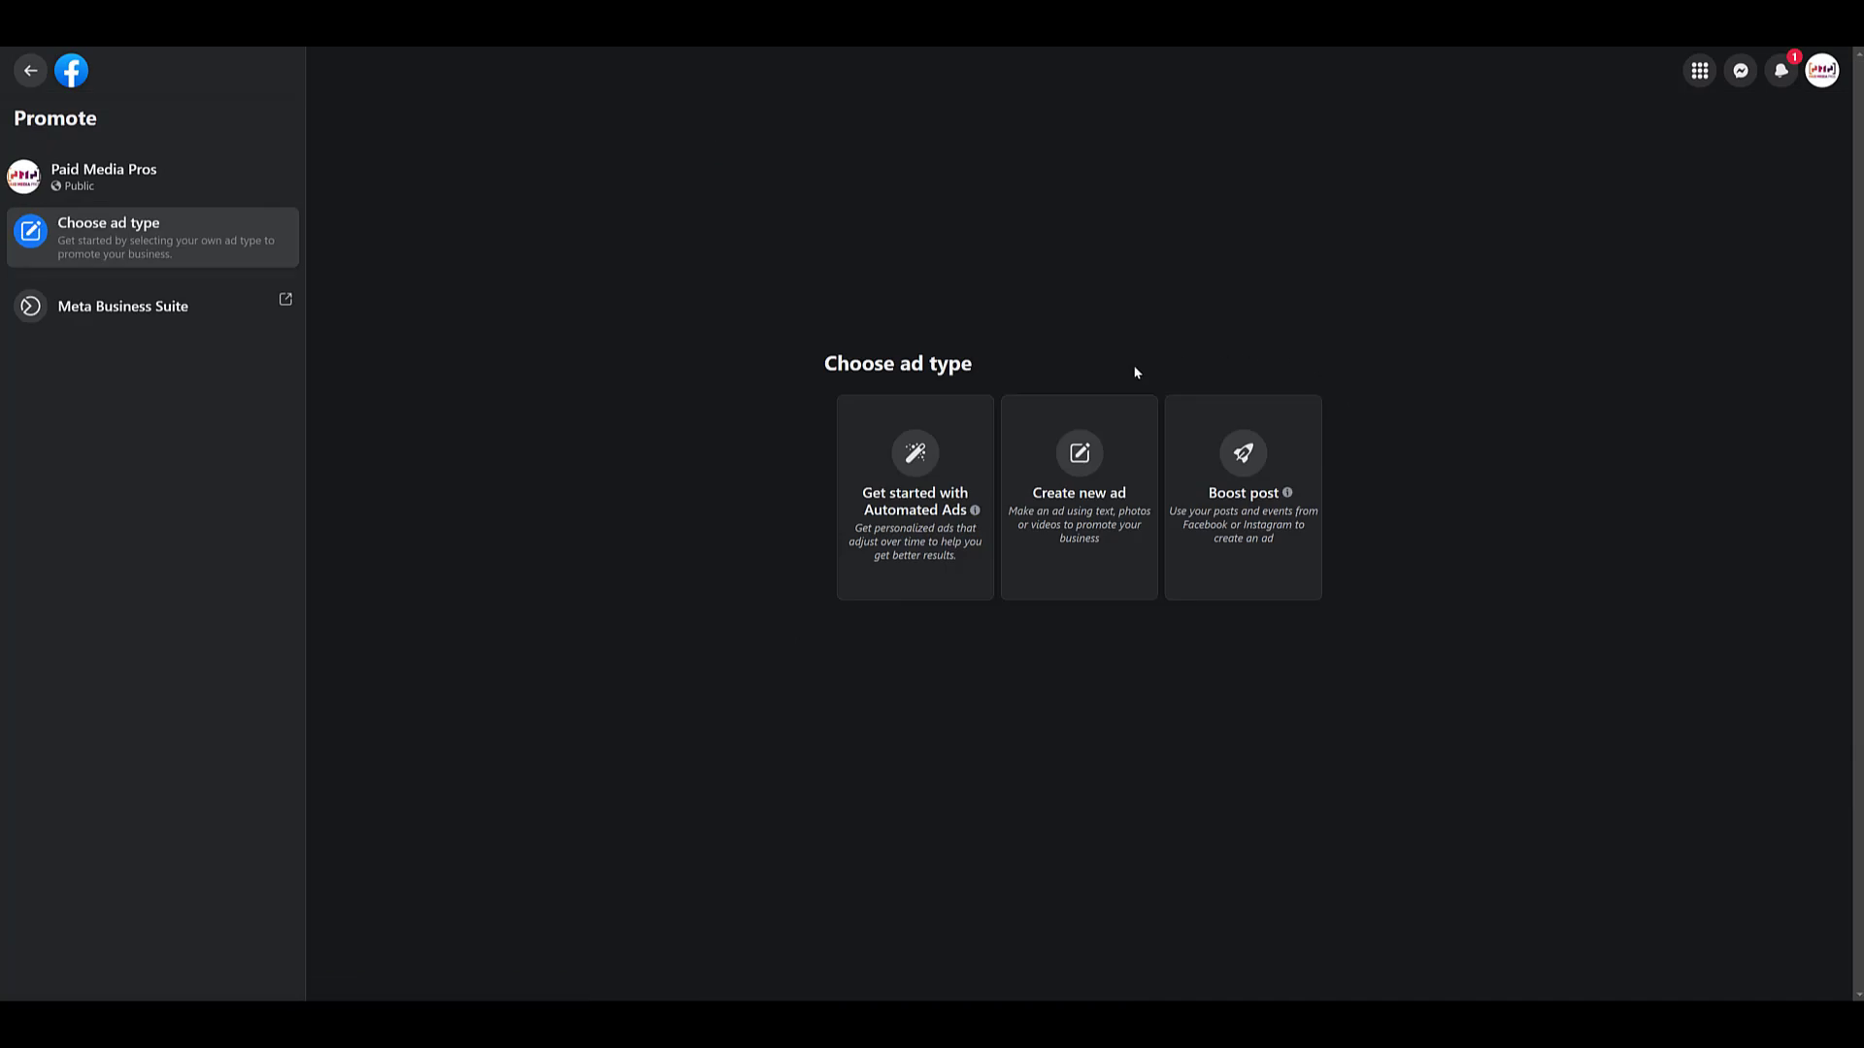
# - Create a new ad with the goal Get more Page likes
pyautogui.click(1078, 539)
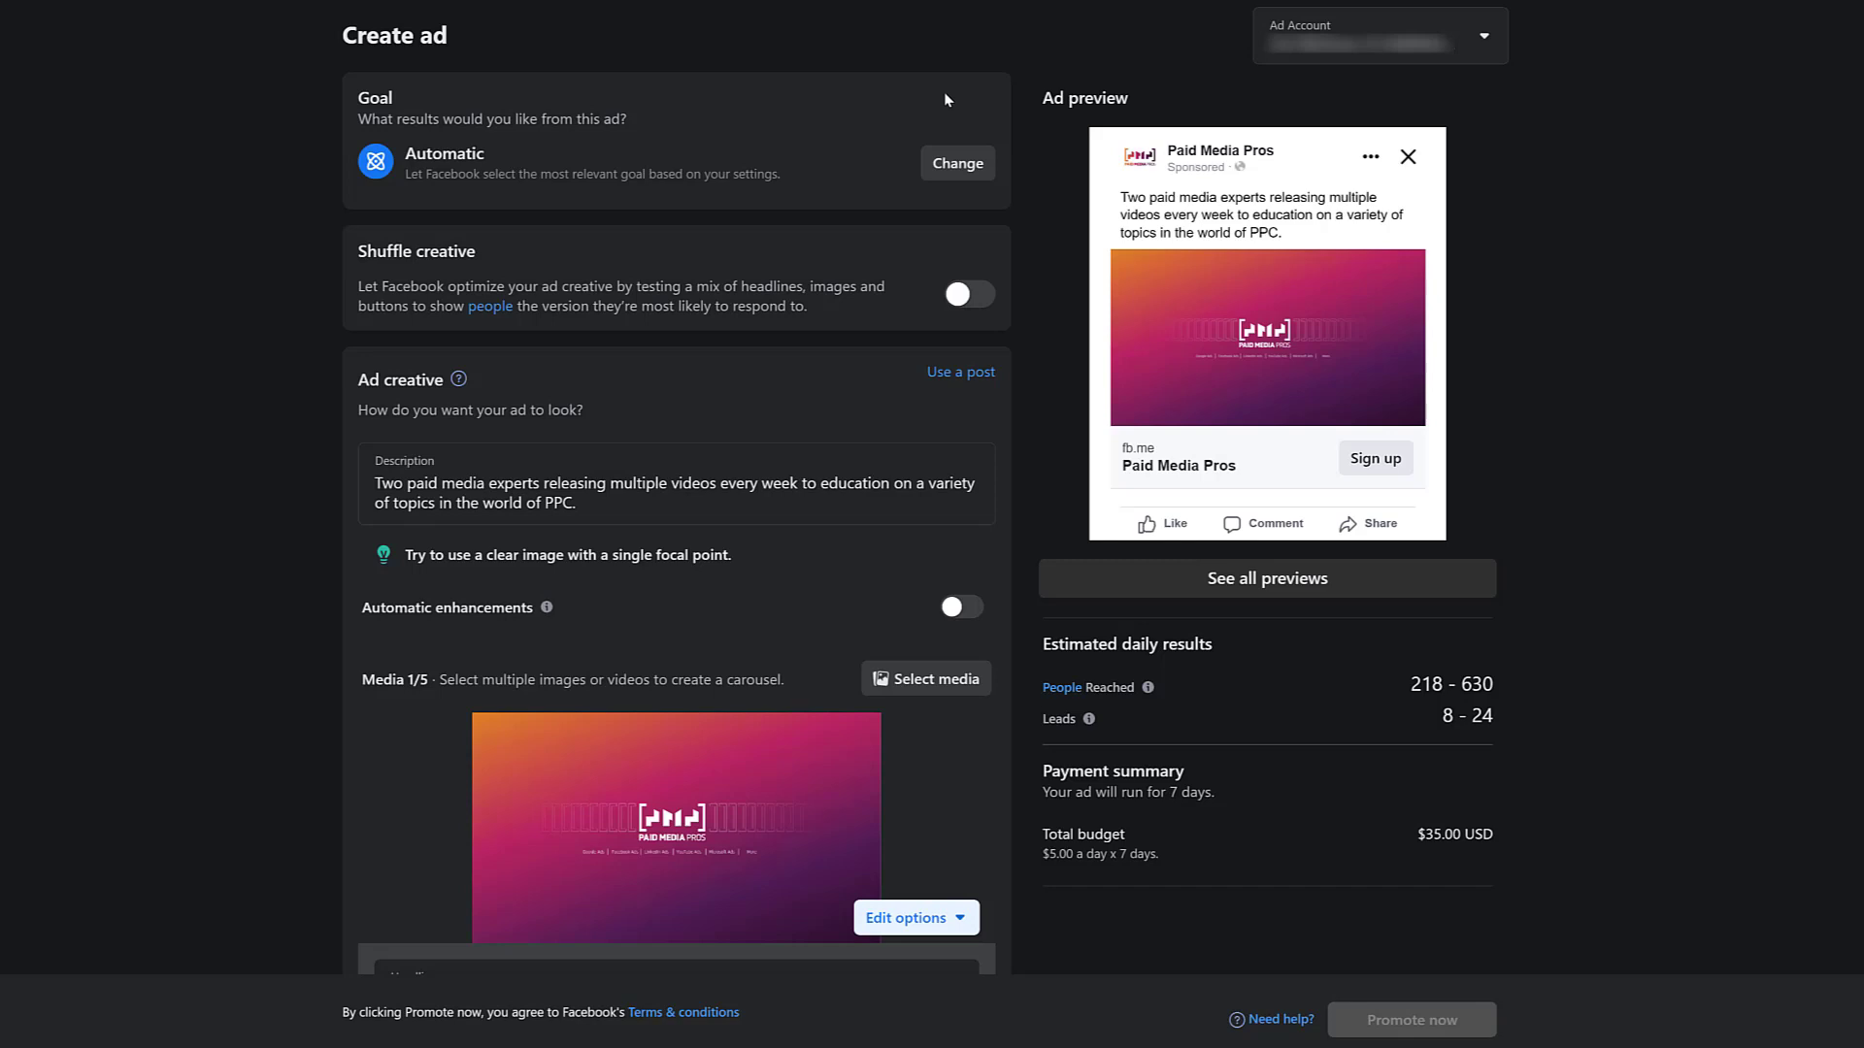
pyautogui.click(958, 167)
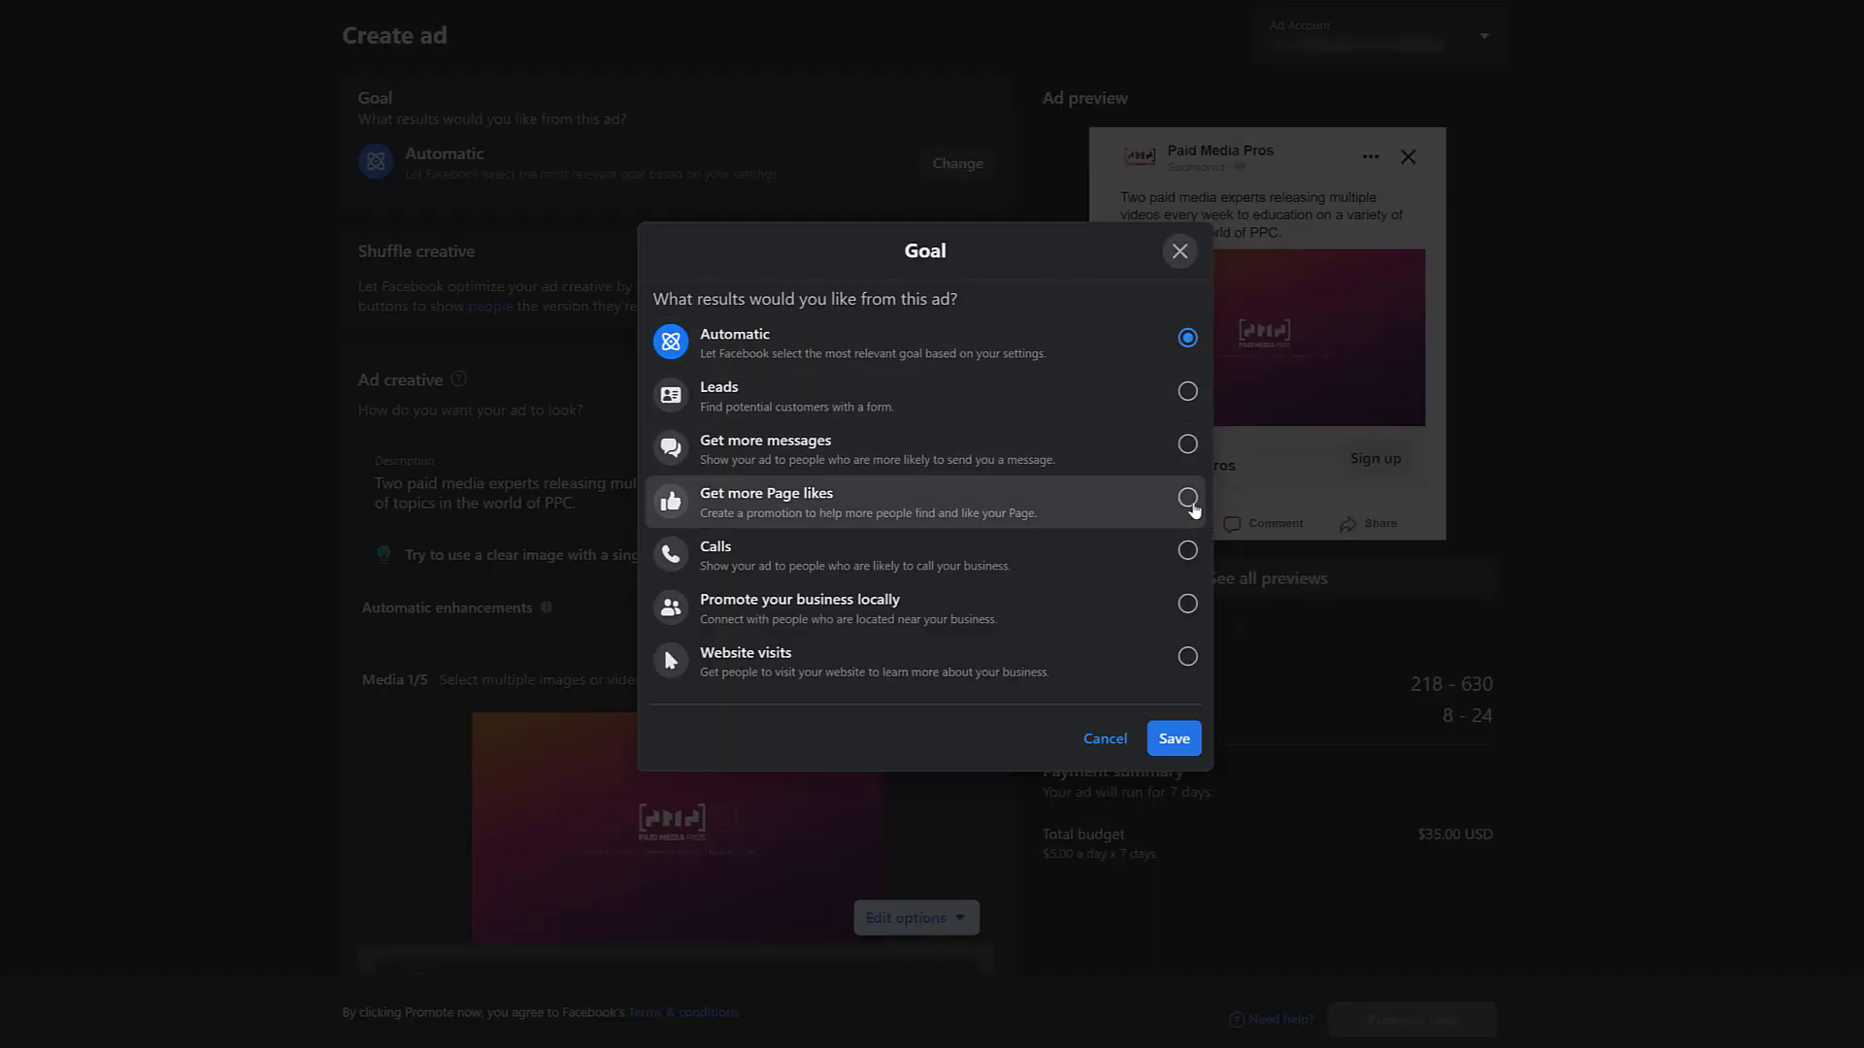
pyautogui.click(1189, 501)
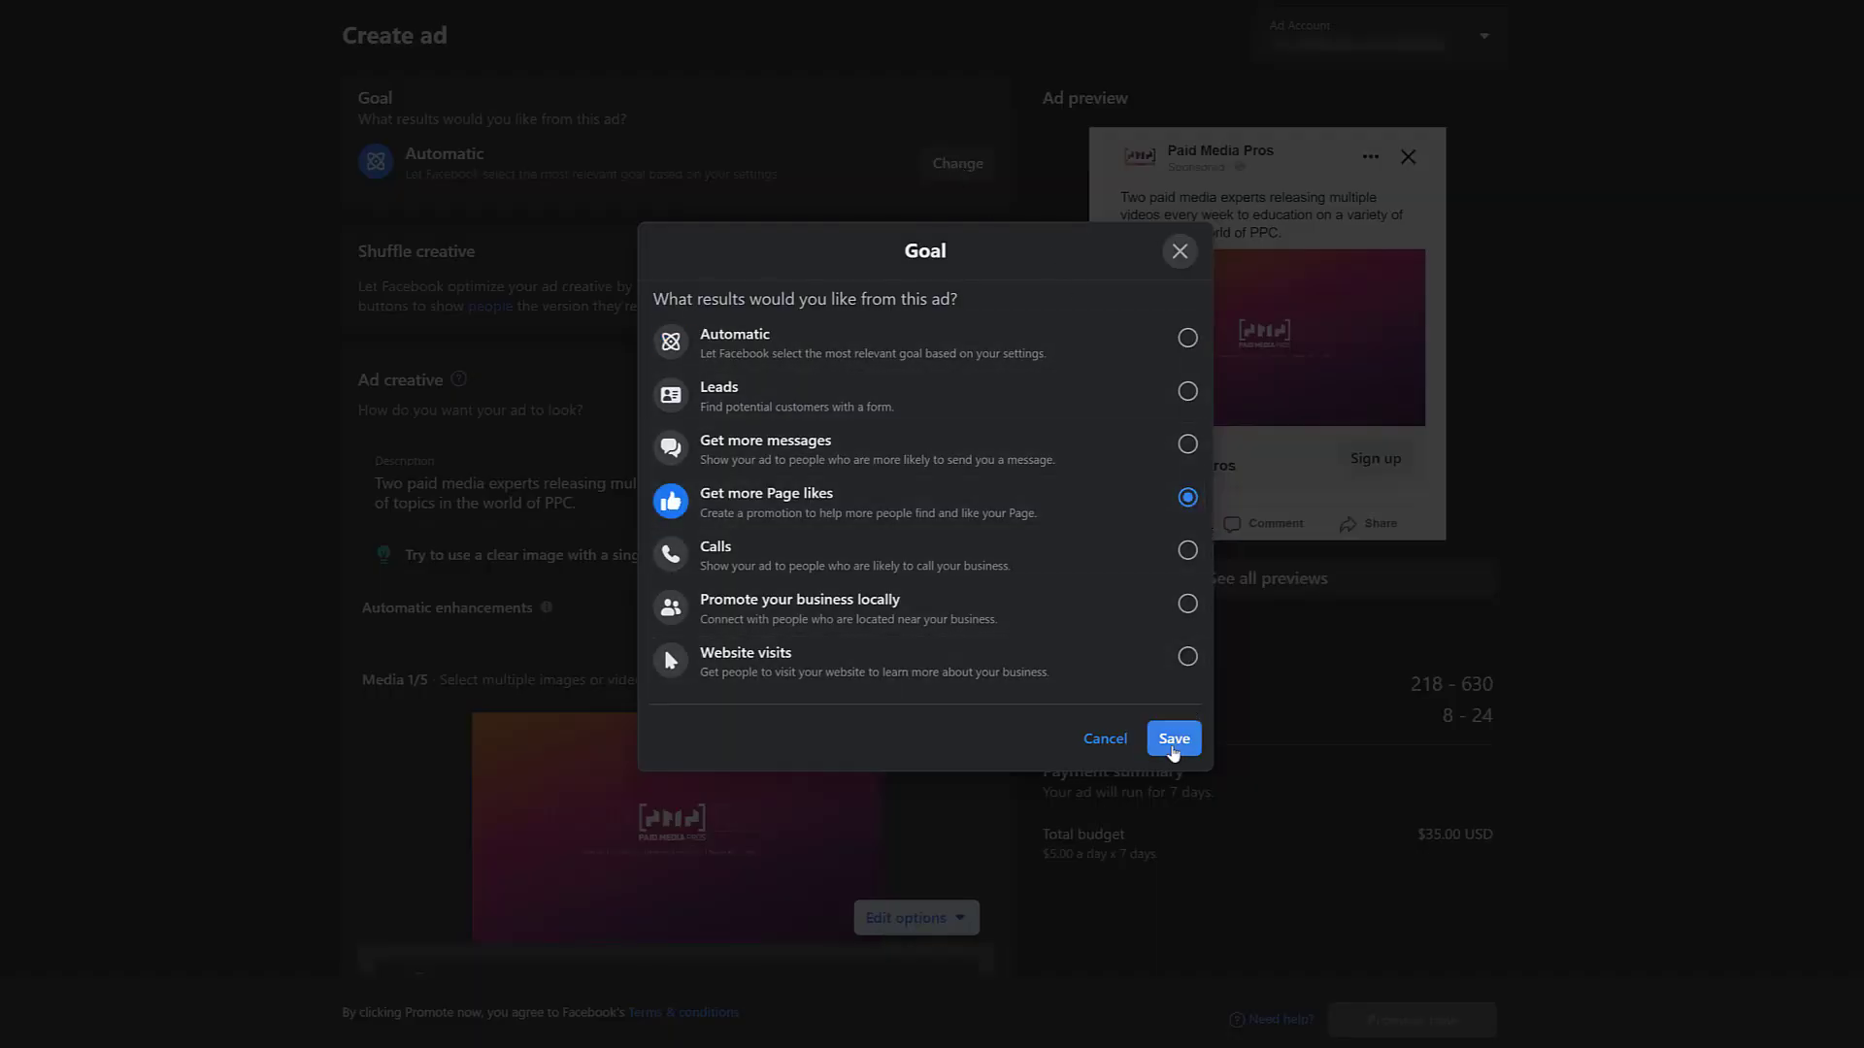
pyautogui.click(1175, 738)
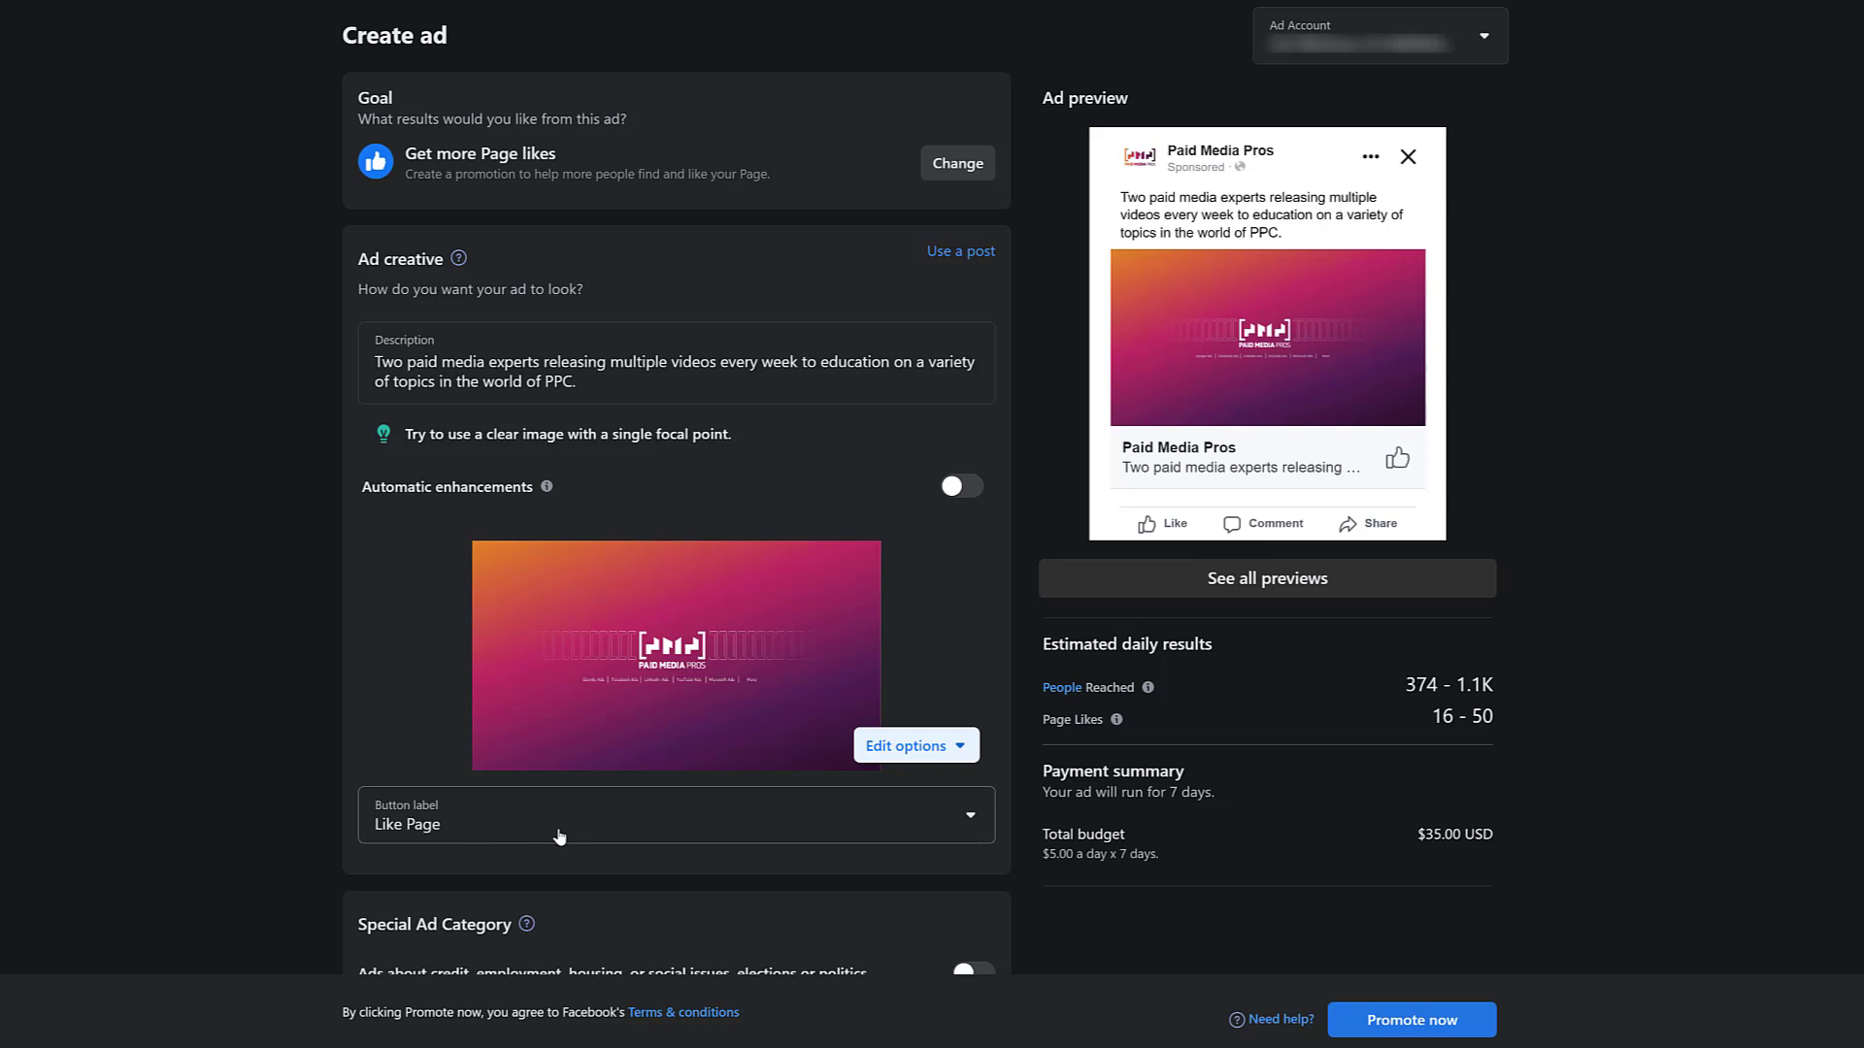
# - Select the ad description text and look over the image editing options without changing them
pyautogui.moveTo(581, 382); pyautogui.dragTo(254, 328)
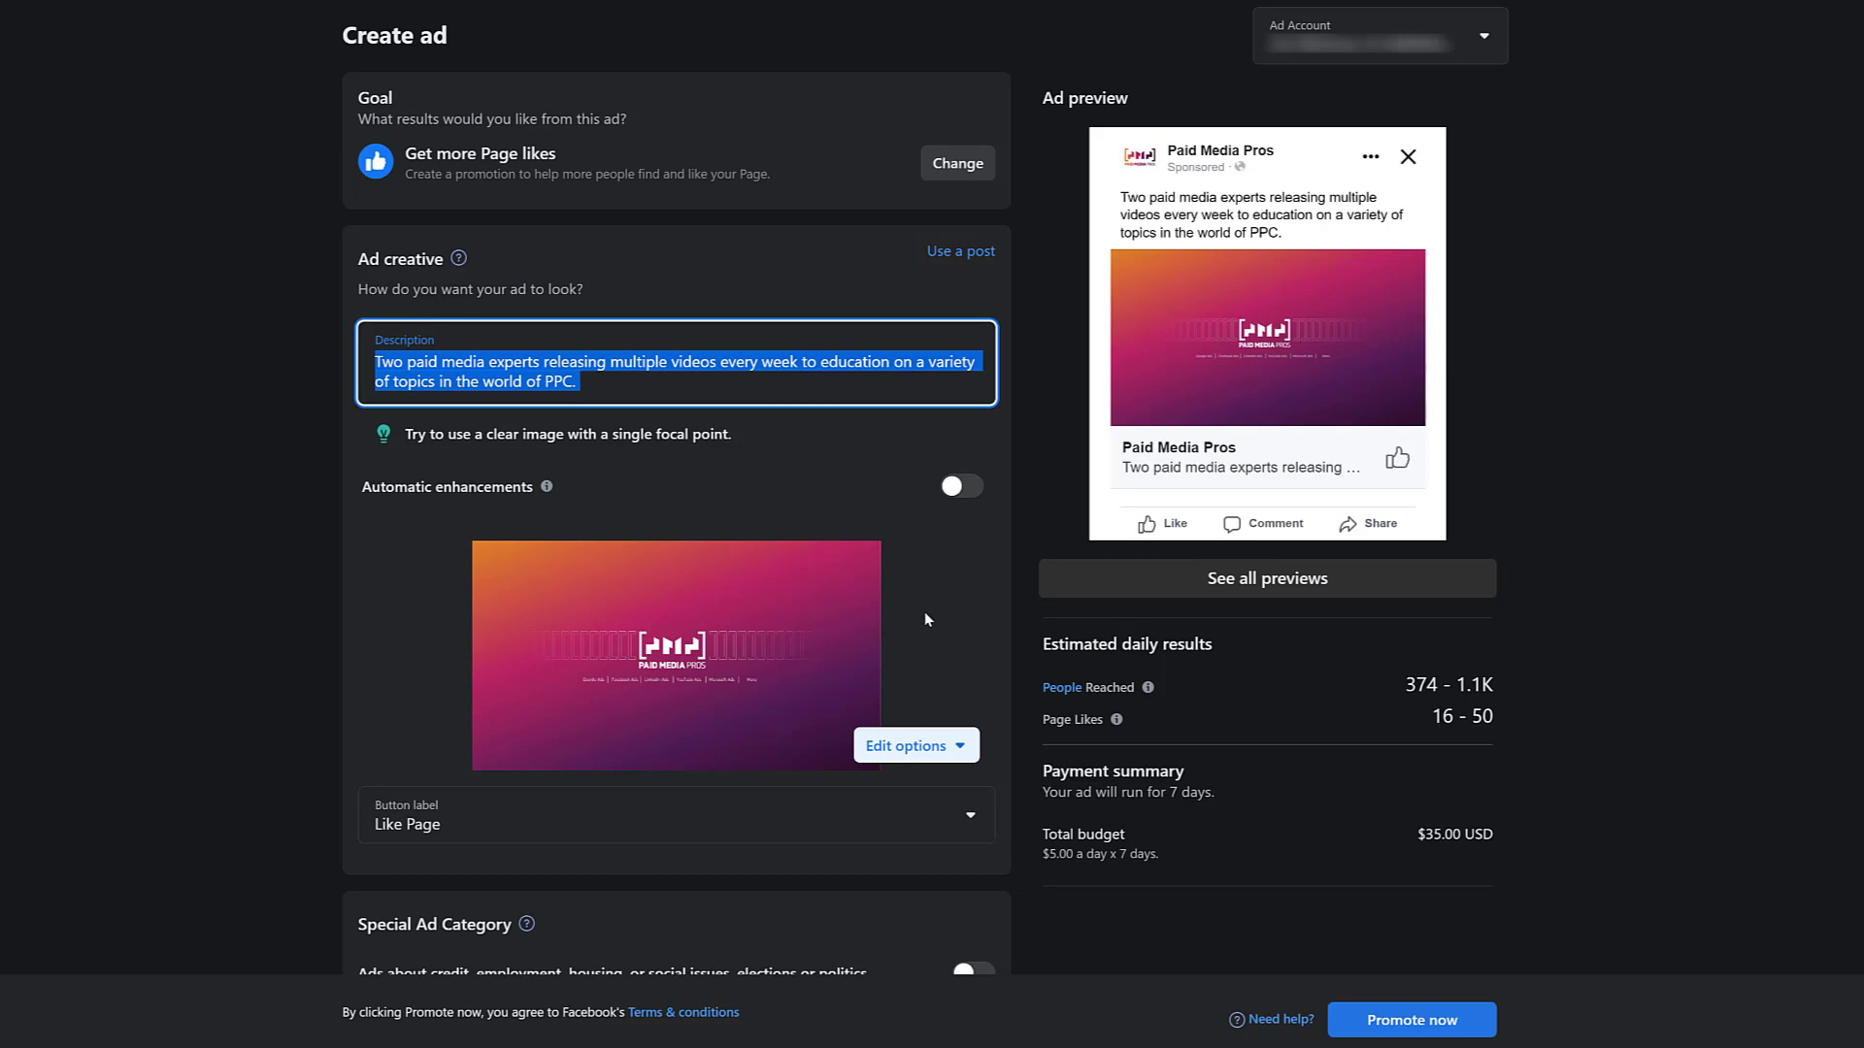
pyautogui.click(953, 747)
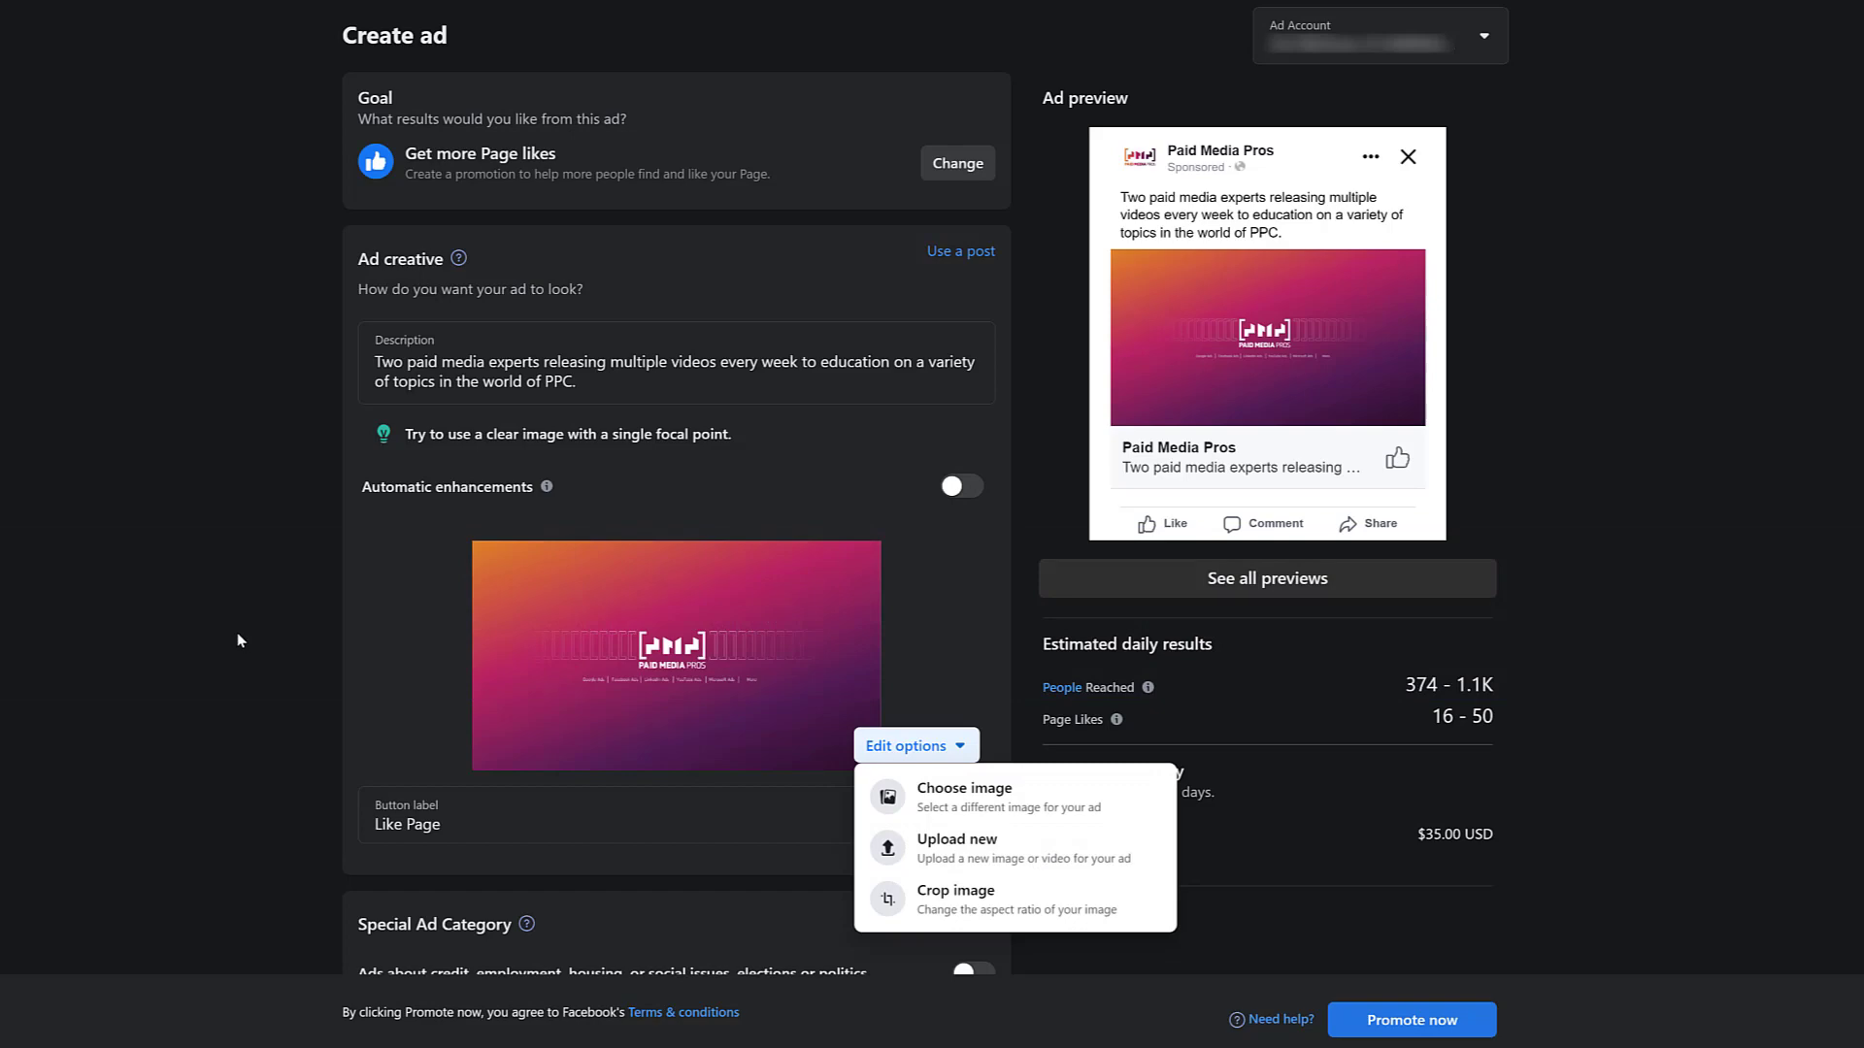
pyautogui.click(239, 641)
pyautogui.scroll(-5, 240, 641)
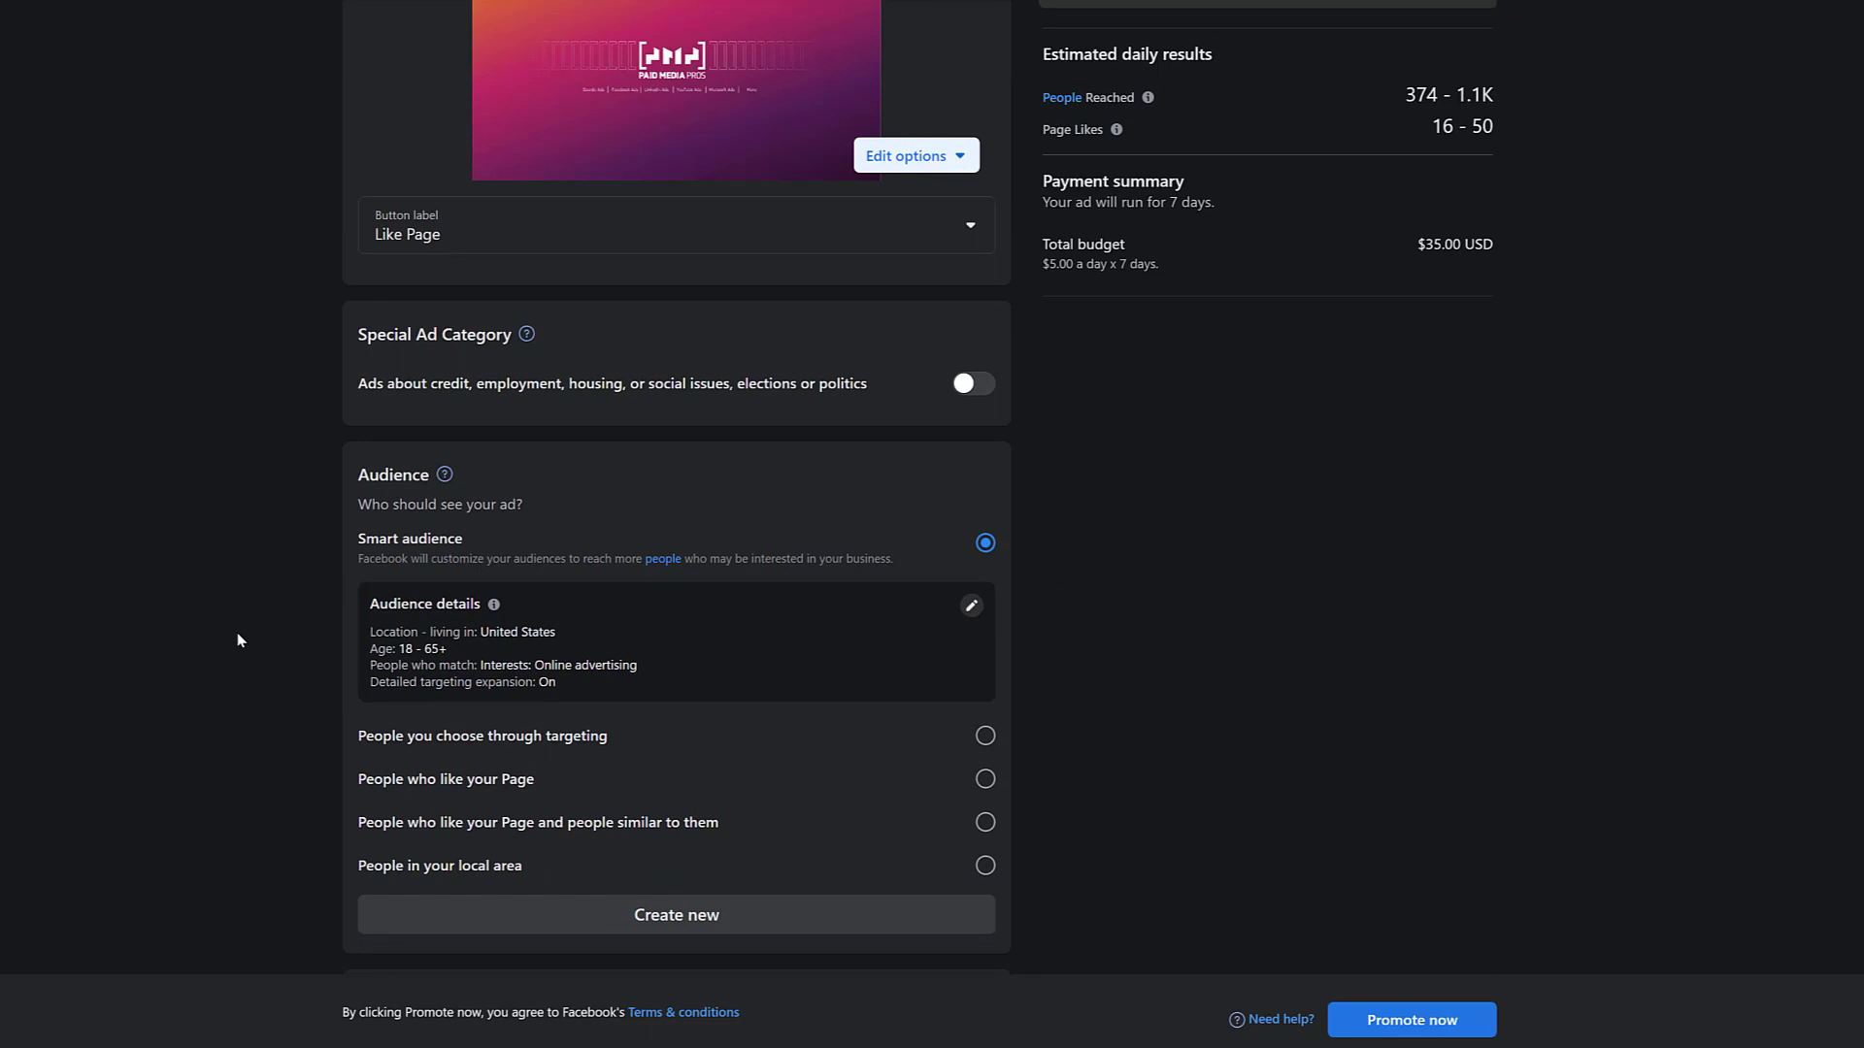
# - Edit the Smart audience's targeting details and save them
pyautogui.scroll(-2, 240, 641)
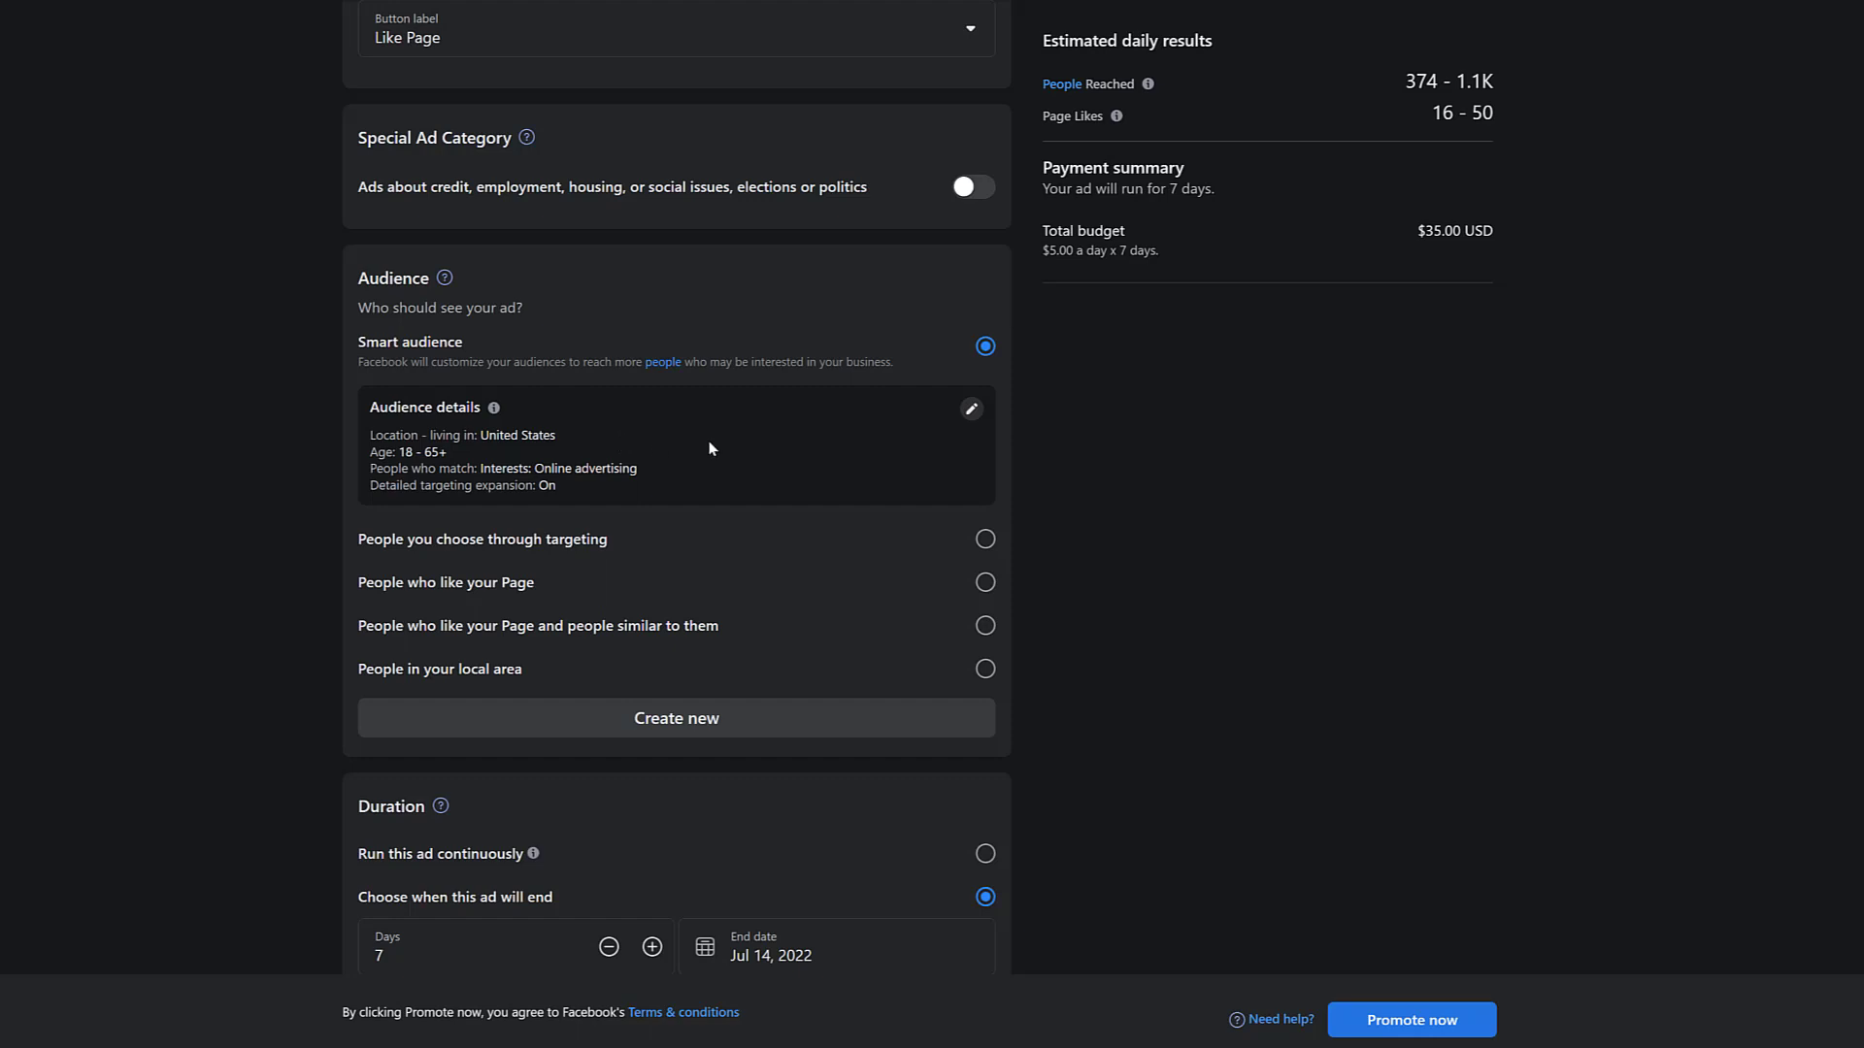
pyautogui.click(972, 410)
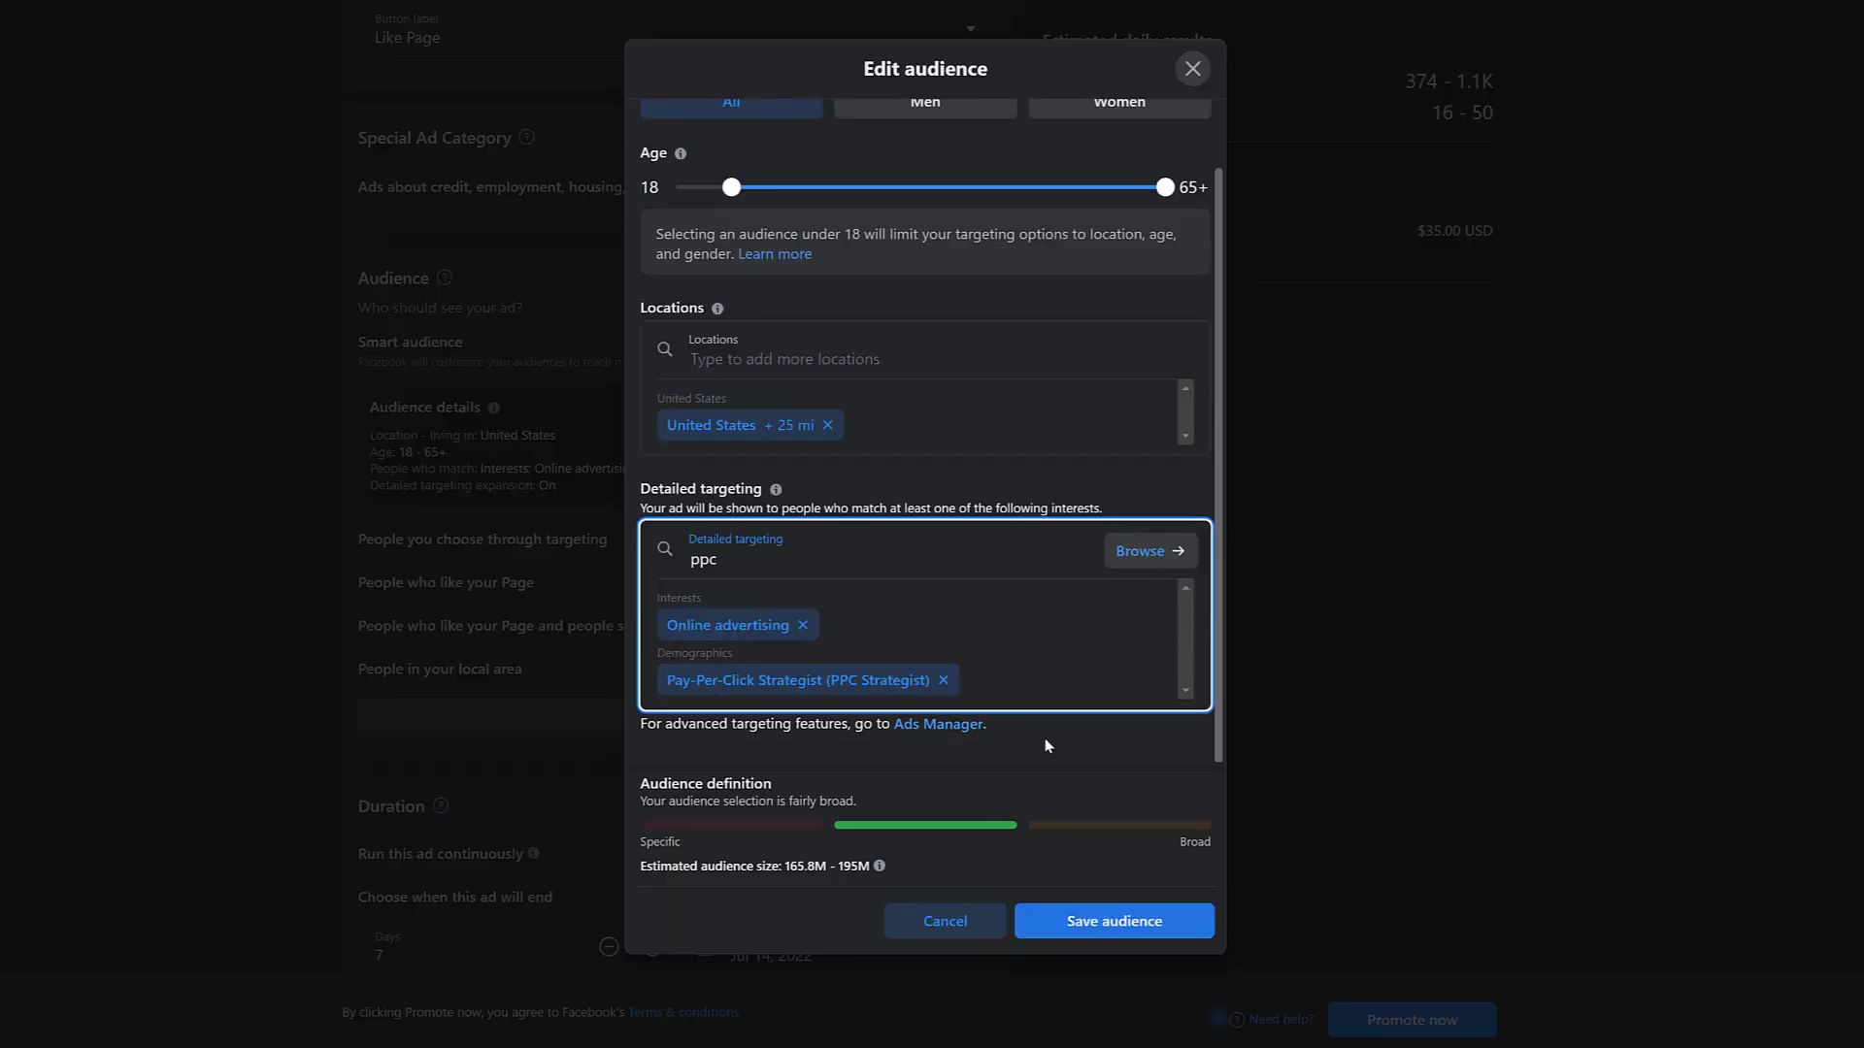
pyautogui.scroll(2, 1047, 745)
pyautogui.scroll(-2, 1067, 747)
pyautogui.click(1110, 921)
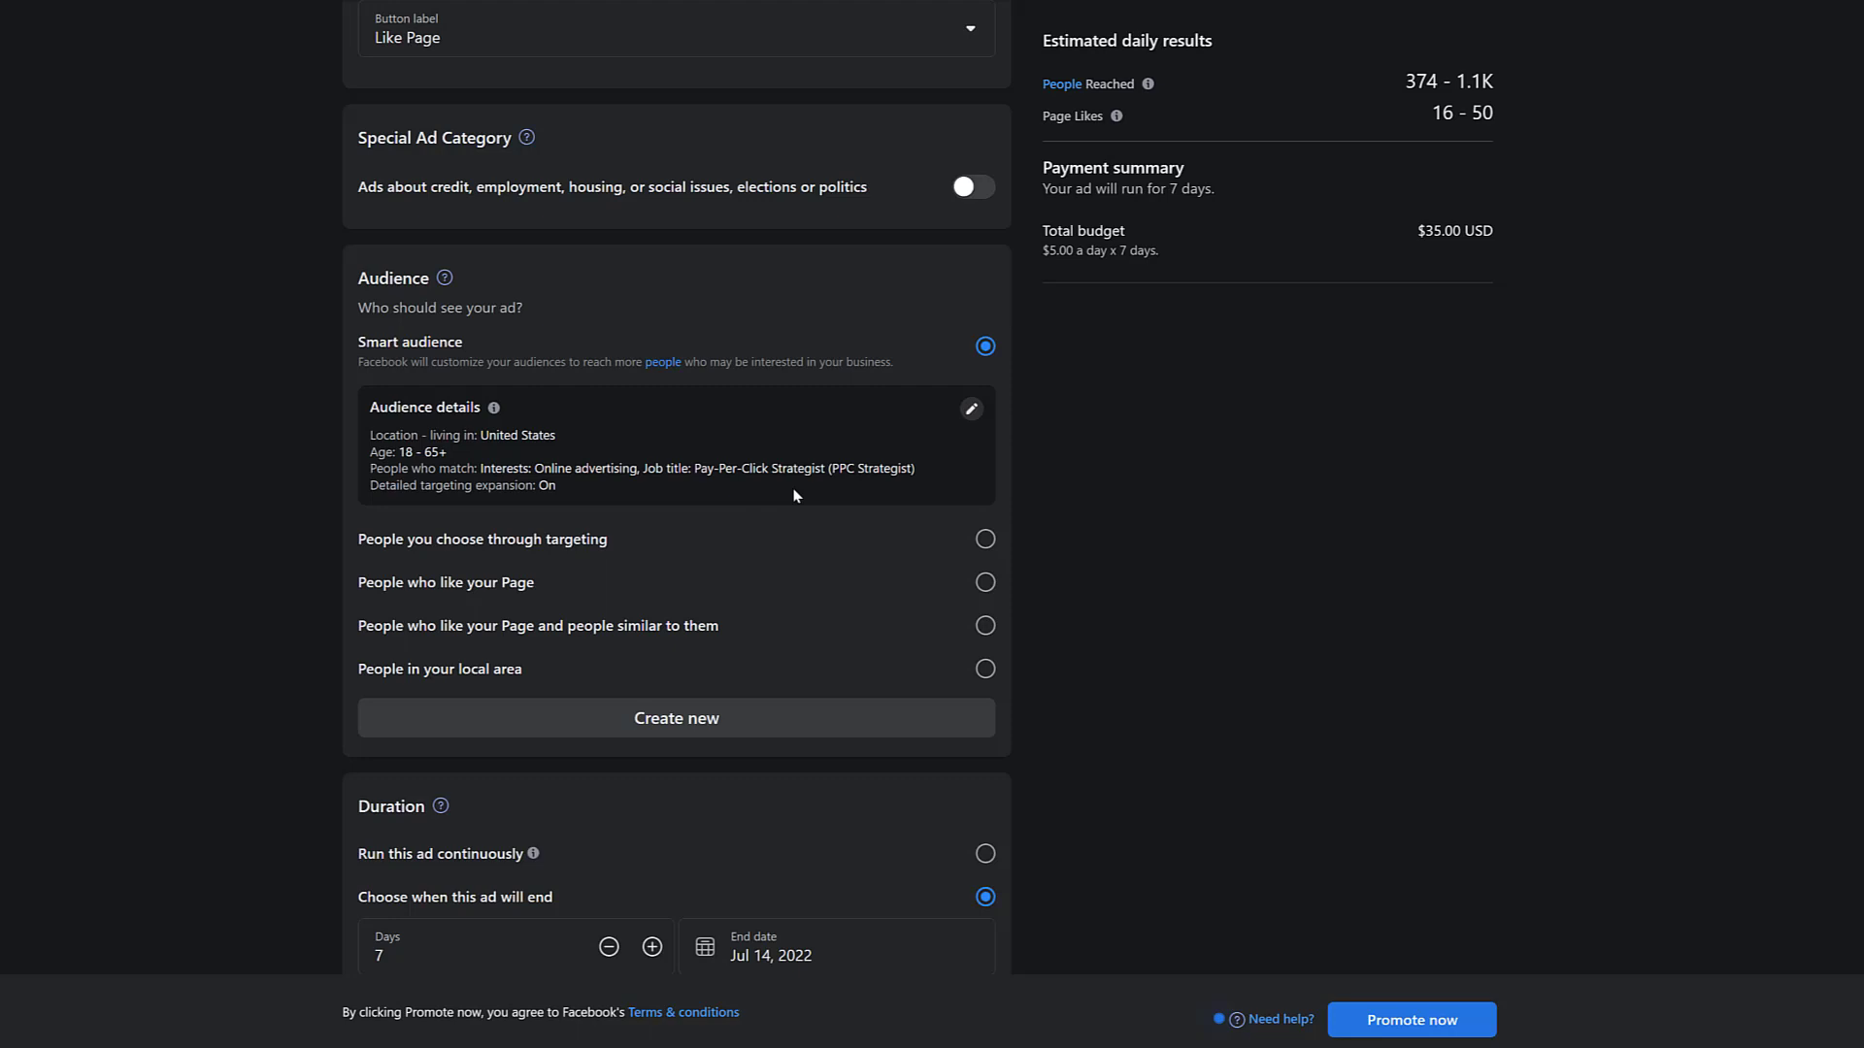
# - Switch to People you choose through targeting, checking its Fishers, Indiana details without changes
pyautogui.click(985, 540)
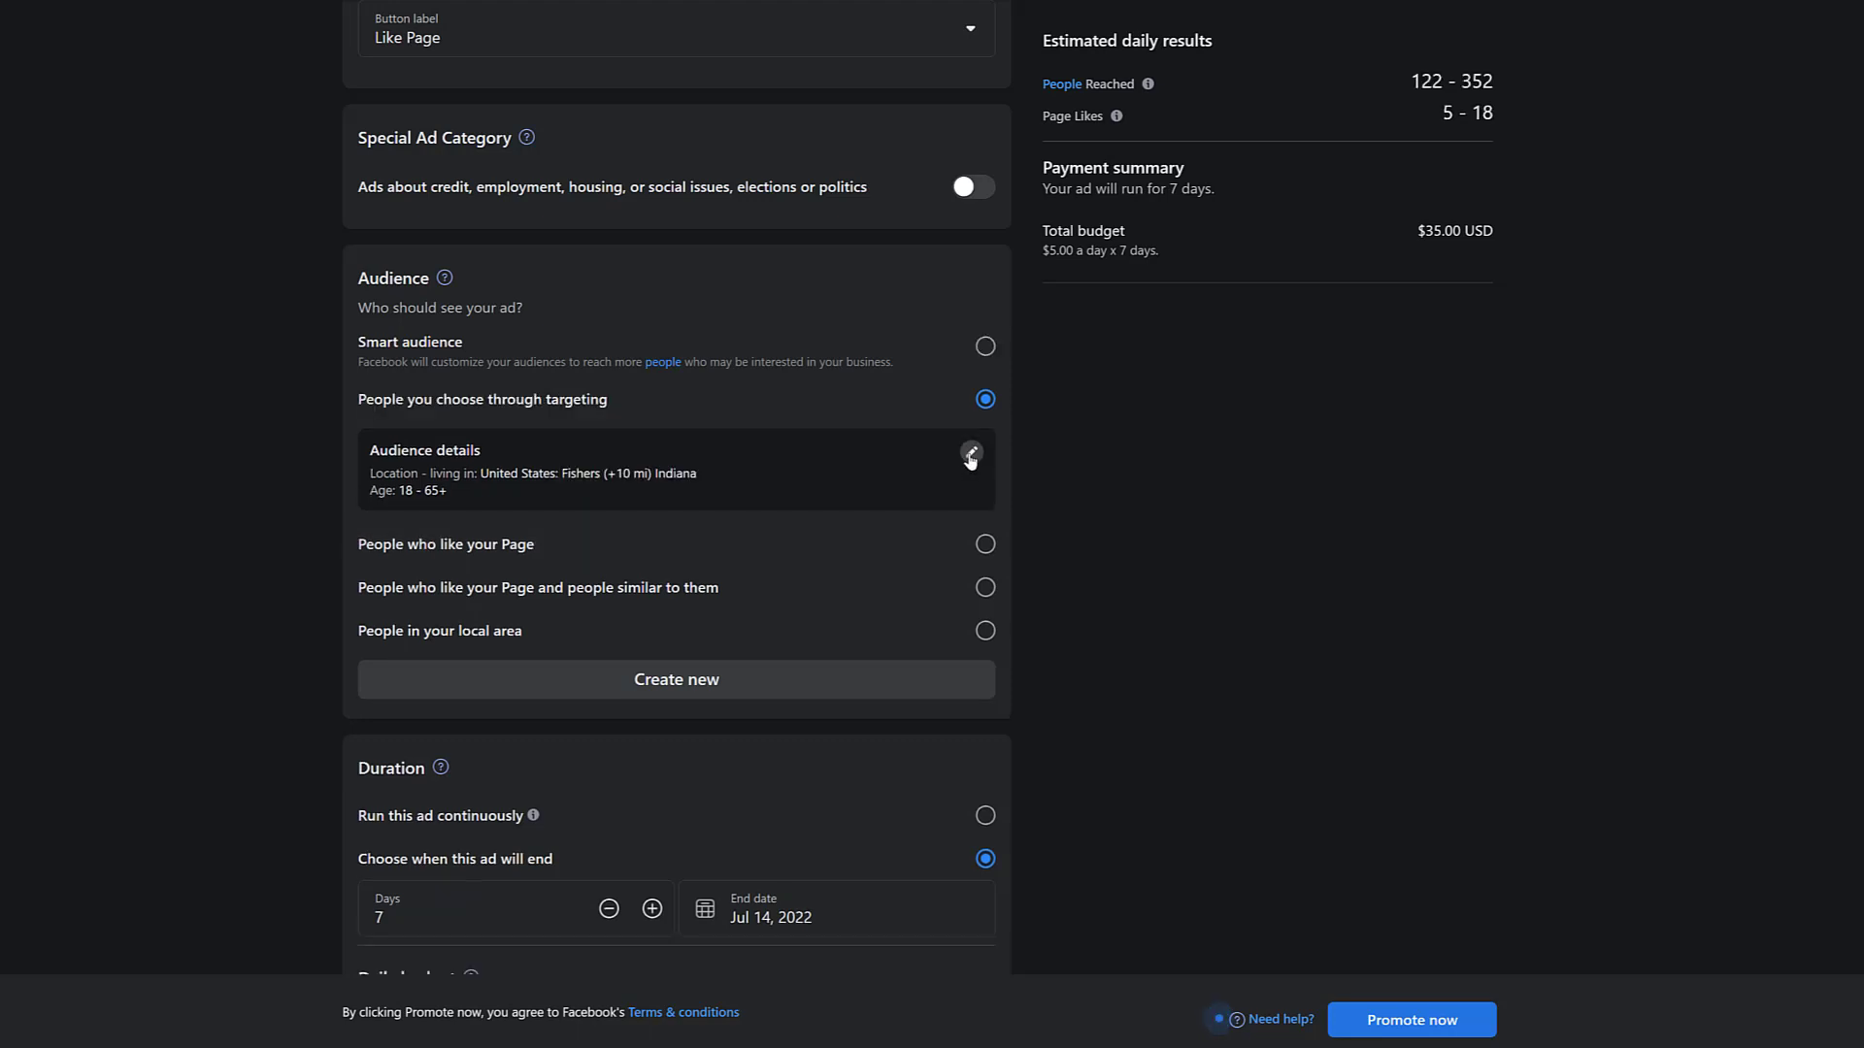
pyautogui.click(970, 454)
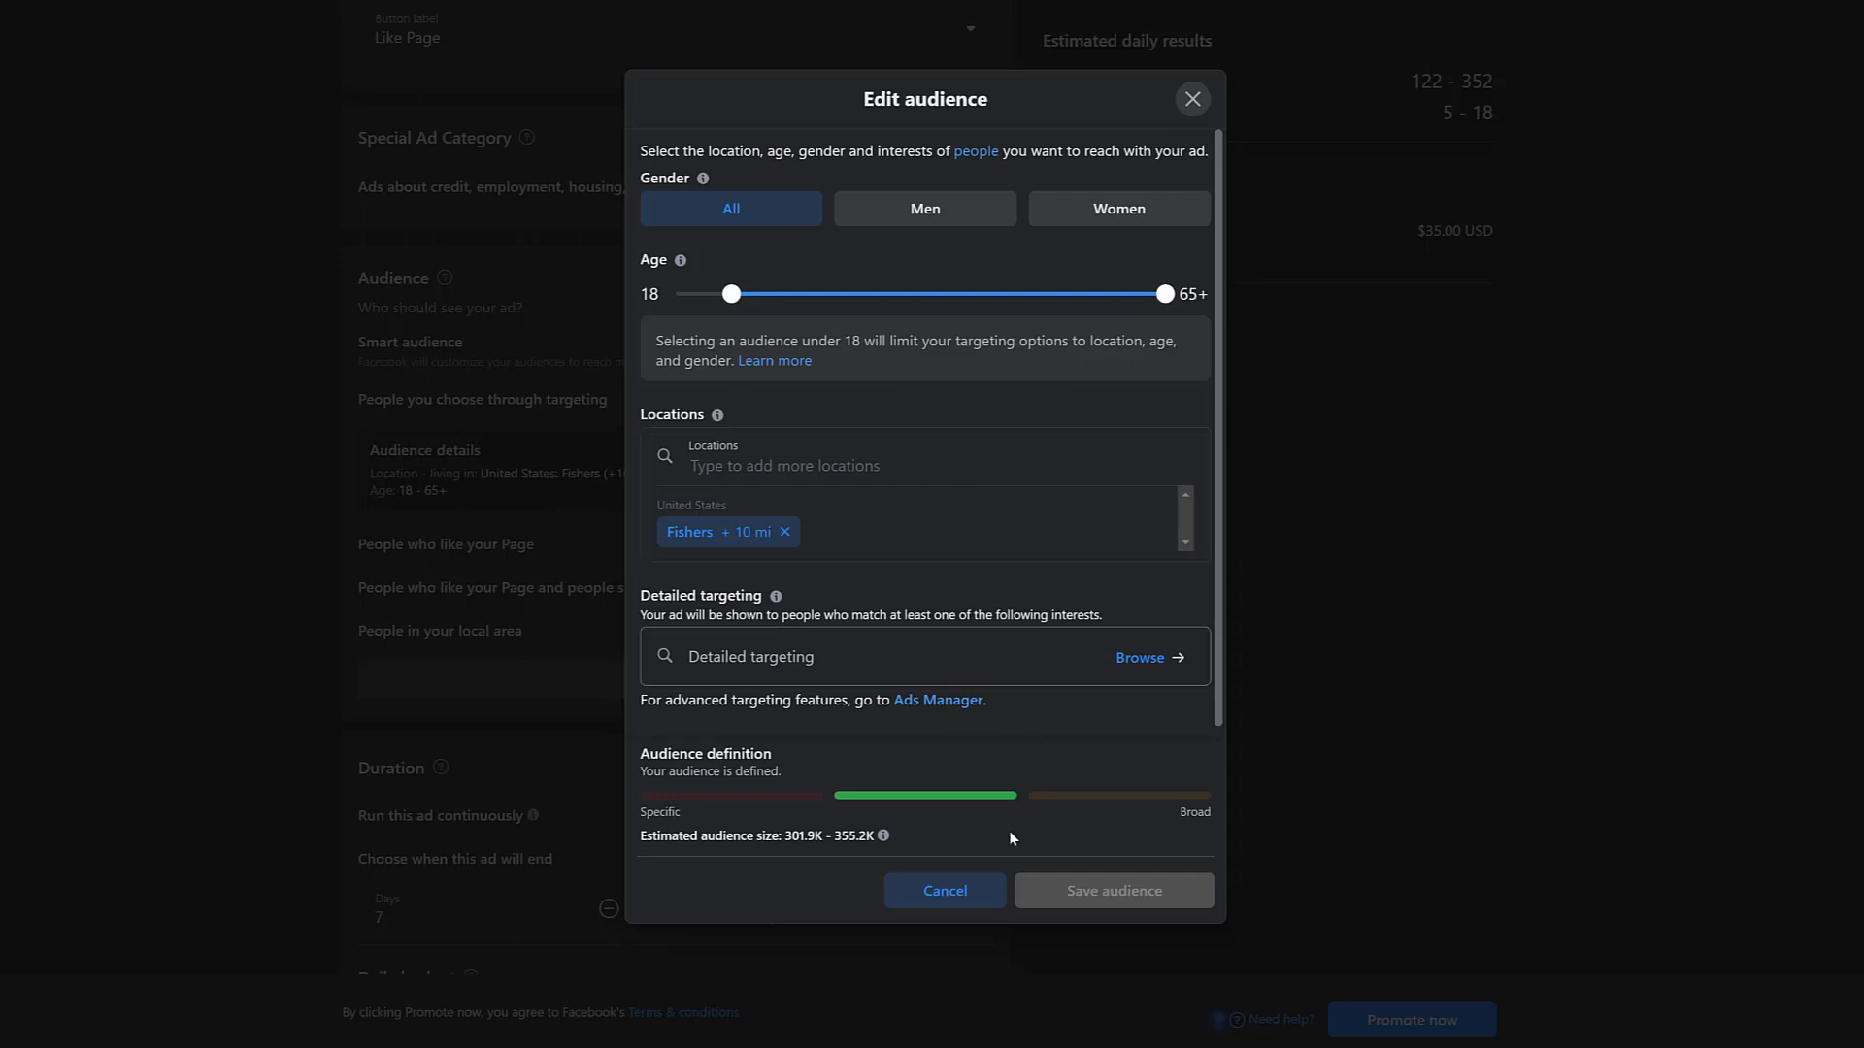
pyautogui.click(988, 890)
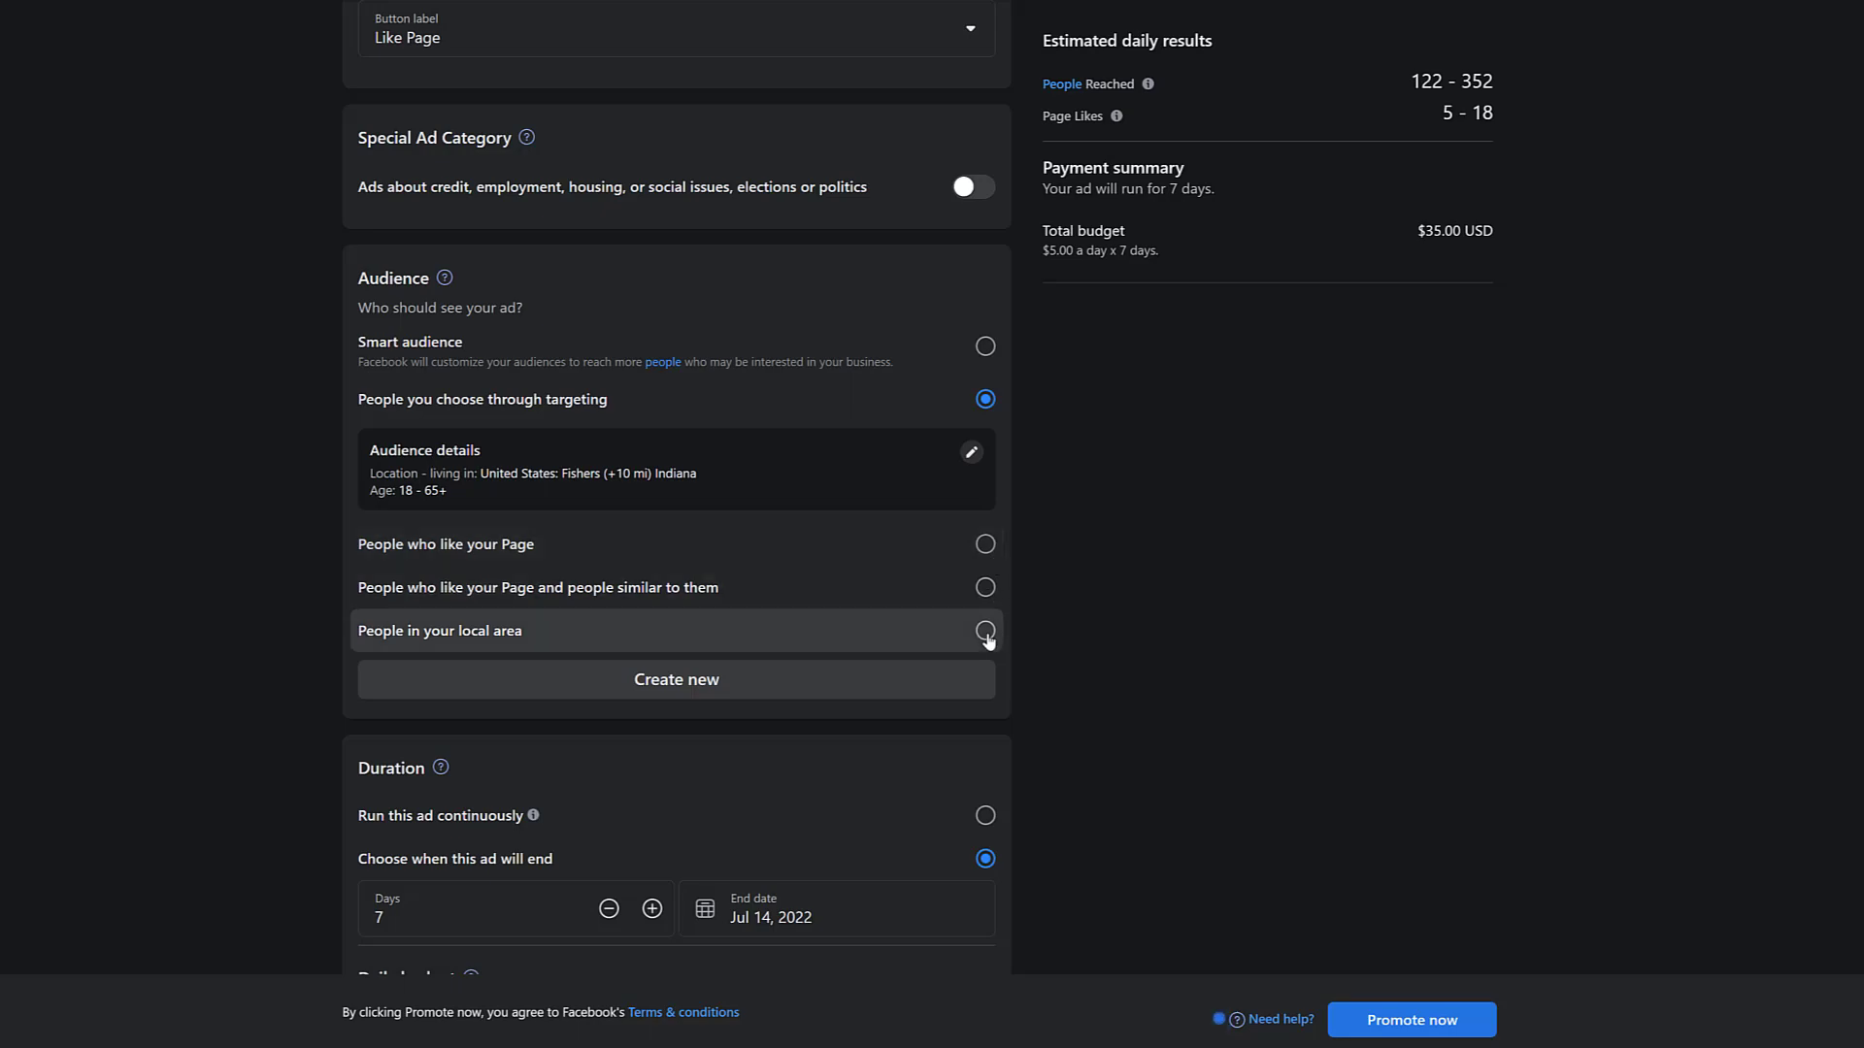
pyautogui.scroll(-6, 1181, 670)
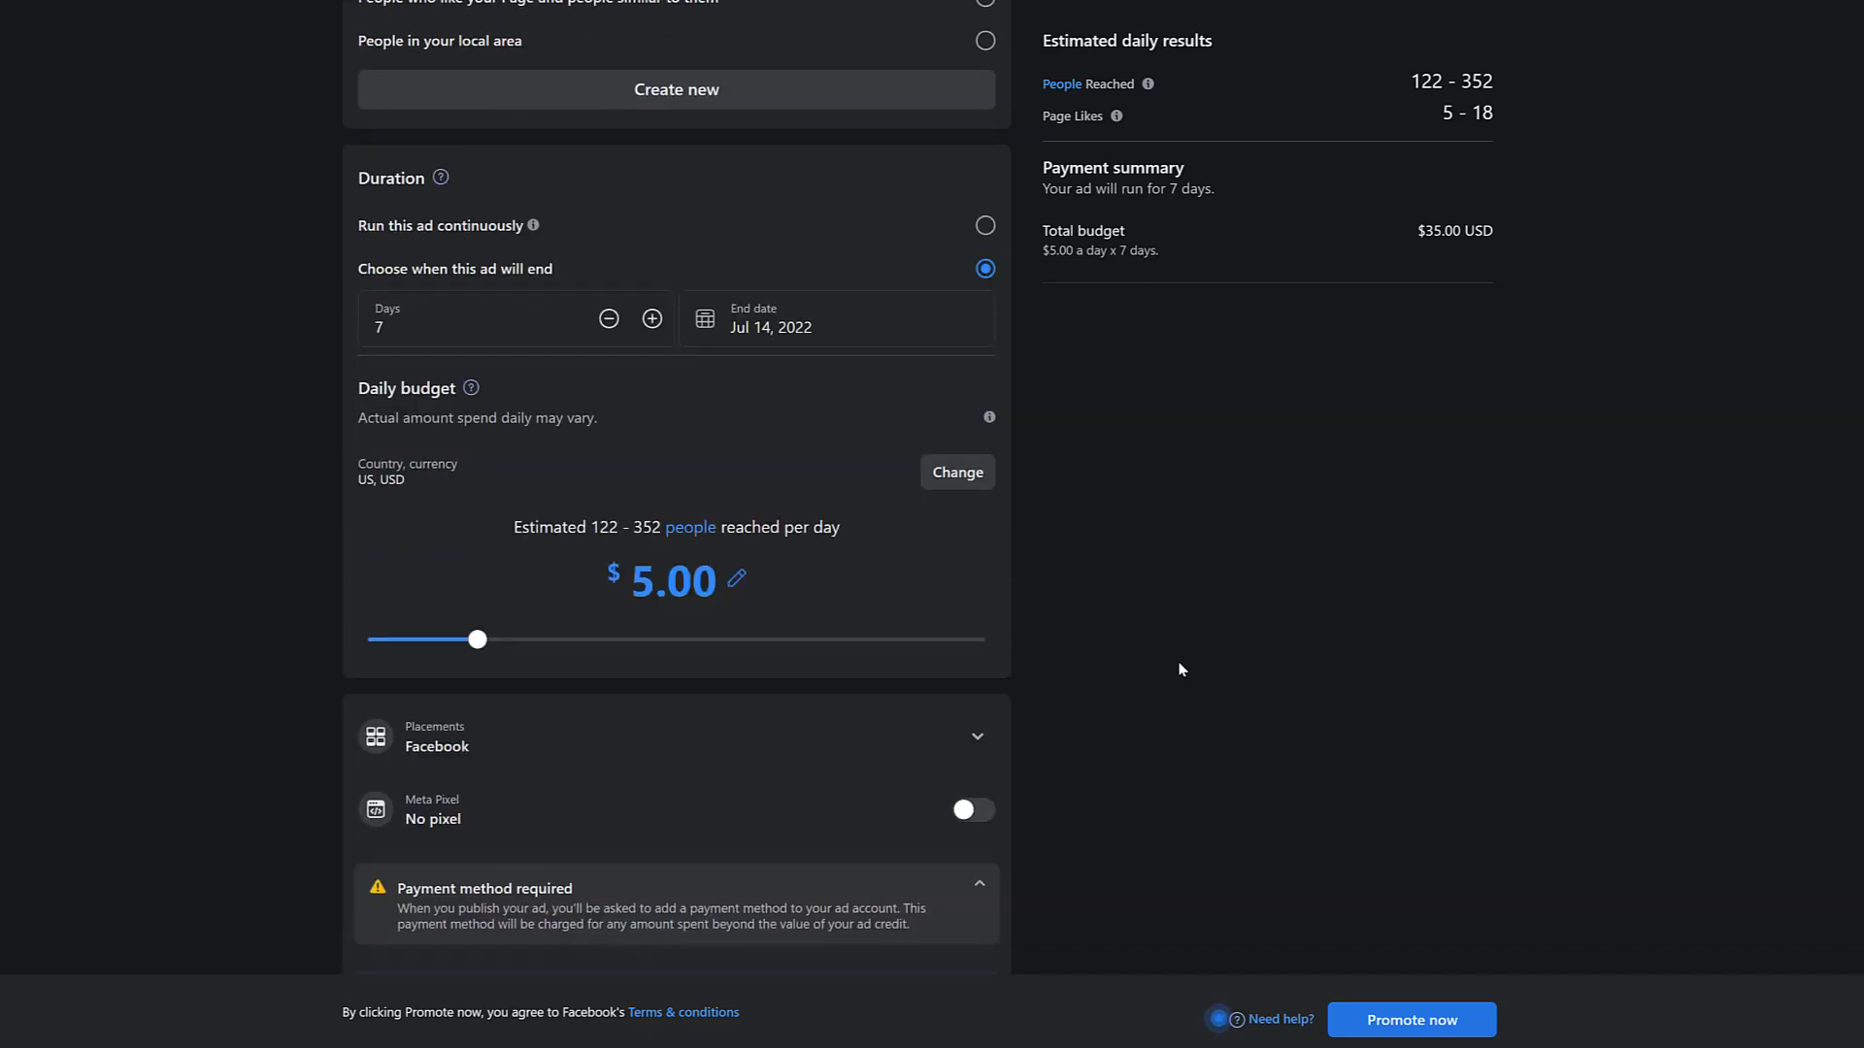
# - Run the ad continuously, keeping the daily budget at $5.00 after trying $10.00
pyautogui.click(985, 226)
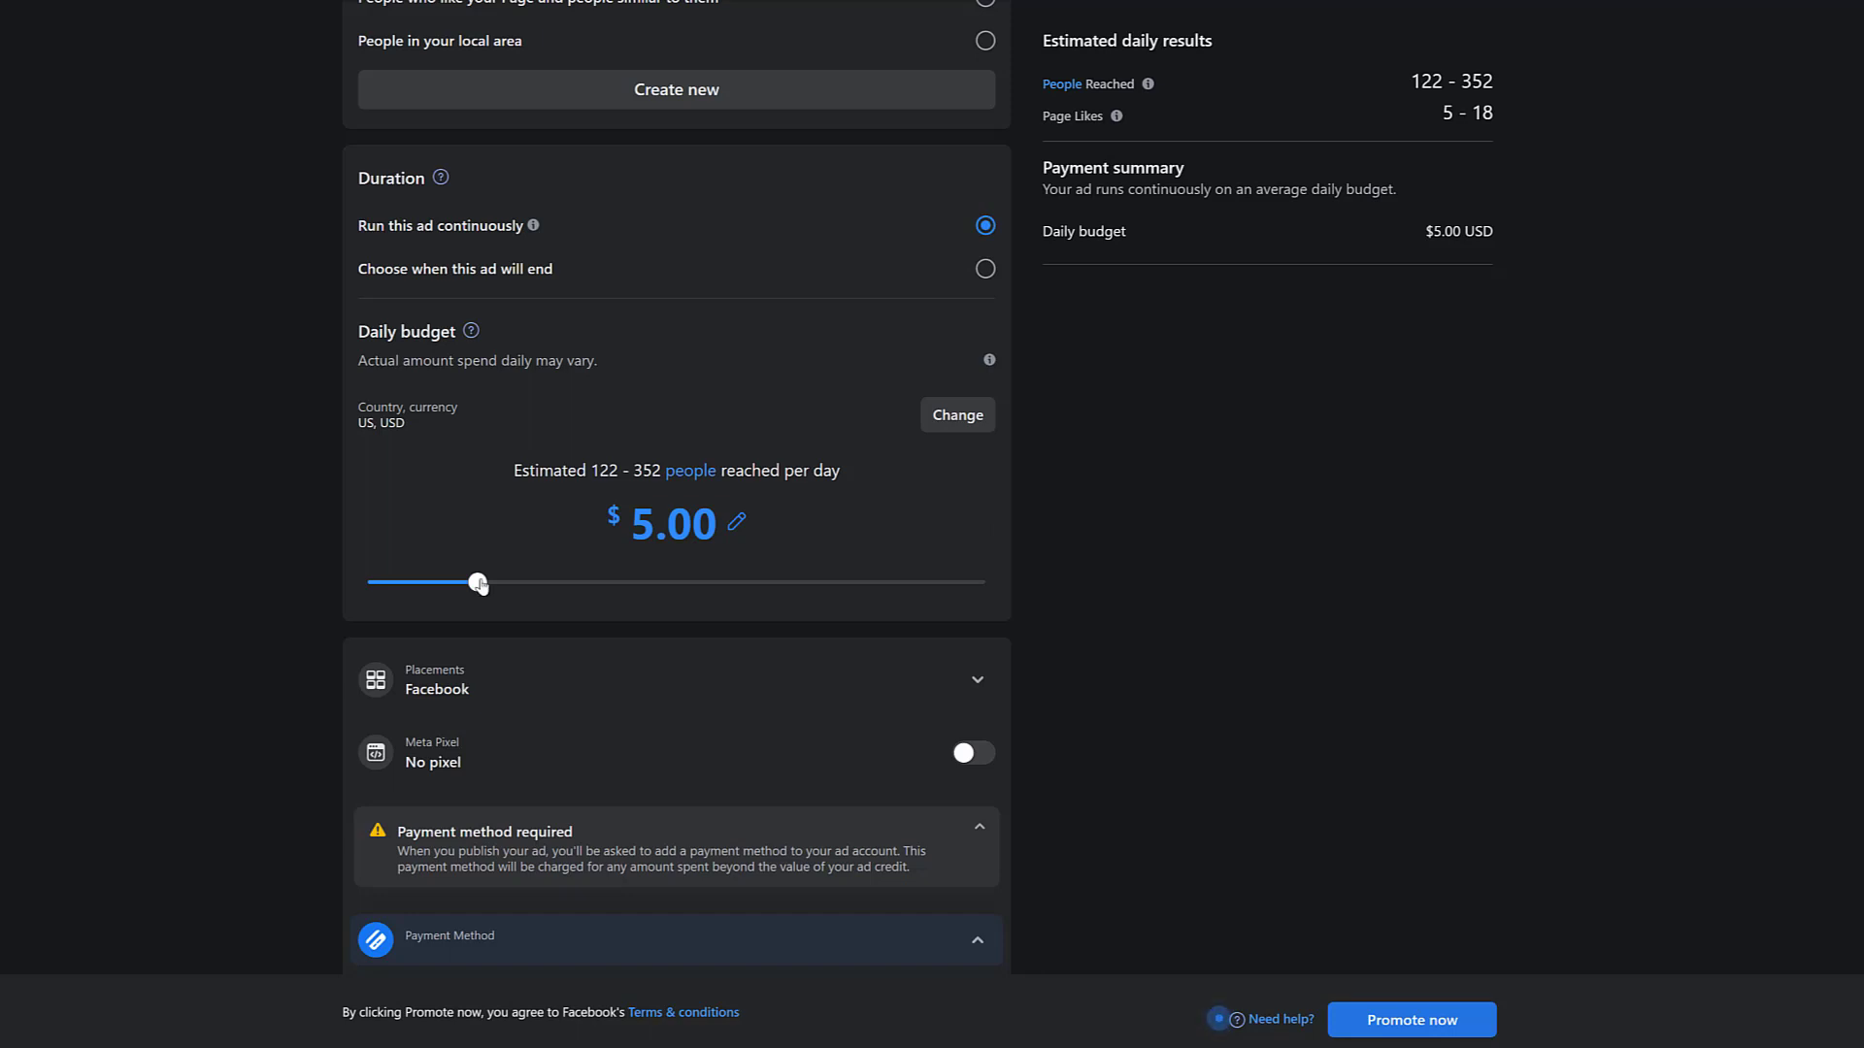
pyautogui.moveTo(477, 582); pyautogui.dragTo(602, 584)
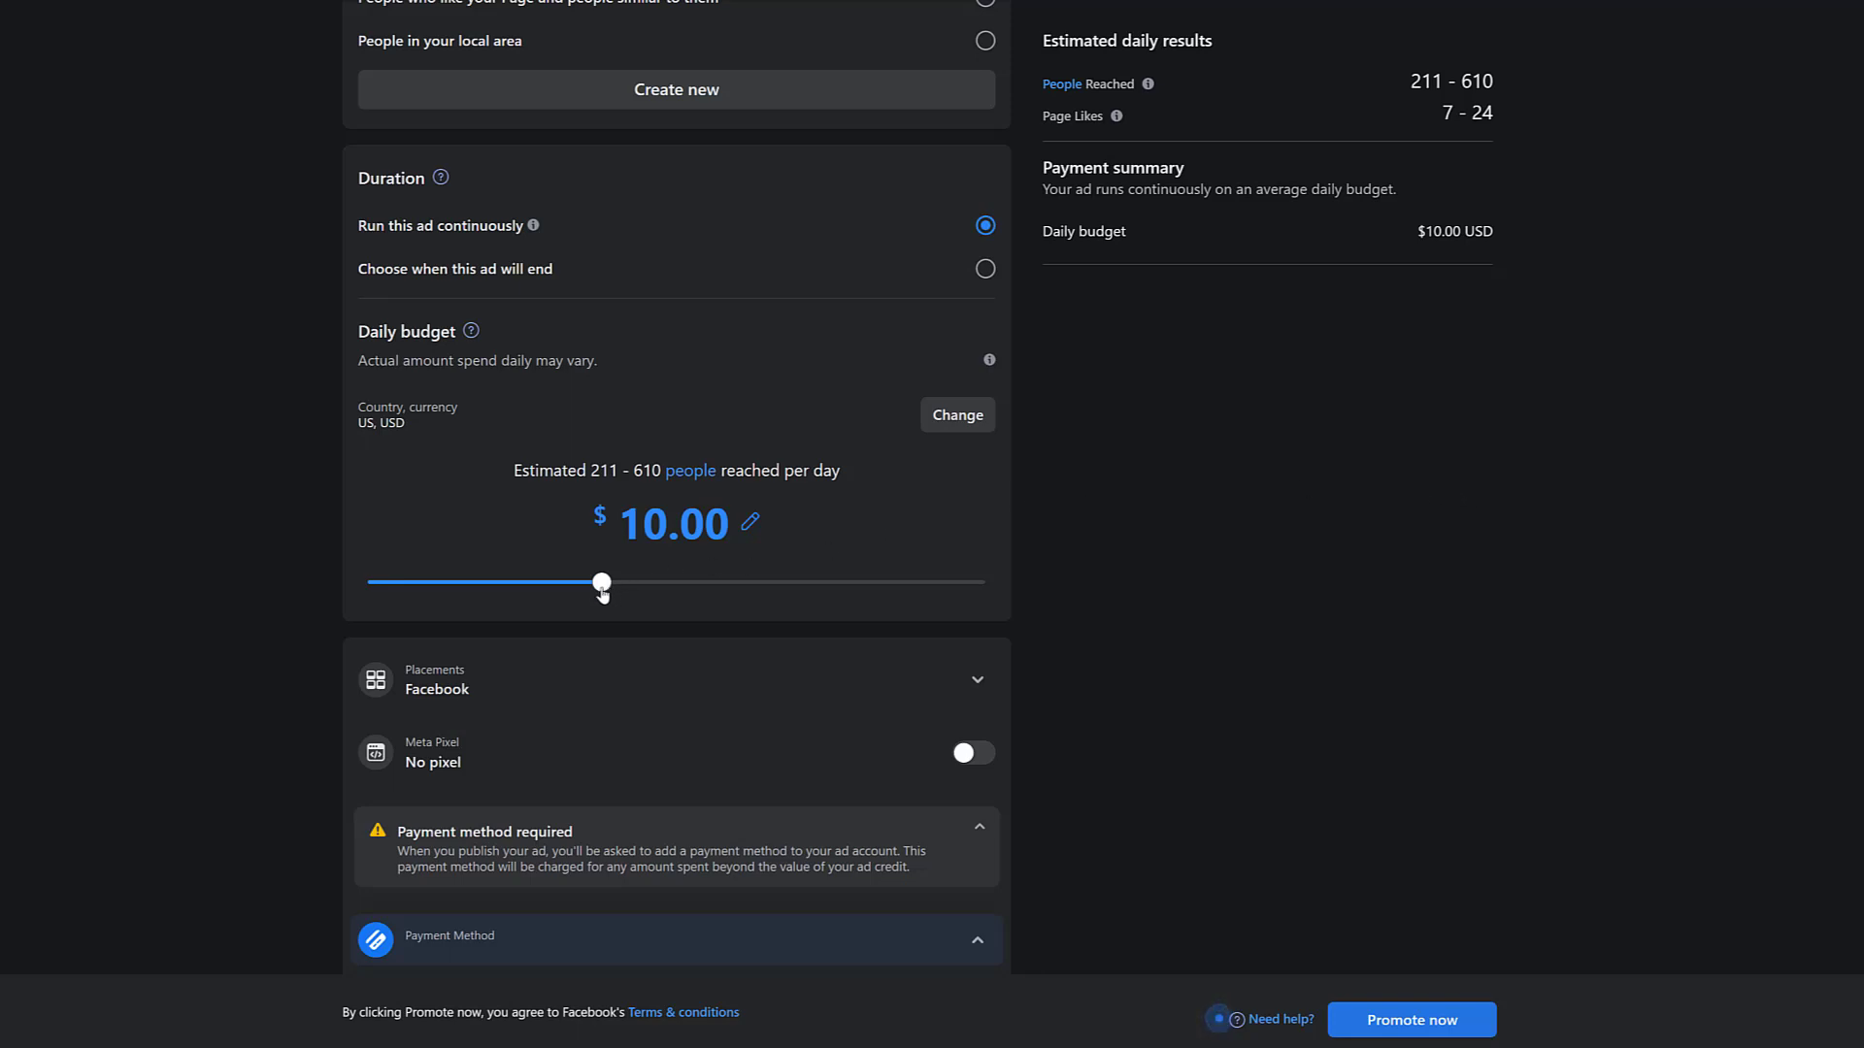
pyautogui.moveTo(603, 586); pyautogui.dragTo(480, 595)
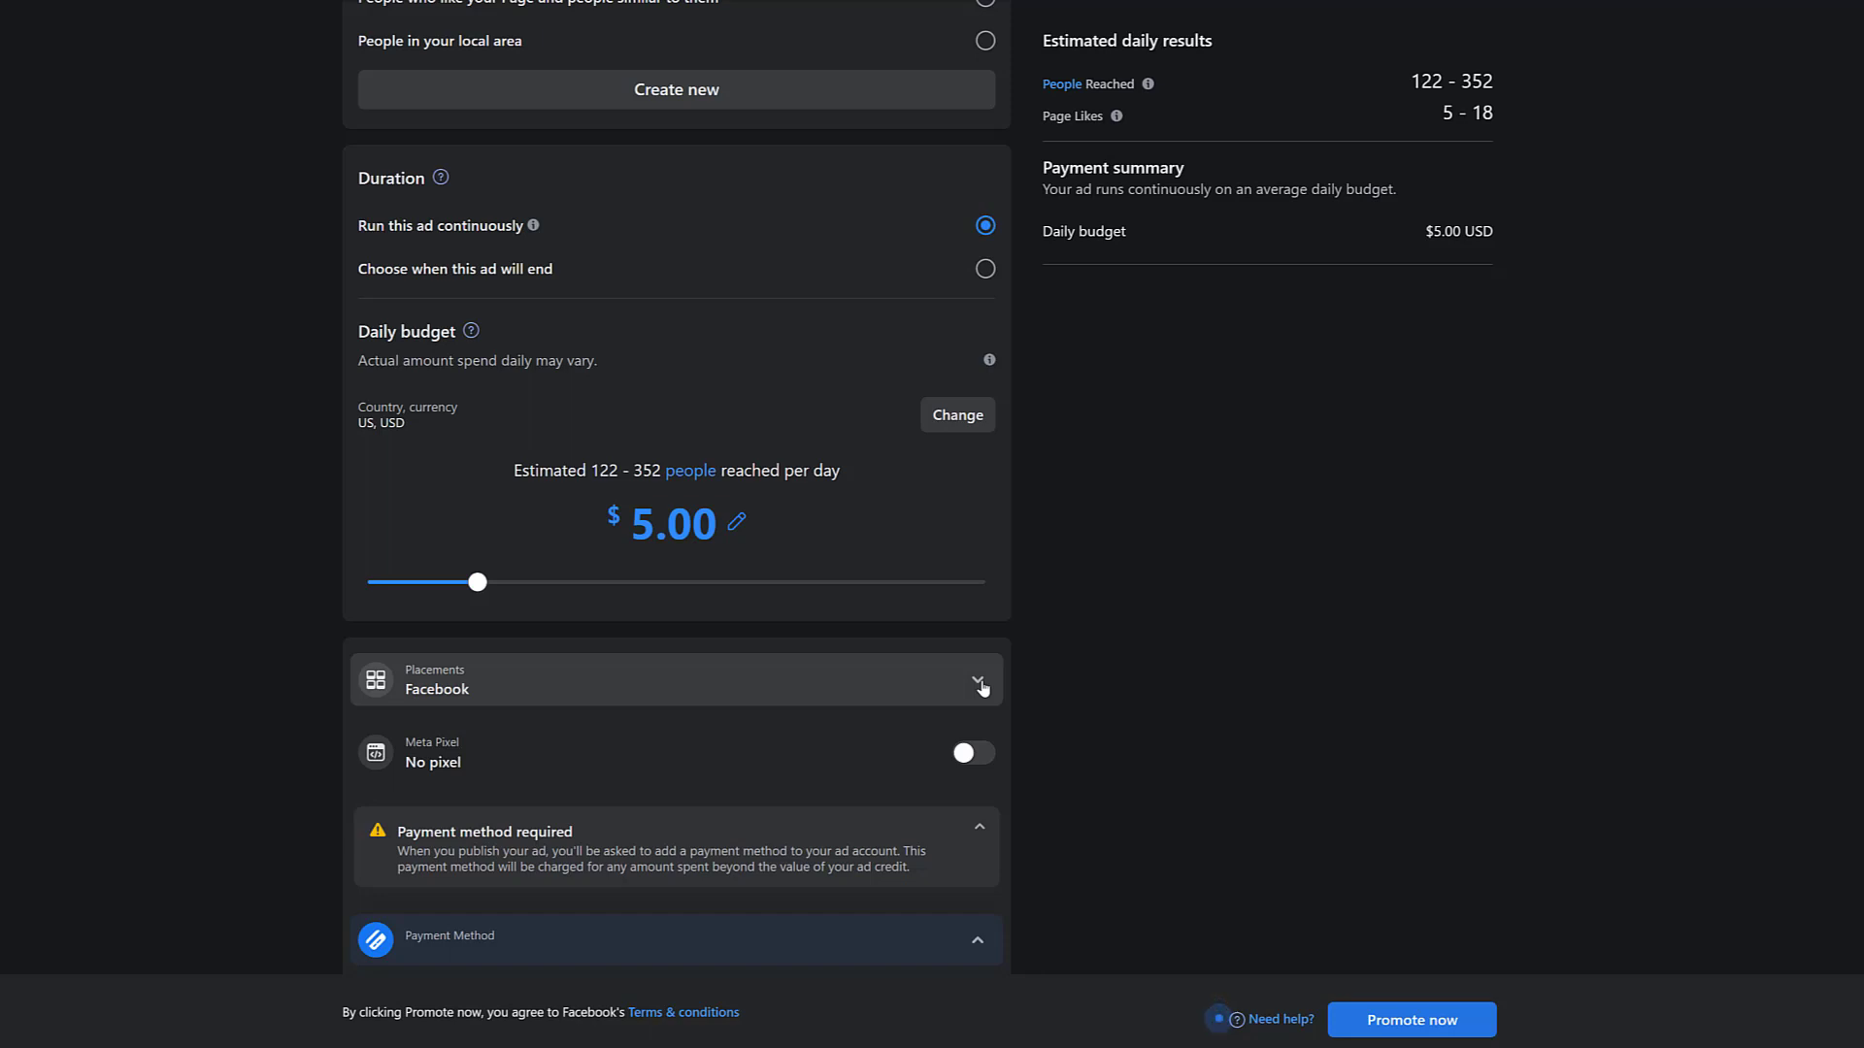
# - Turn on Meta Pixel tracking and publish the Page Likes ad with Promote now
pyautogui.click(978, 683)
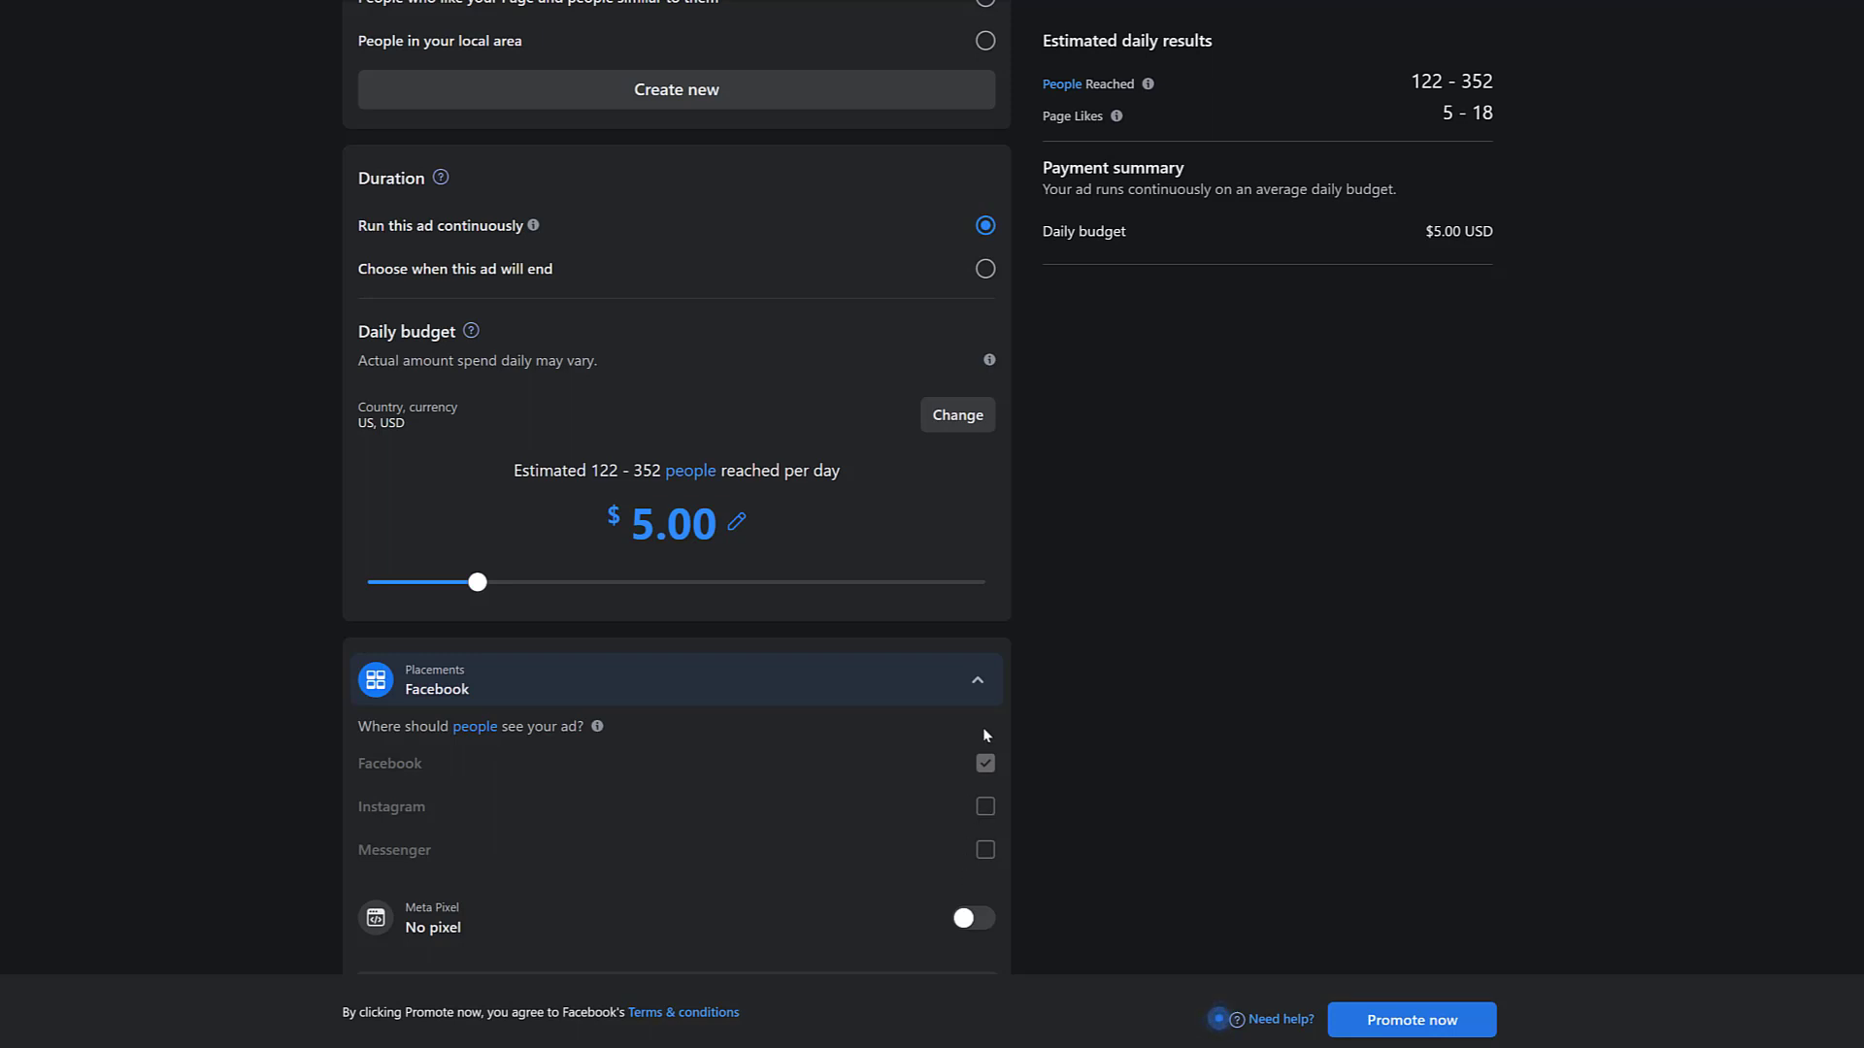
pyautogui.click(978, 690)
pyautogui.click(973, 753)
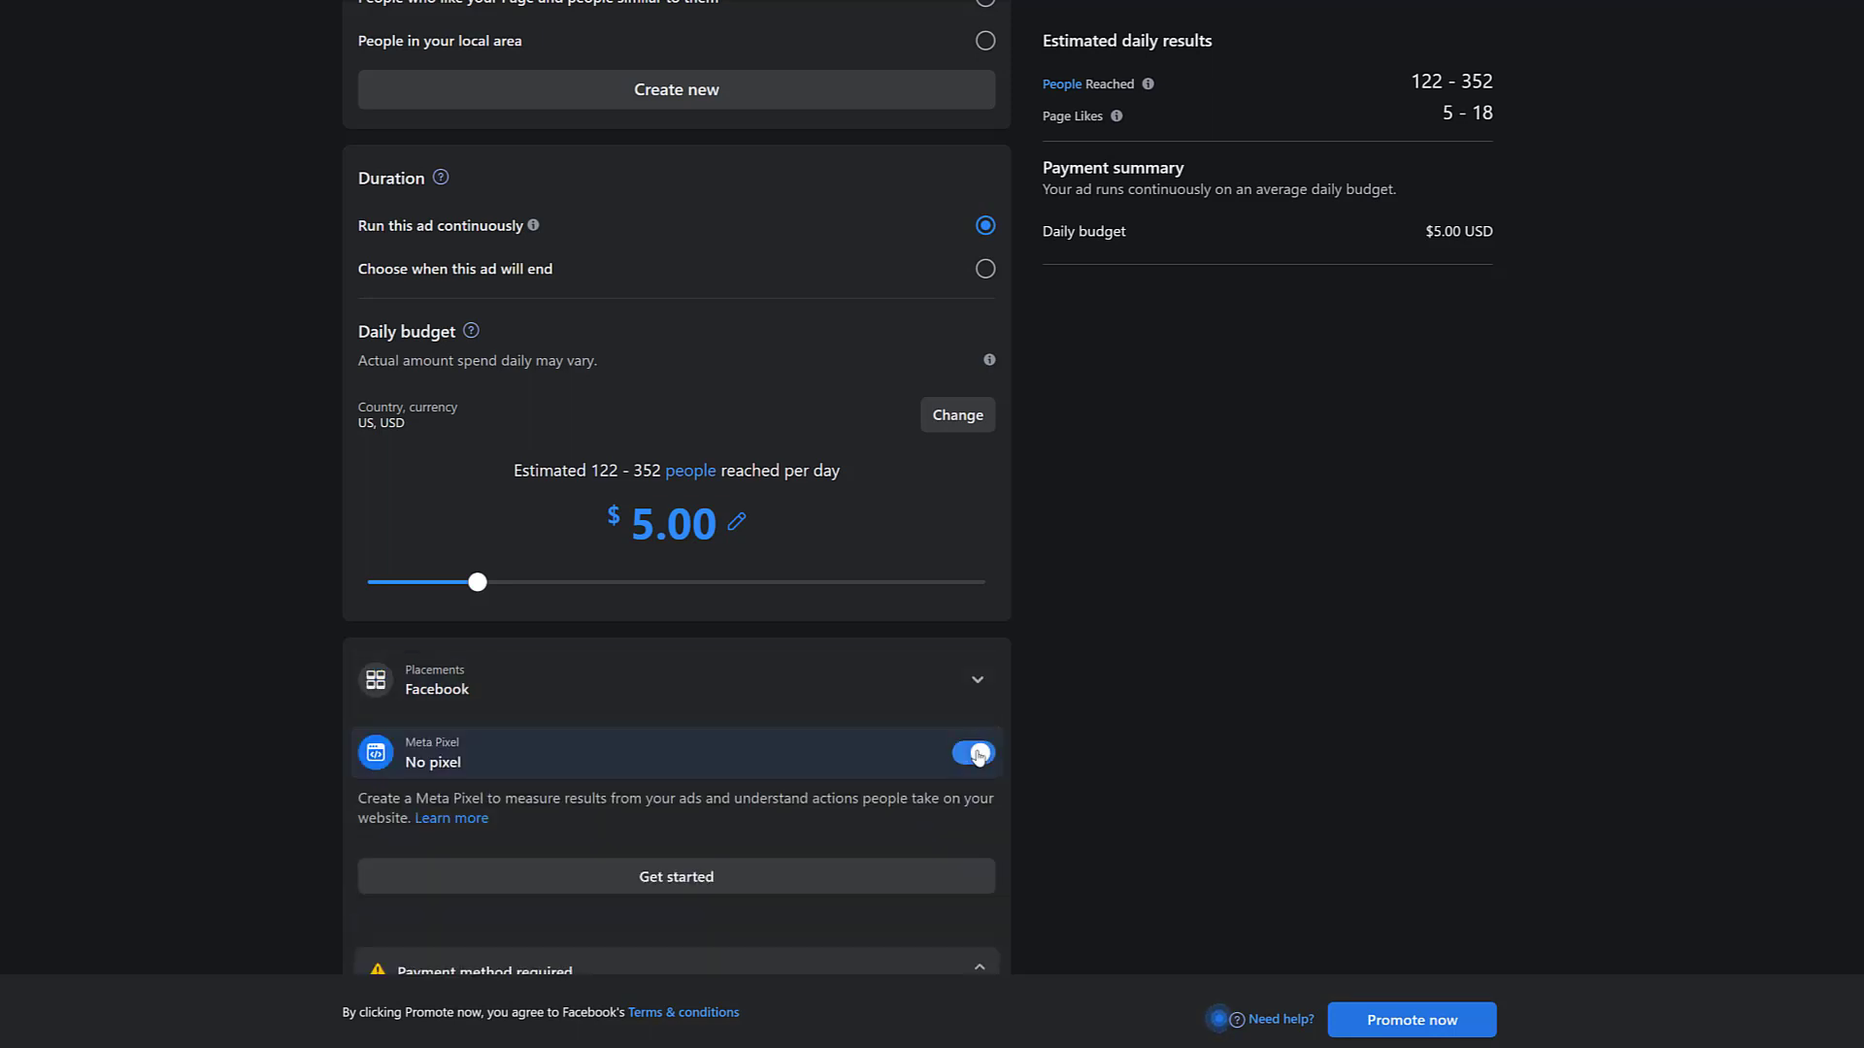
pyautogui.scroll(-3, 859, 726)
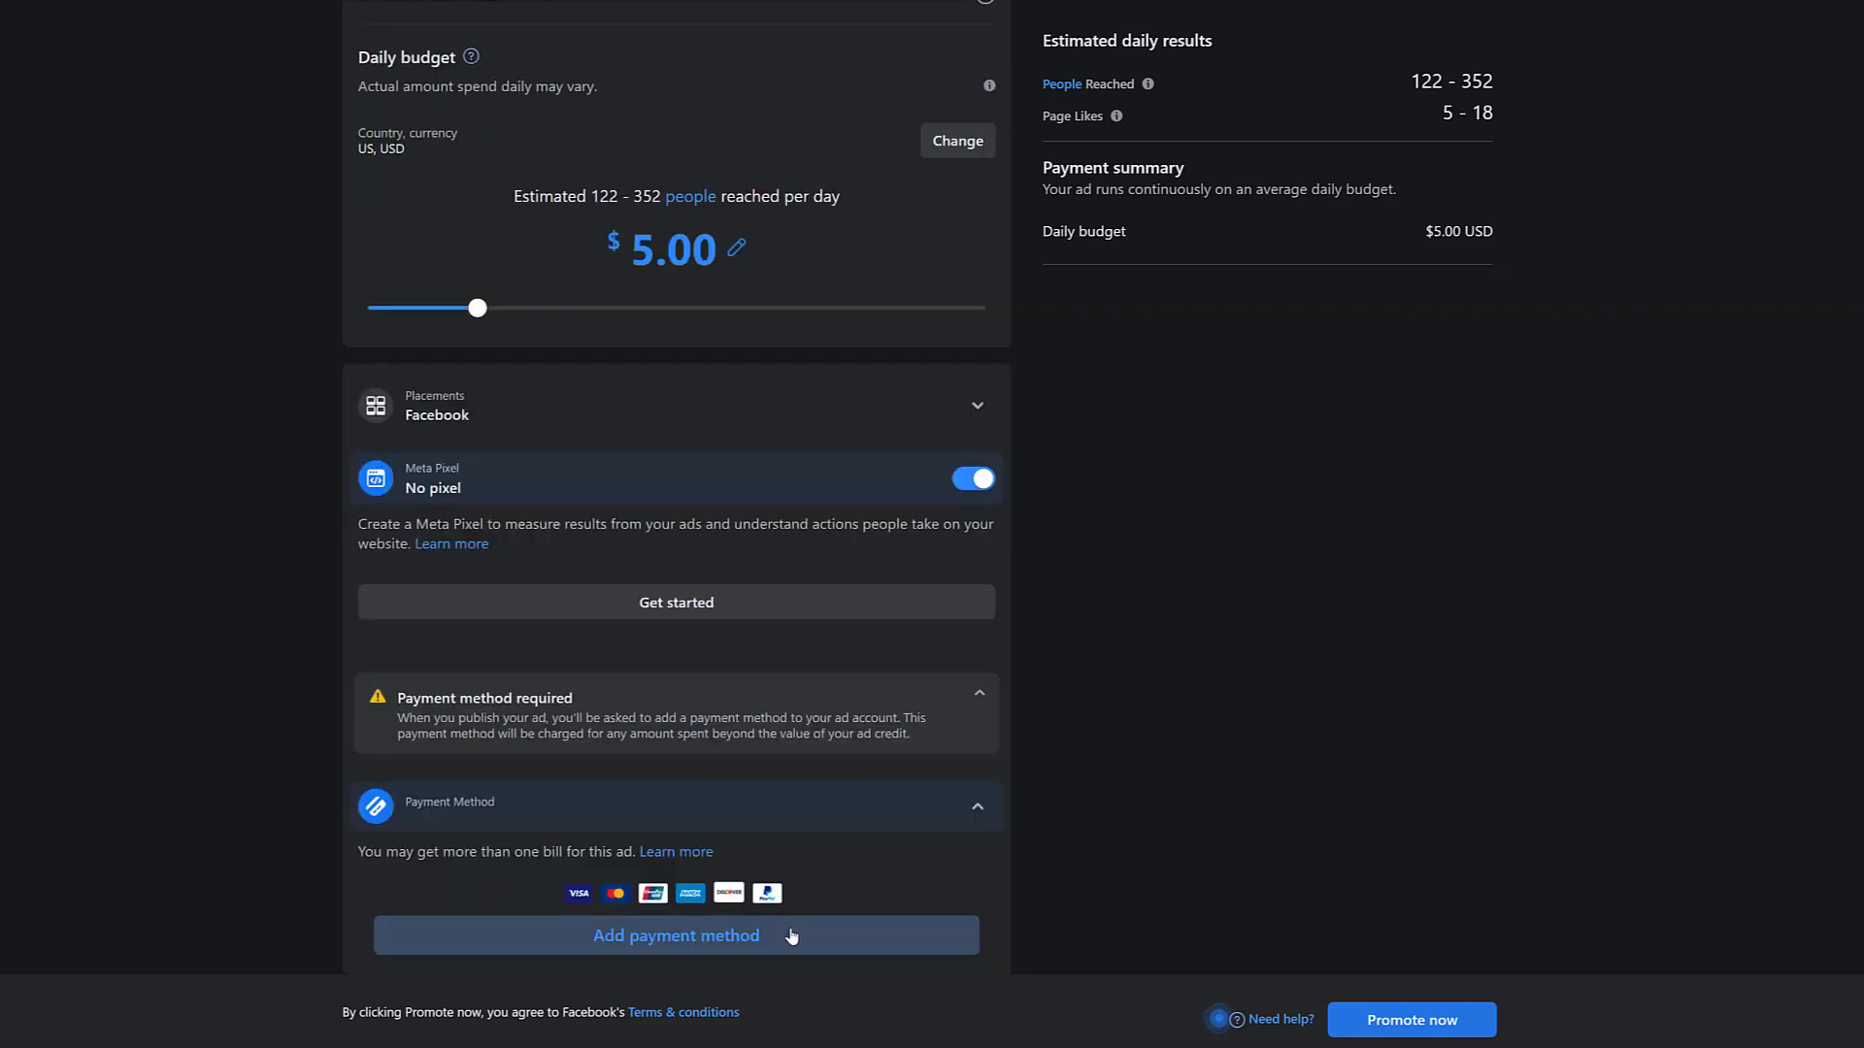
pyautogui.click(1412, 1019)
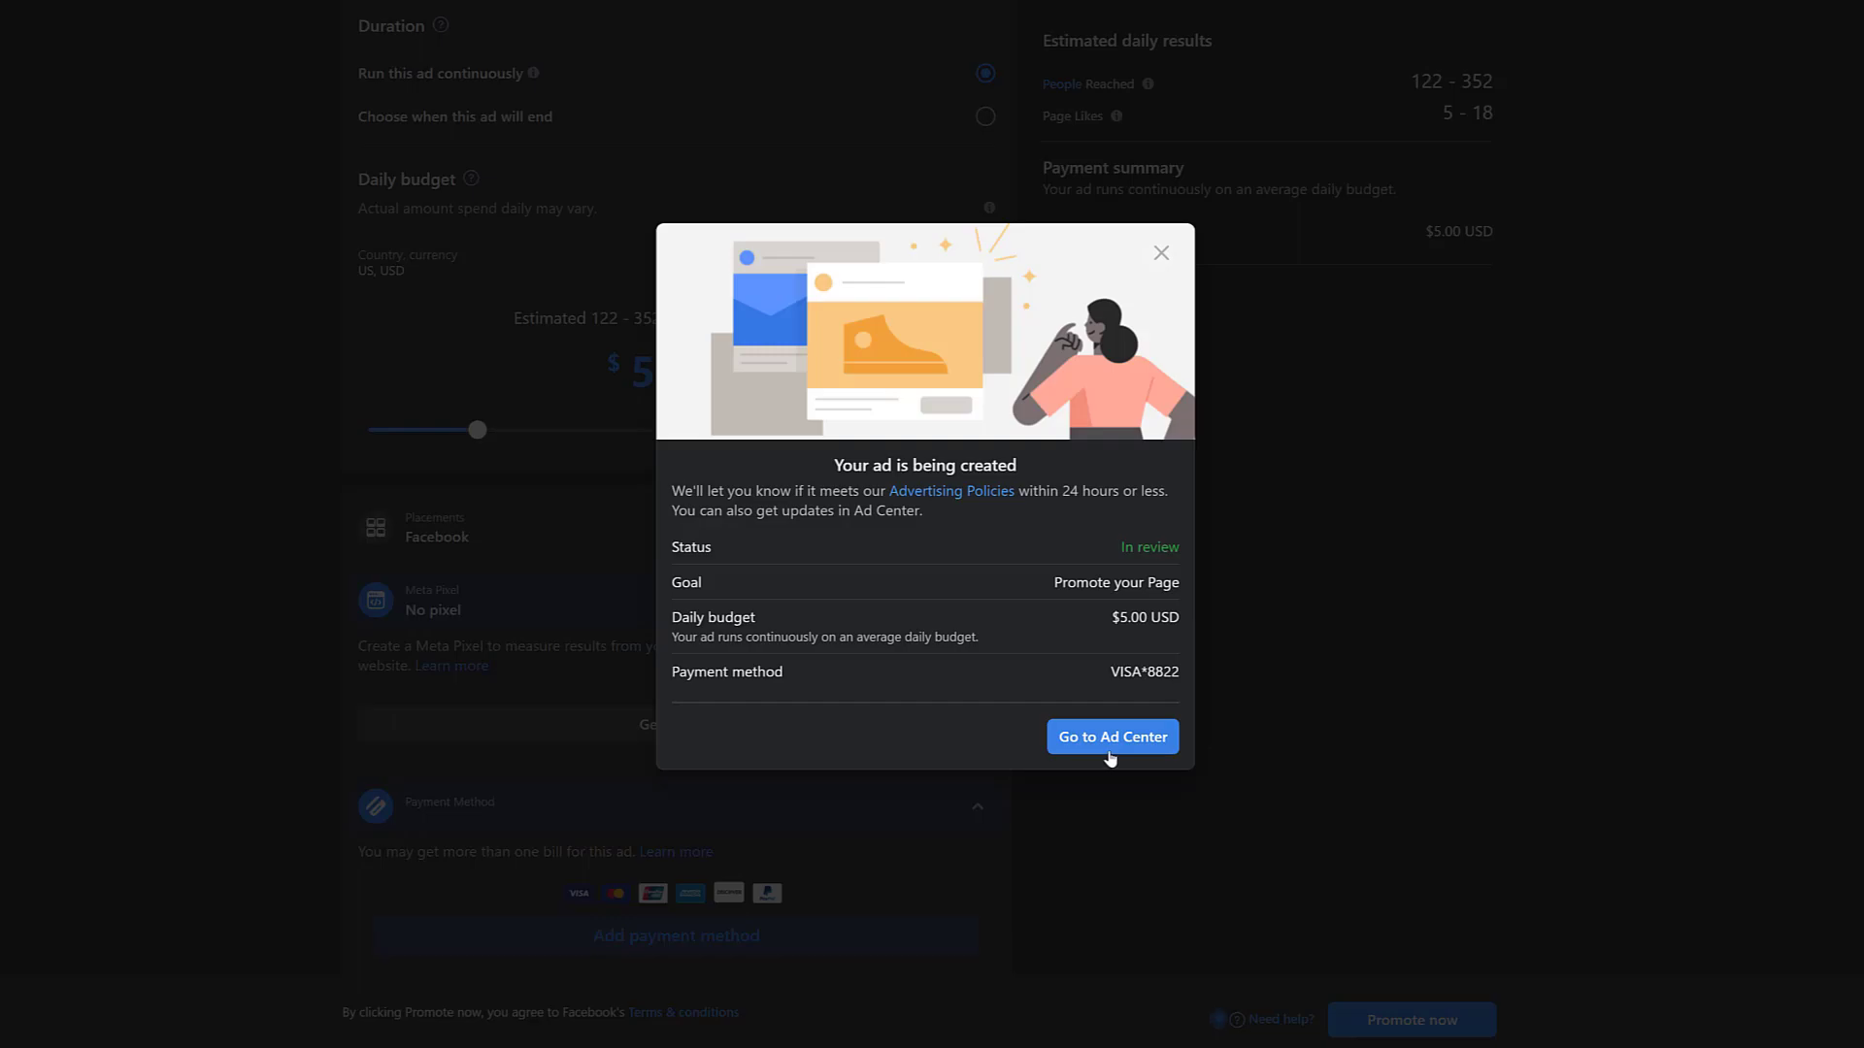
# - Go to Ad Center and open the results for the in-review Page likes ad
pyautogui.click(1111, 754)
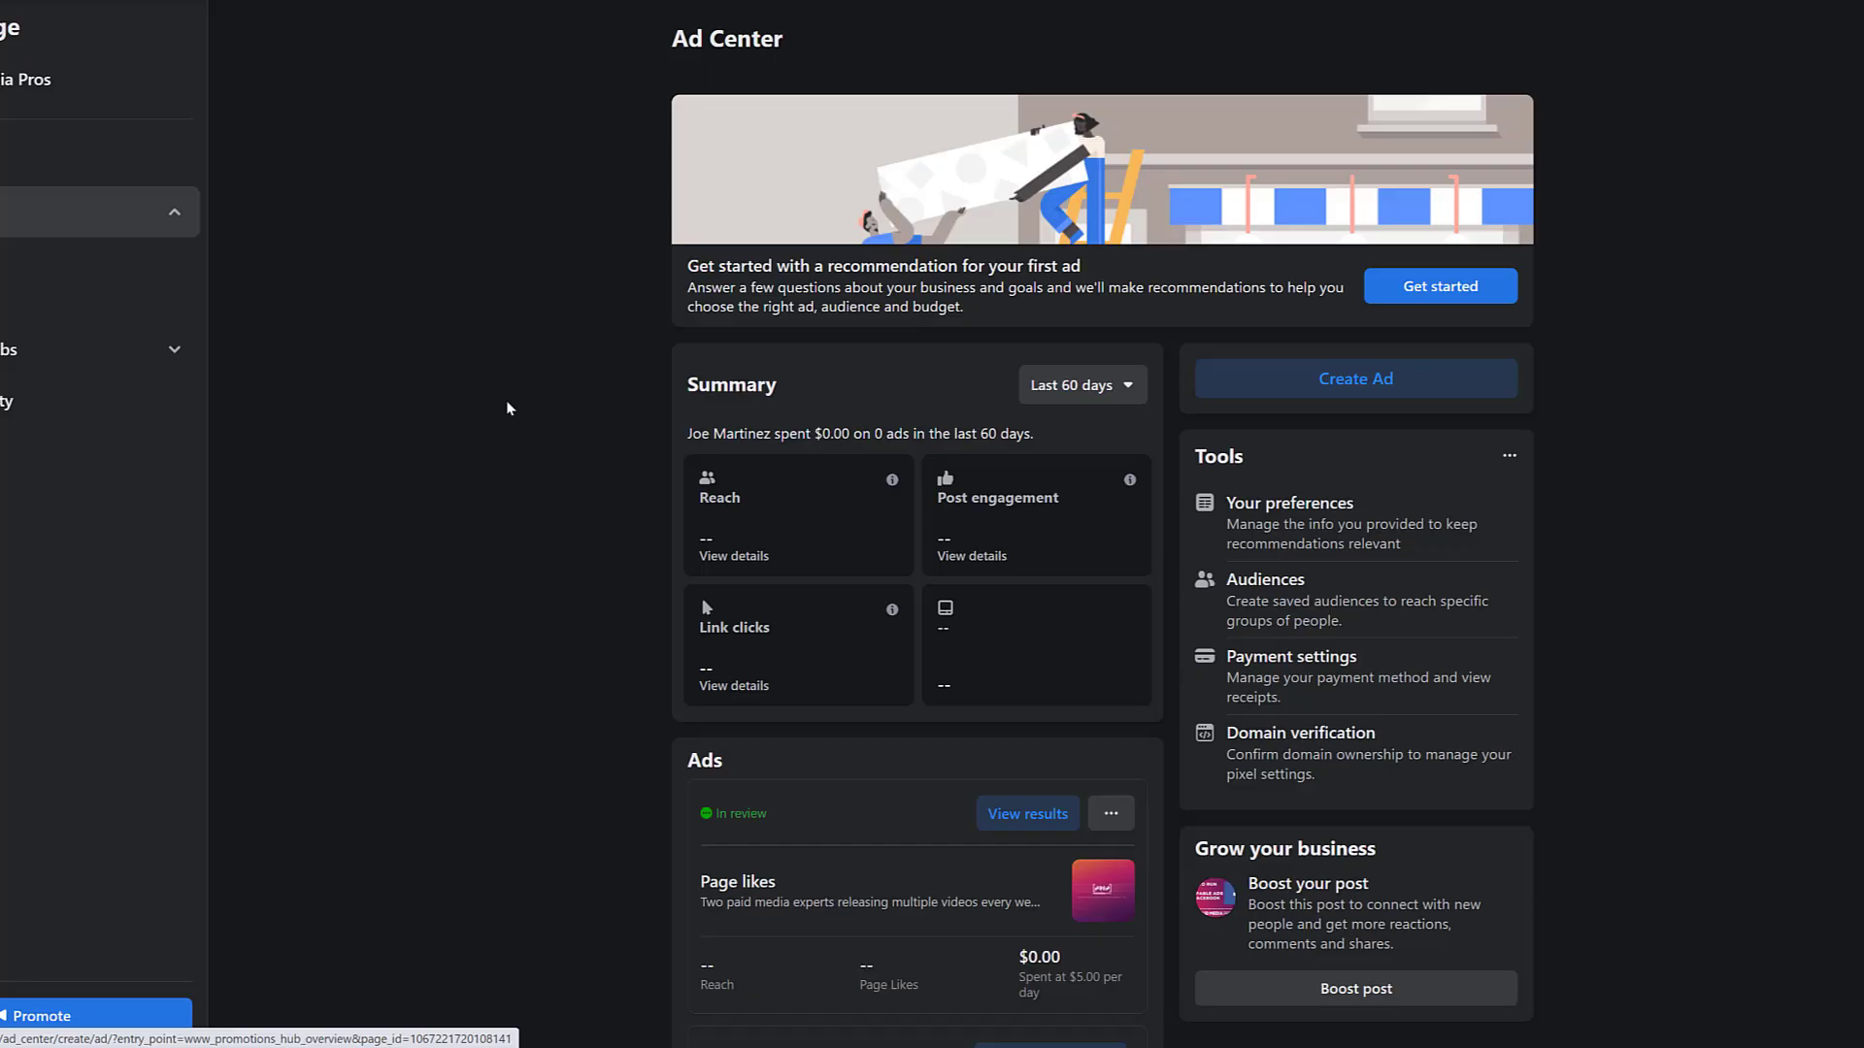
pyautogui.scroll(-3, 508, 406)
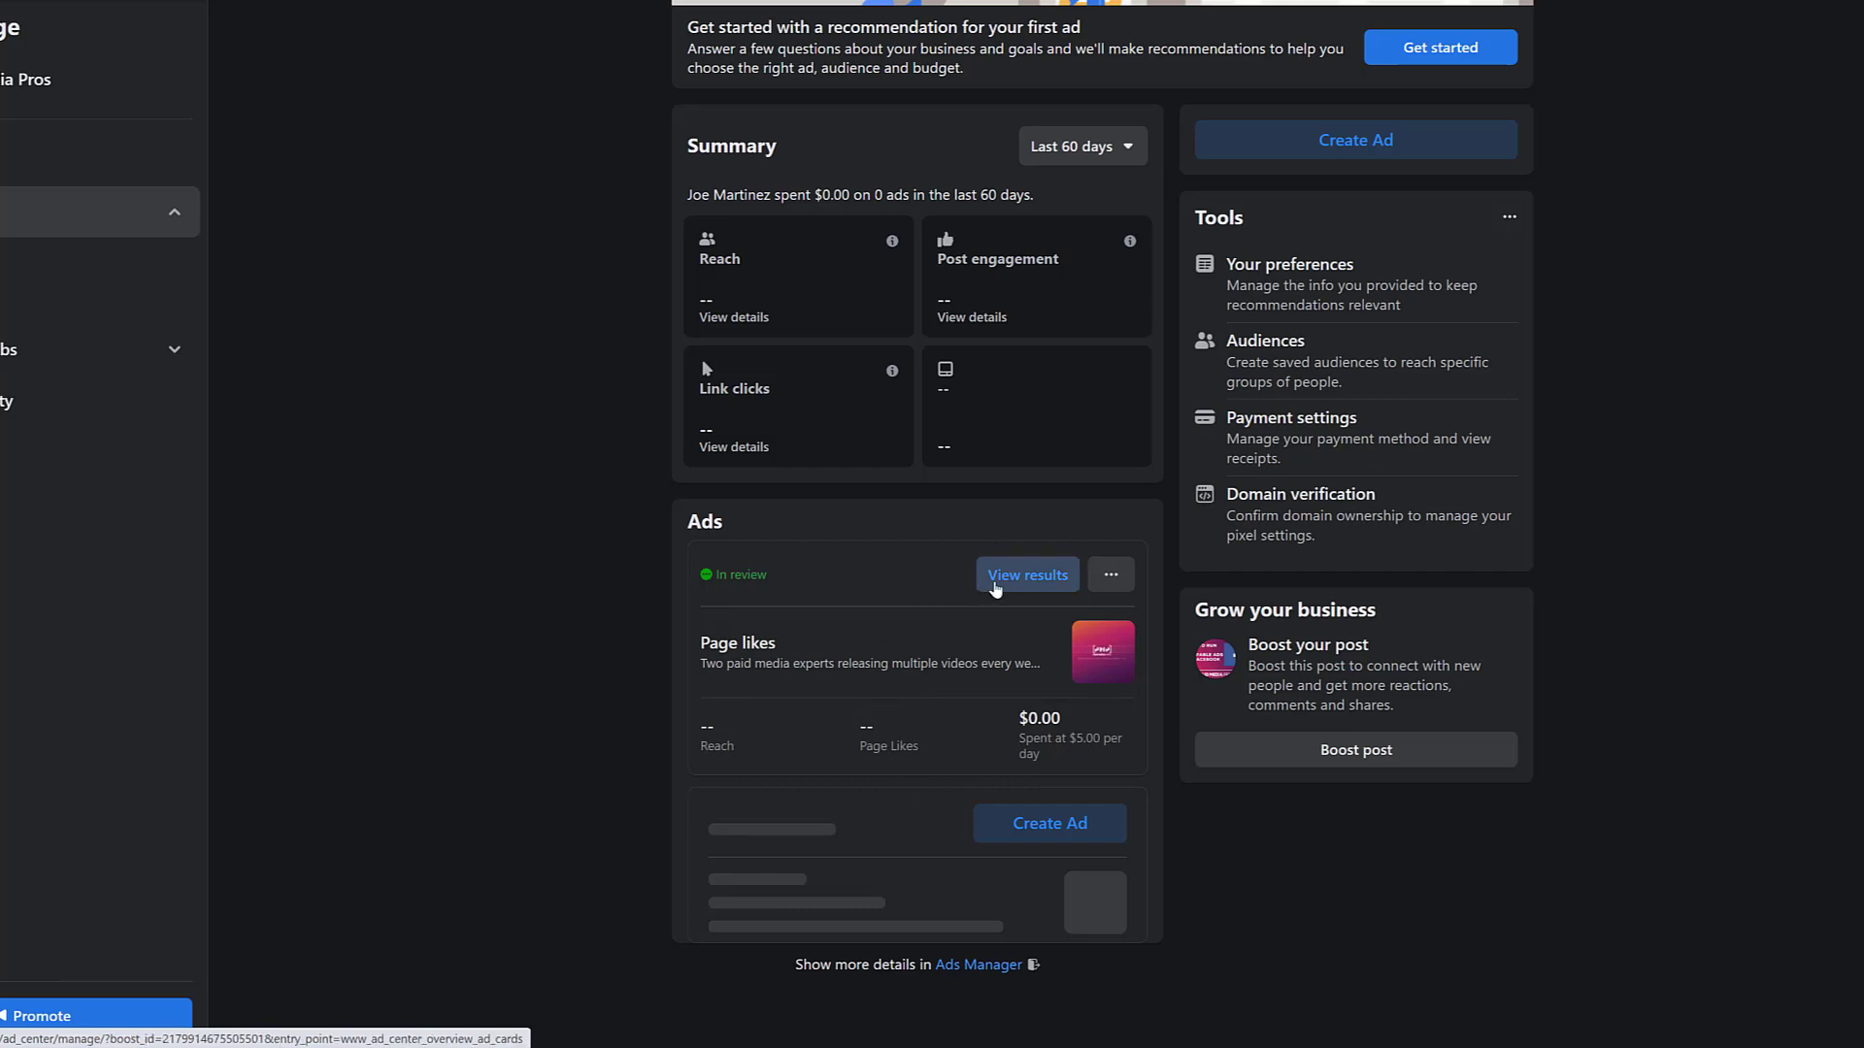
pyautogui.click(995, 583)
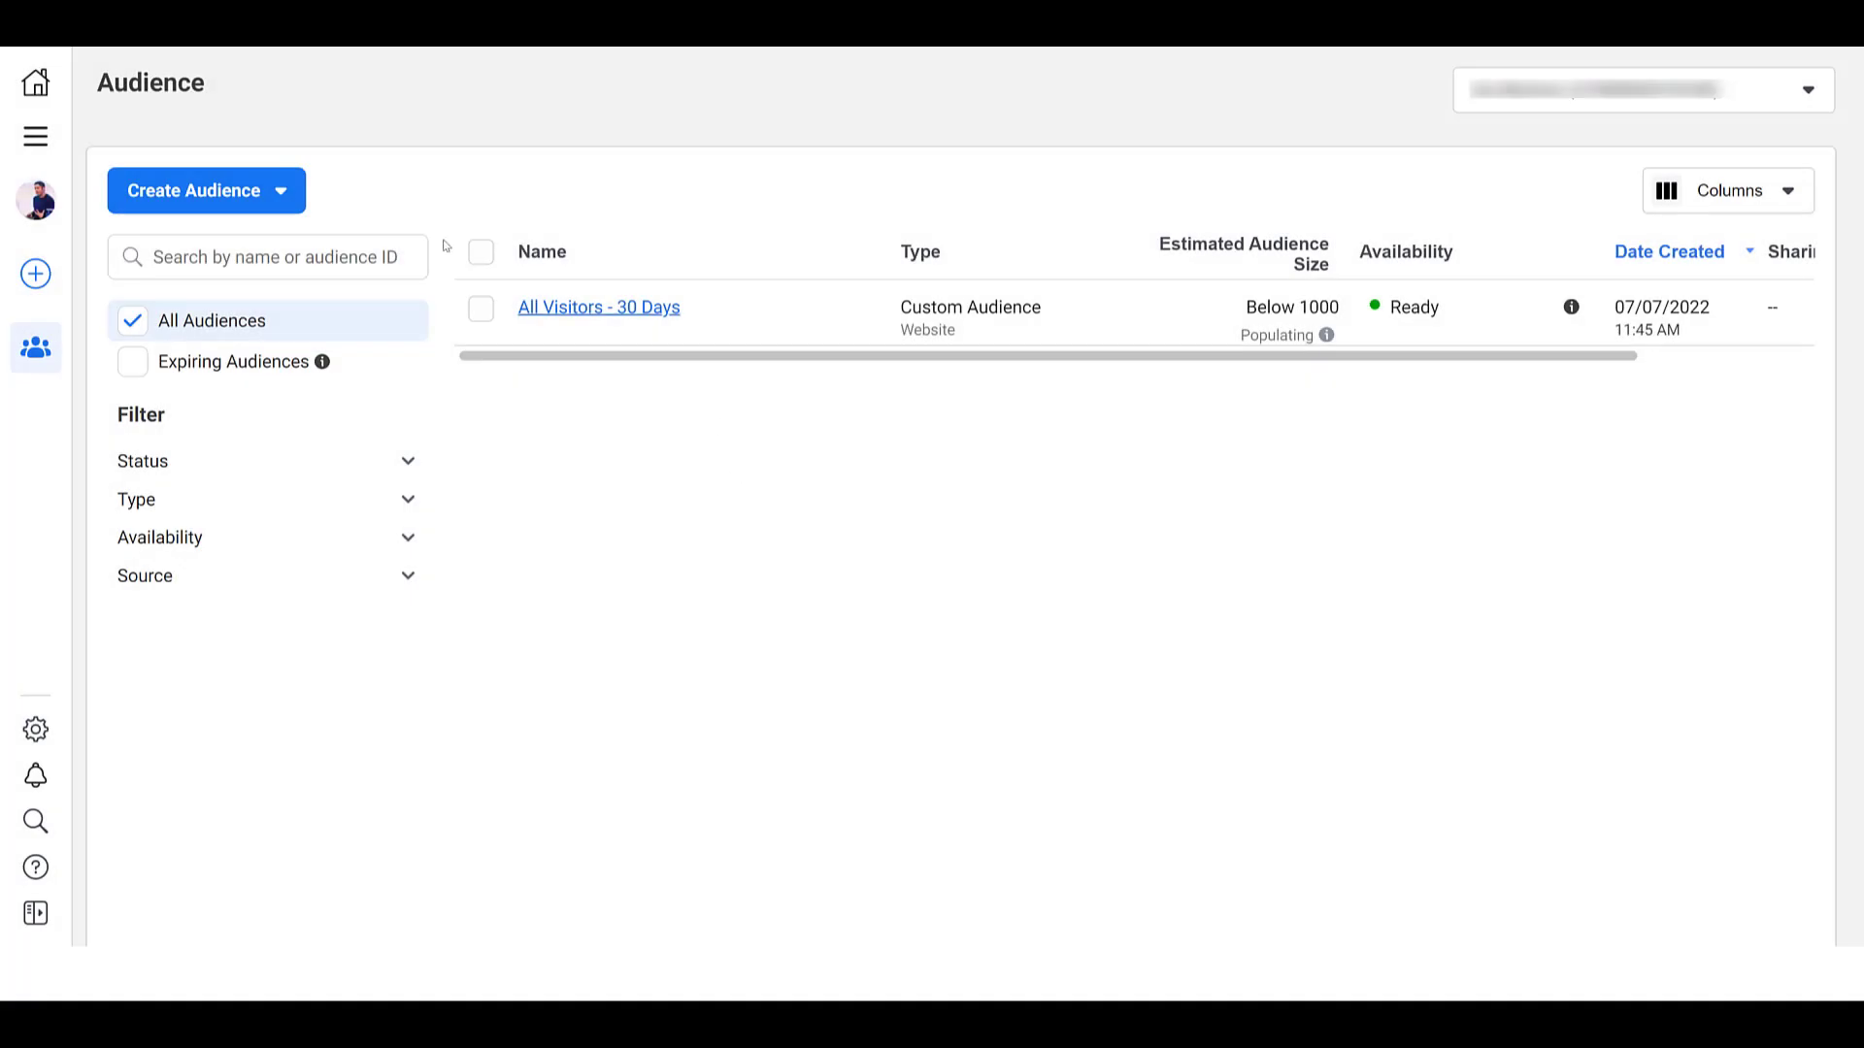
# - From All tools, open Audiences and start creating a Custom Audience
pyautogui.click(39, 138)
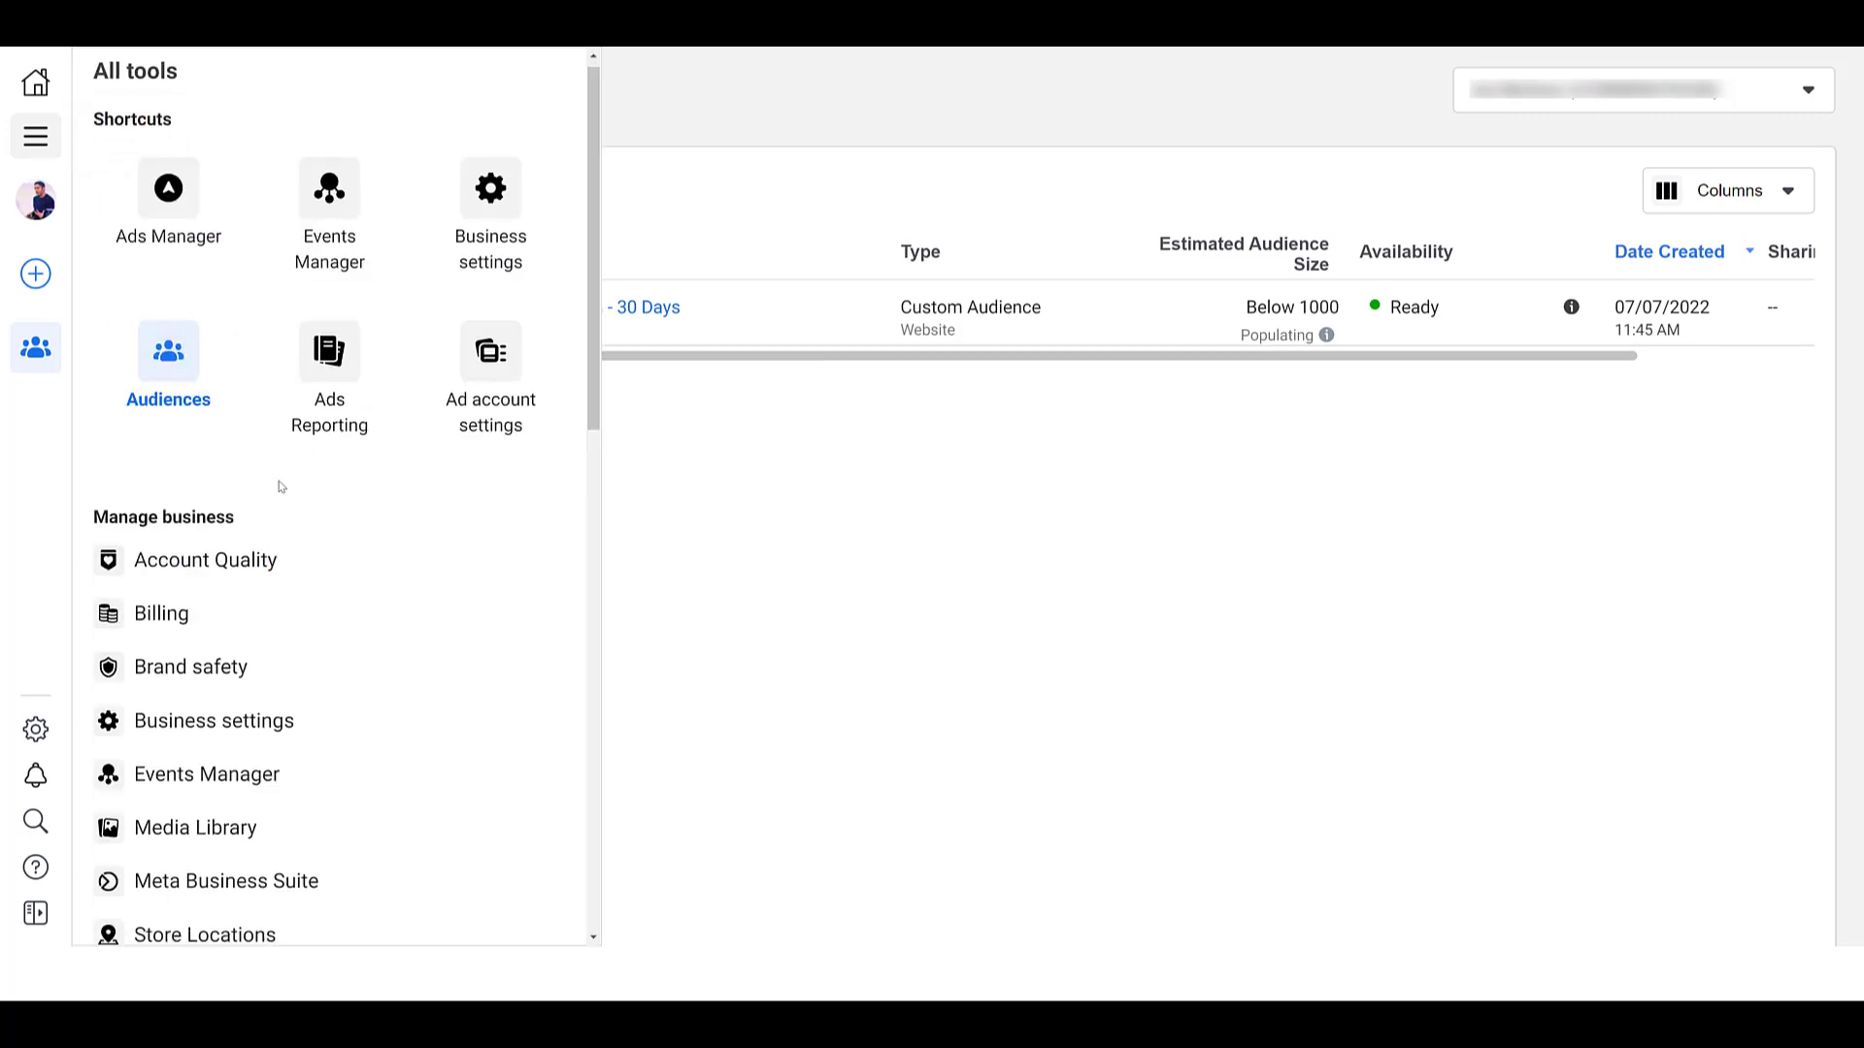
pyautogui.scroll(-9, 281, 486)
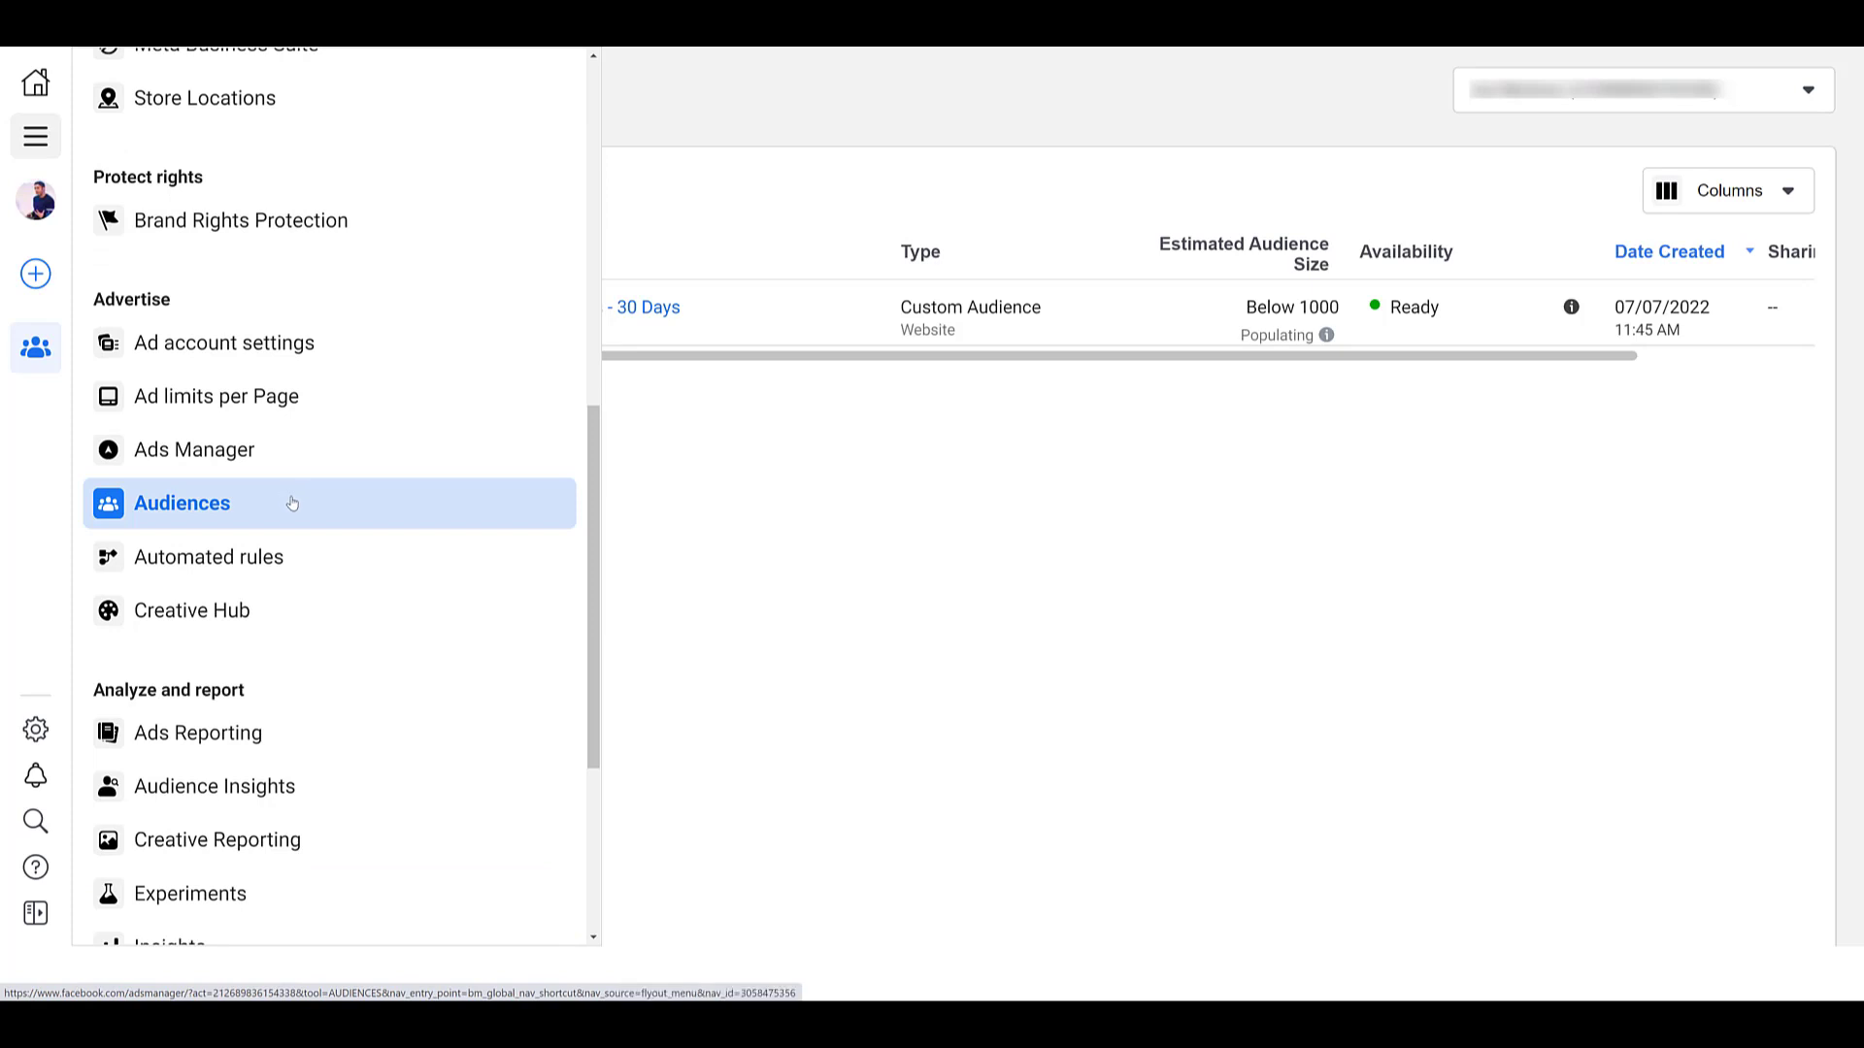
pyautogui.click(278, 507)
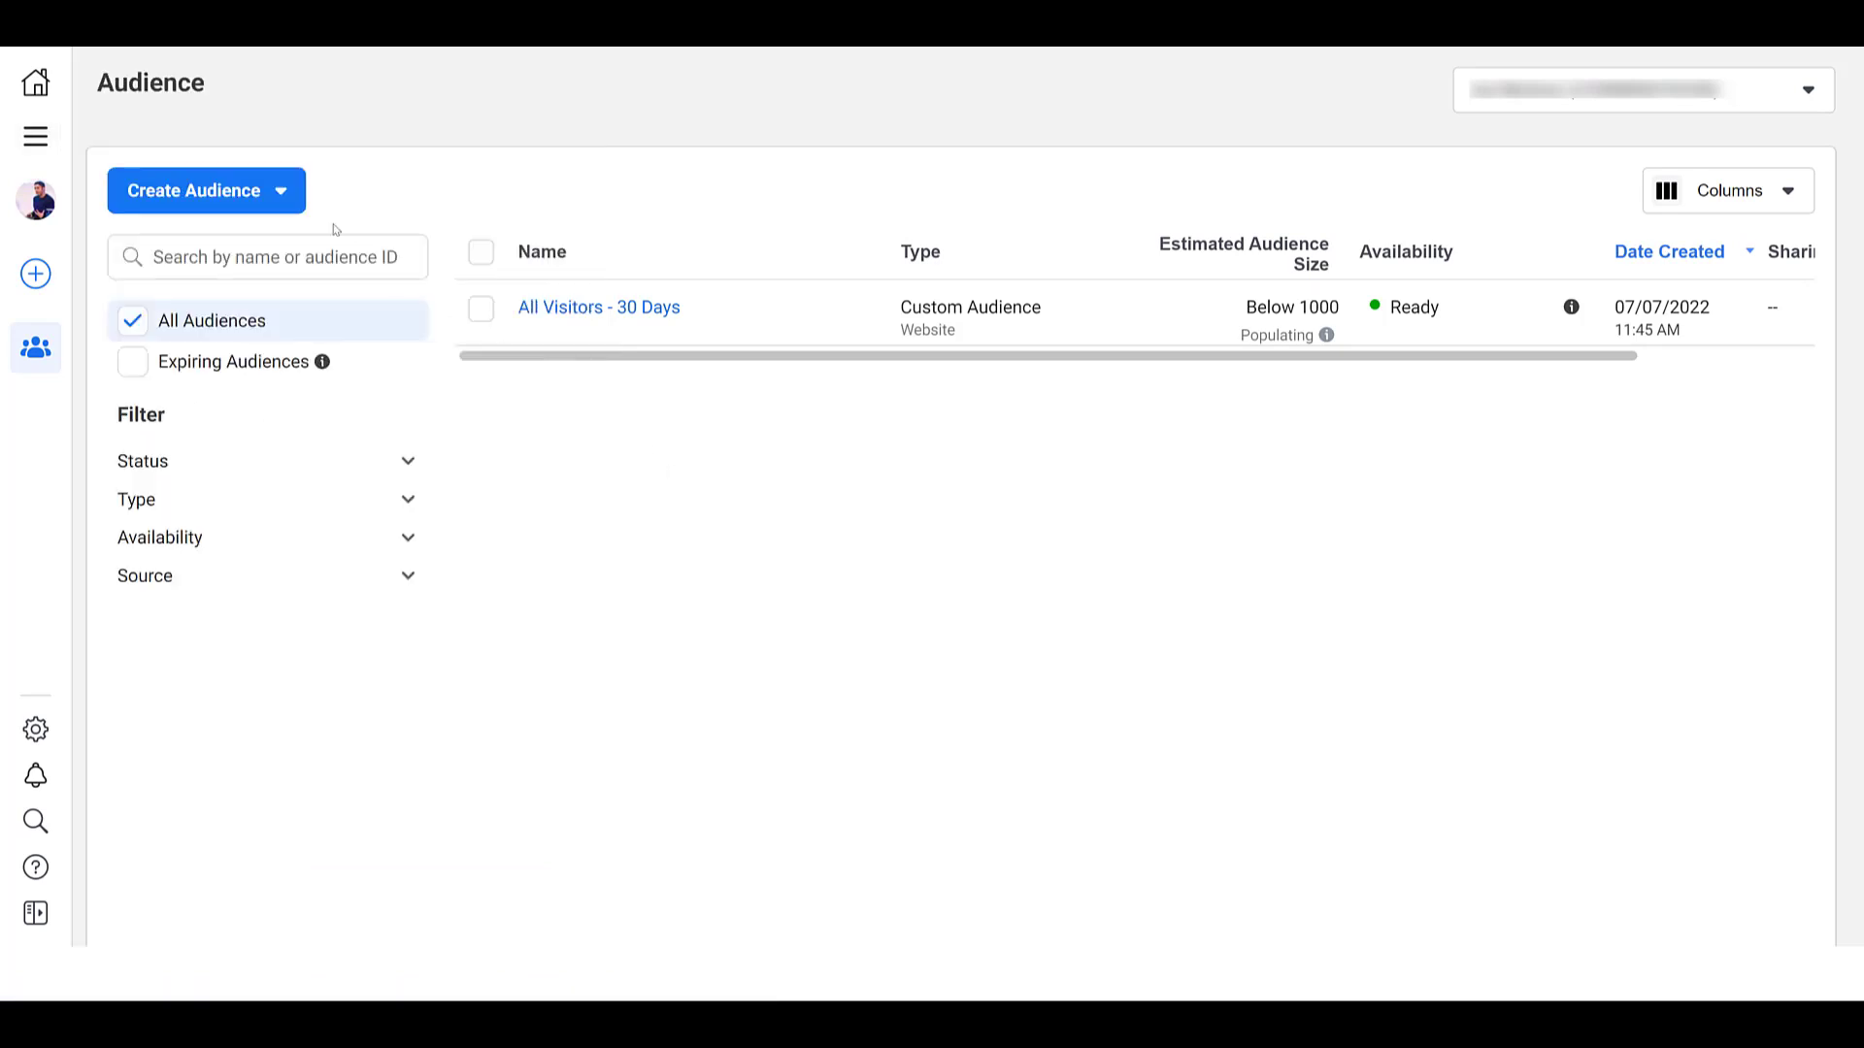
pyautogui.click(282, 201)
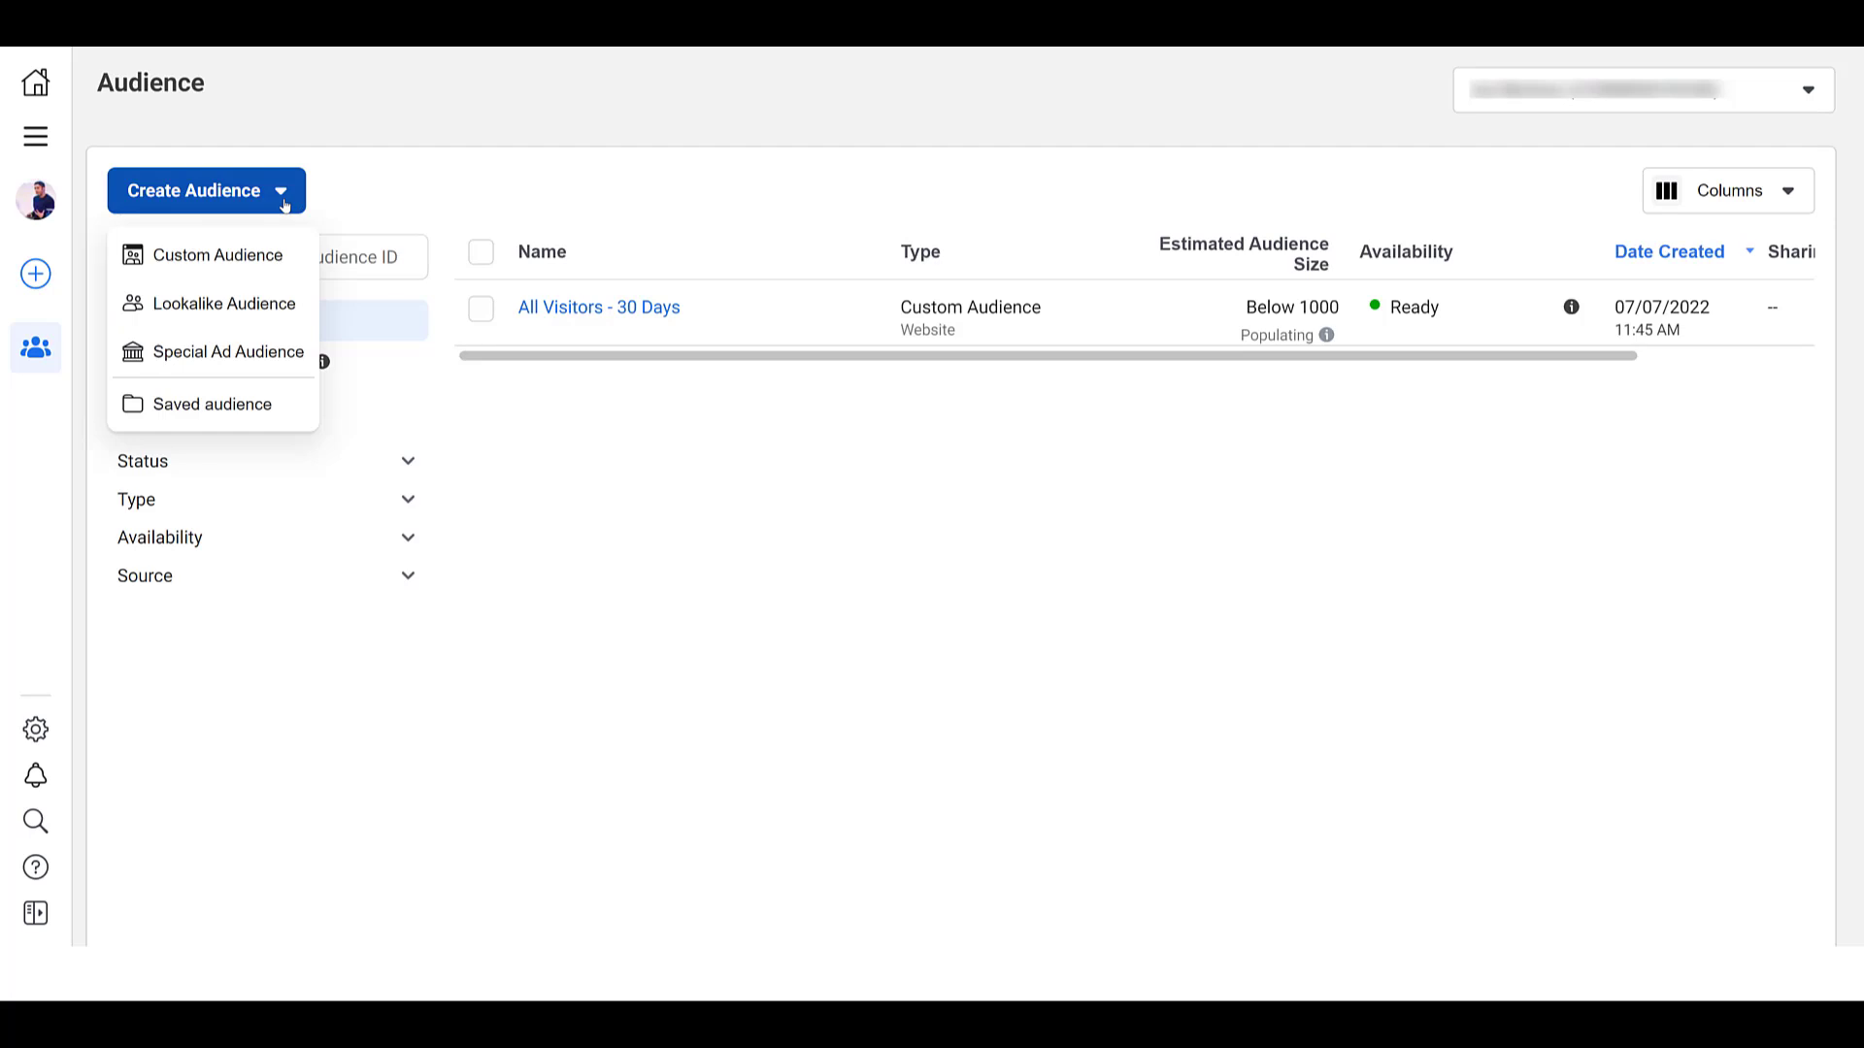
pyautogui.click(281, 260)
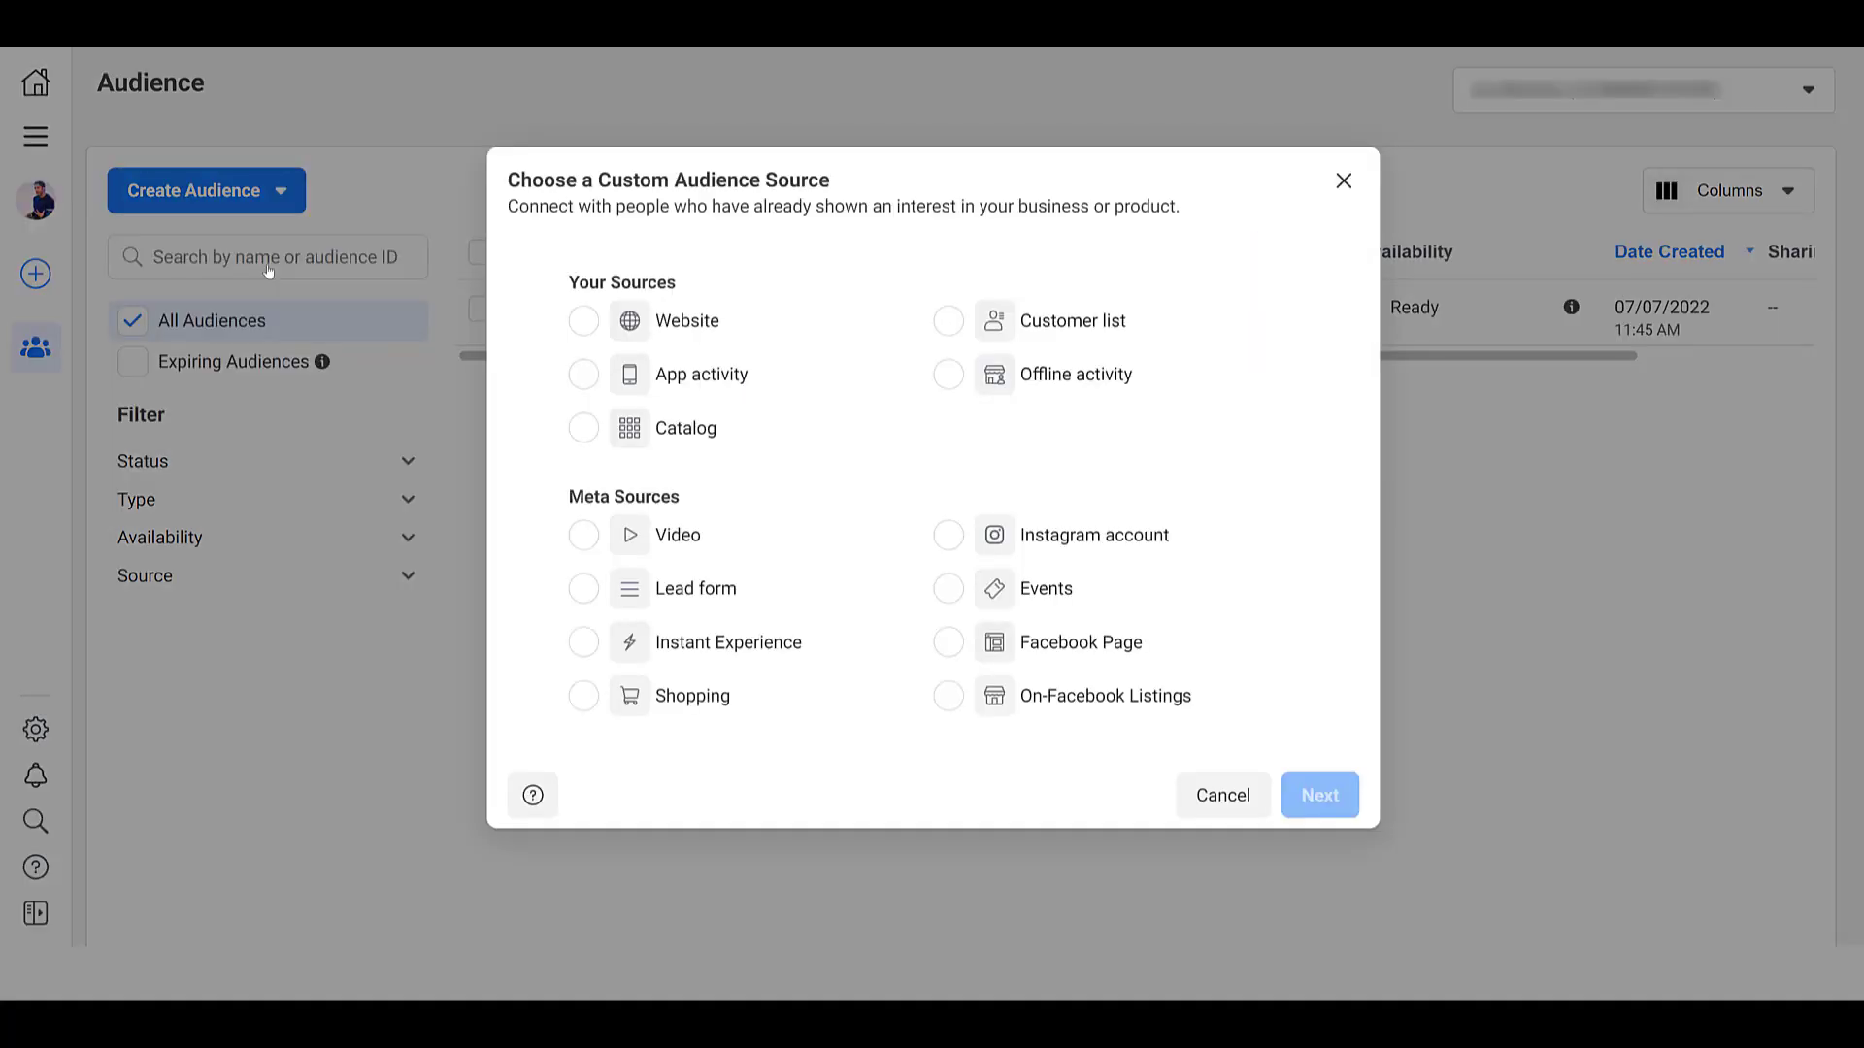
# - Create the Facebook Page audience 'Facebook Page Likes' of people who currently like or follow the Page
pyautogui.click(948, 643)
pyautogui.click(1320, 795)
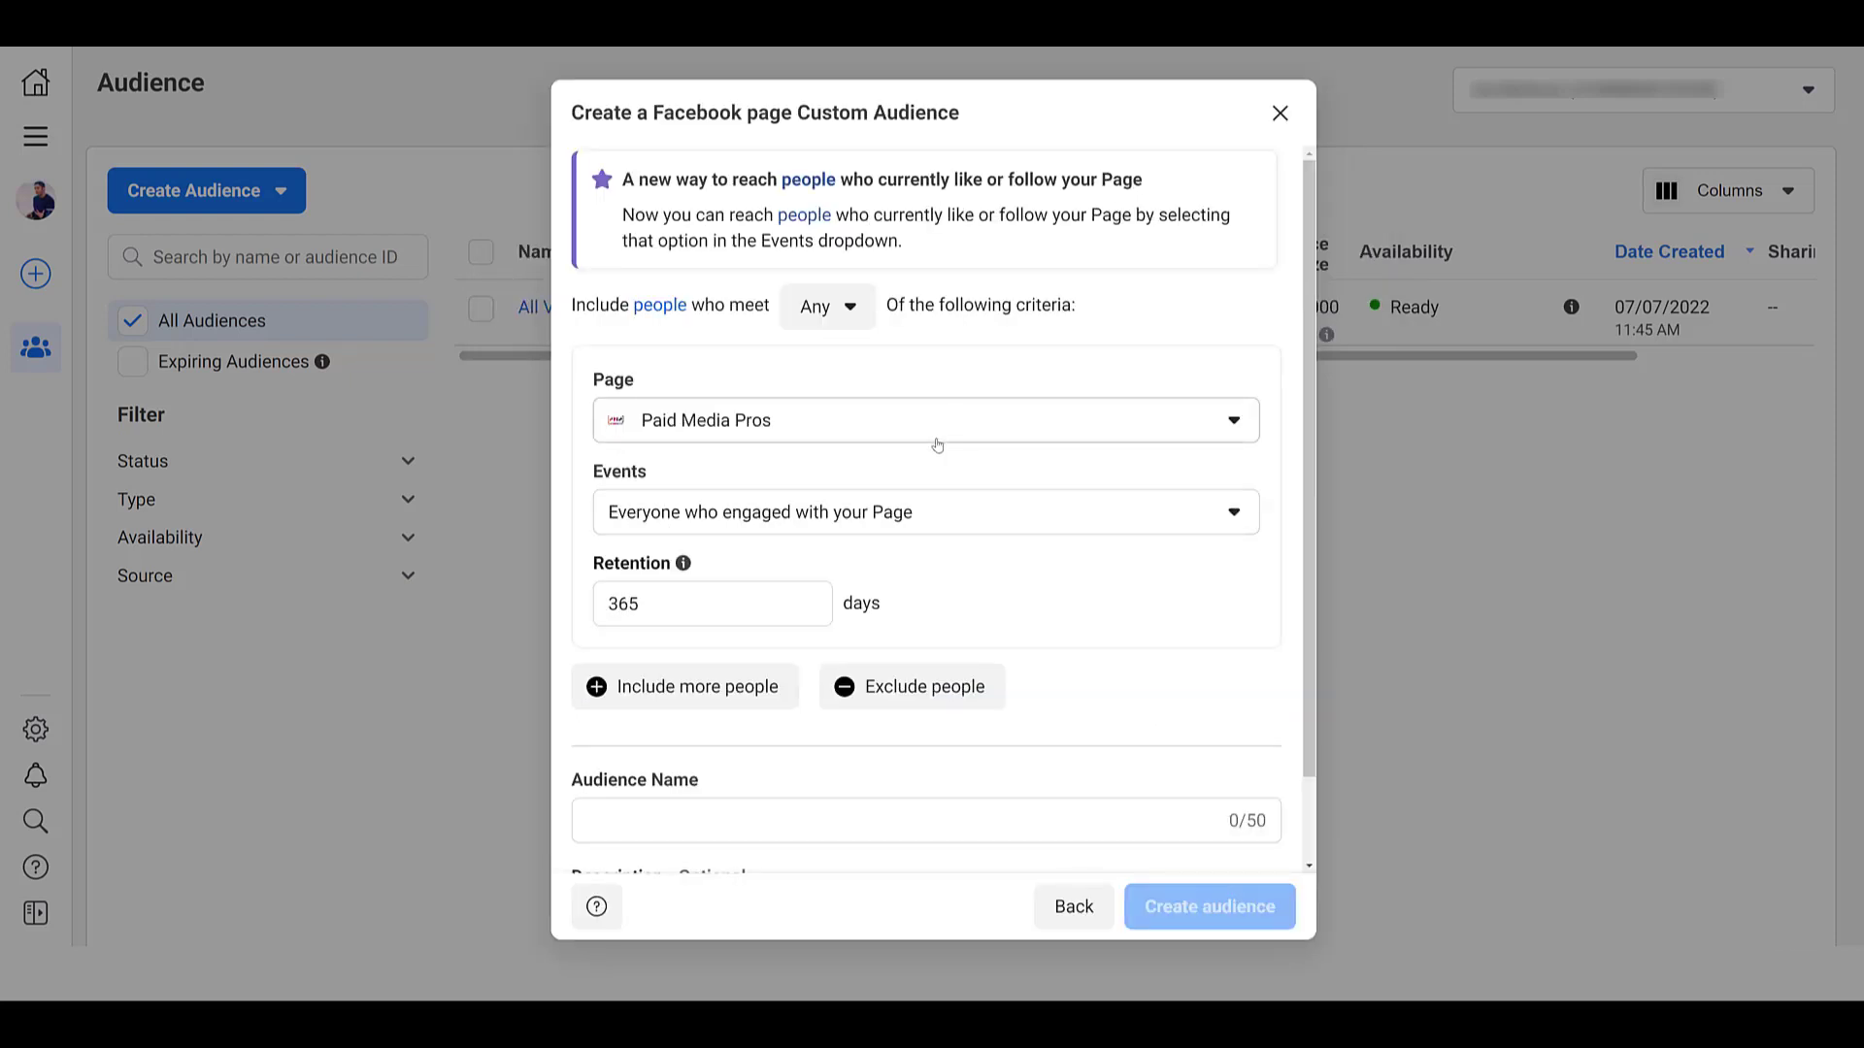
pyautogui.click(1061, 521)
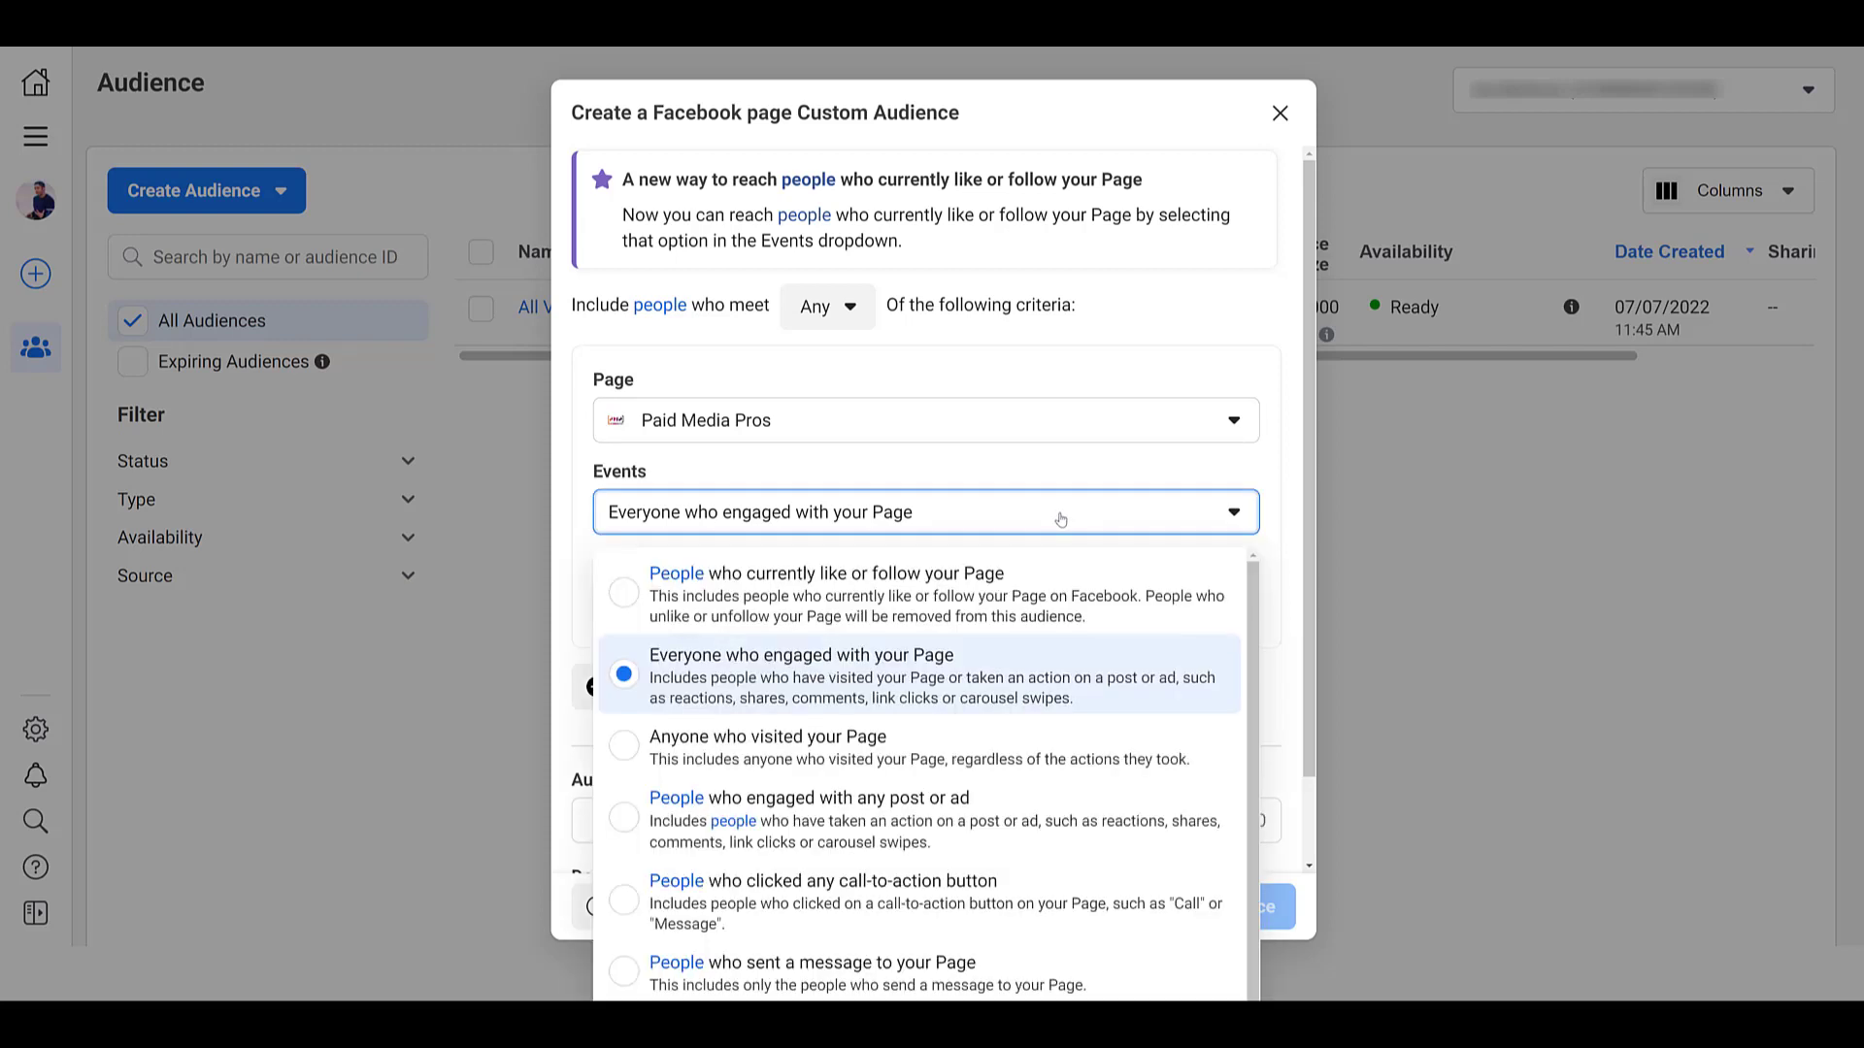
pyautogui.click(1065, 585)
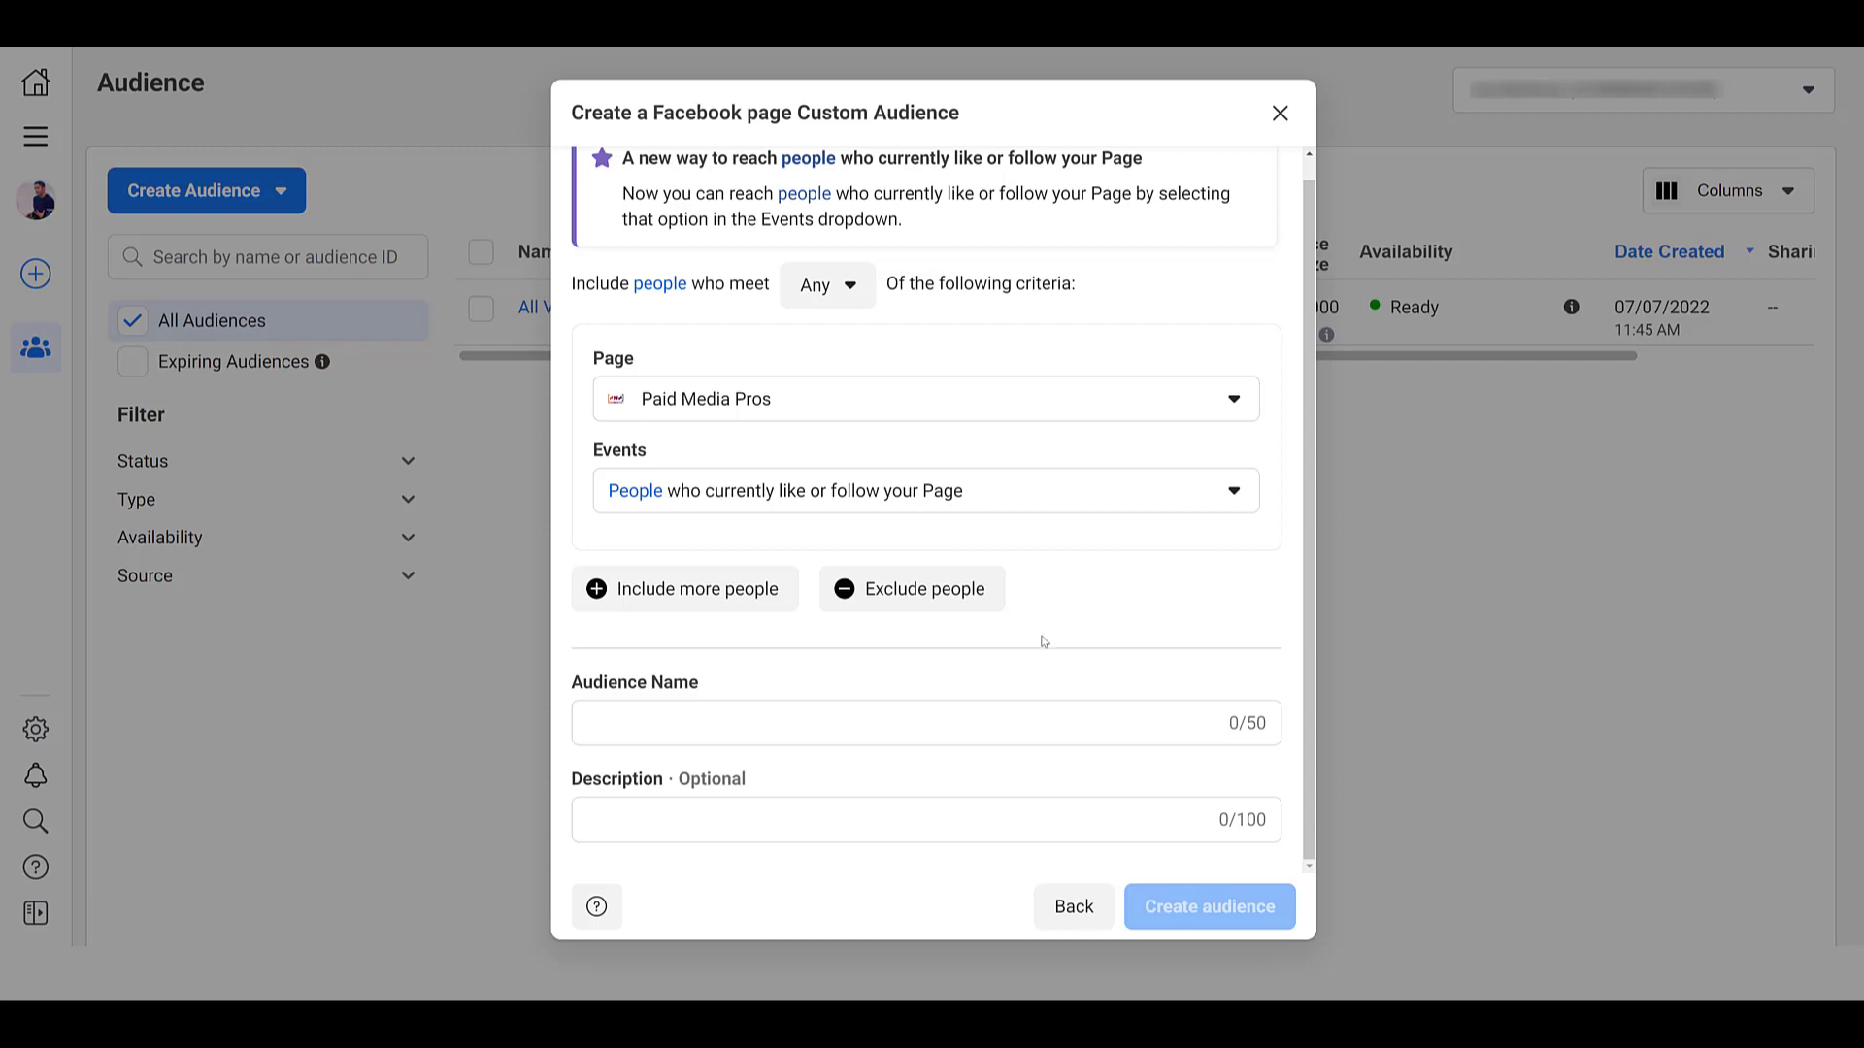
pyautogui.click(990, 716)
pyautogui.write('Facebook Page Likes')
pyautogui.click(1184, 908)
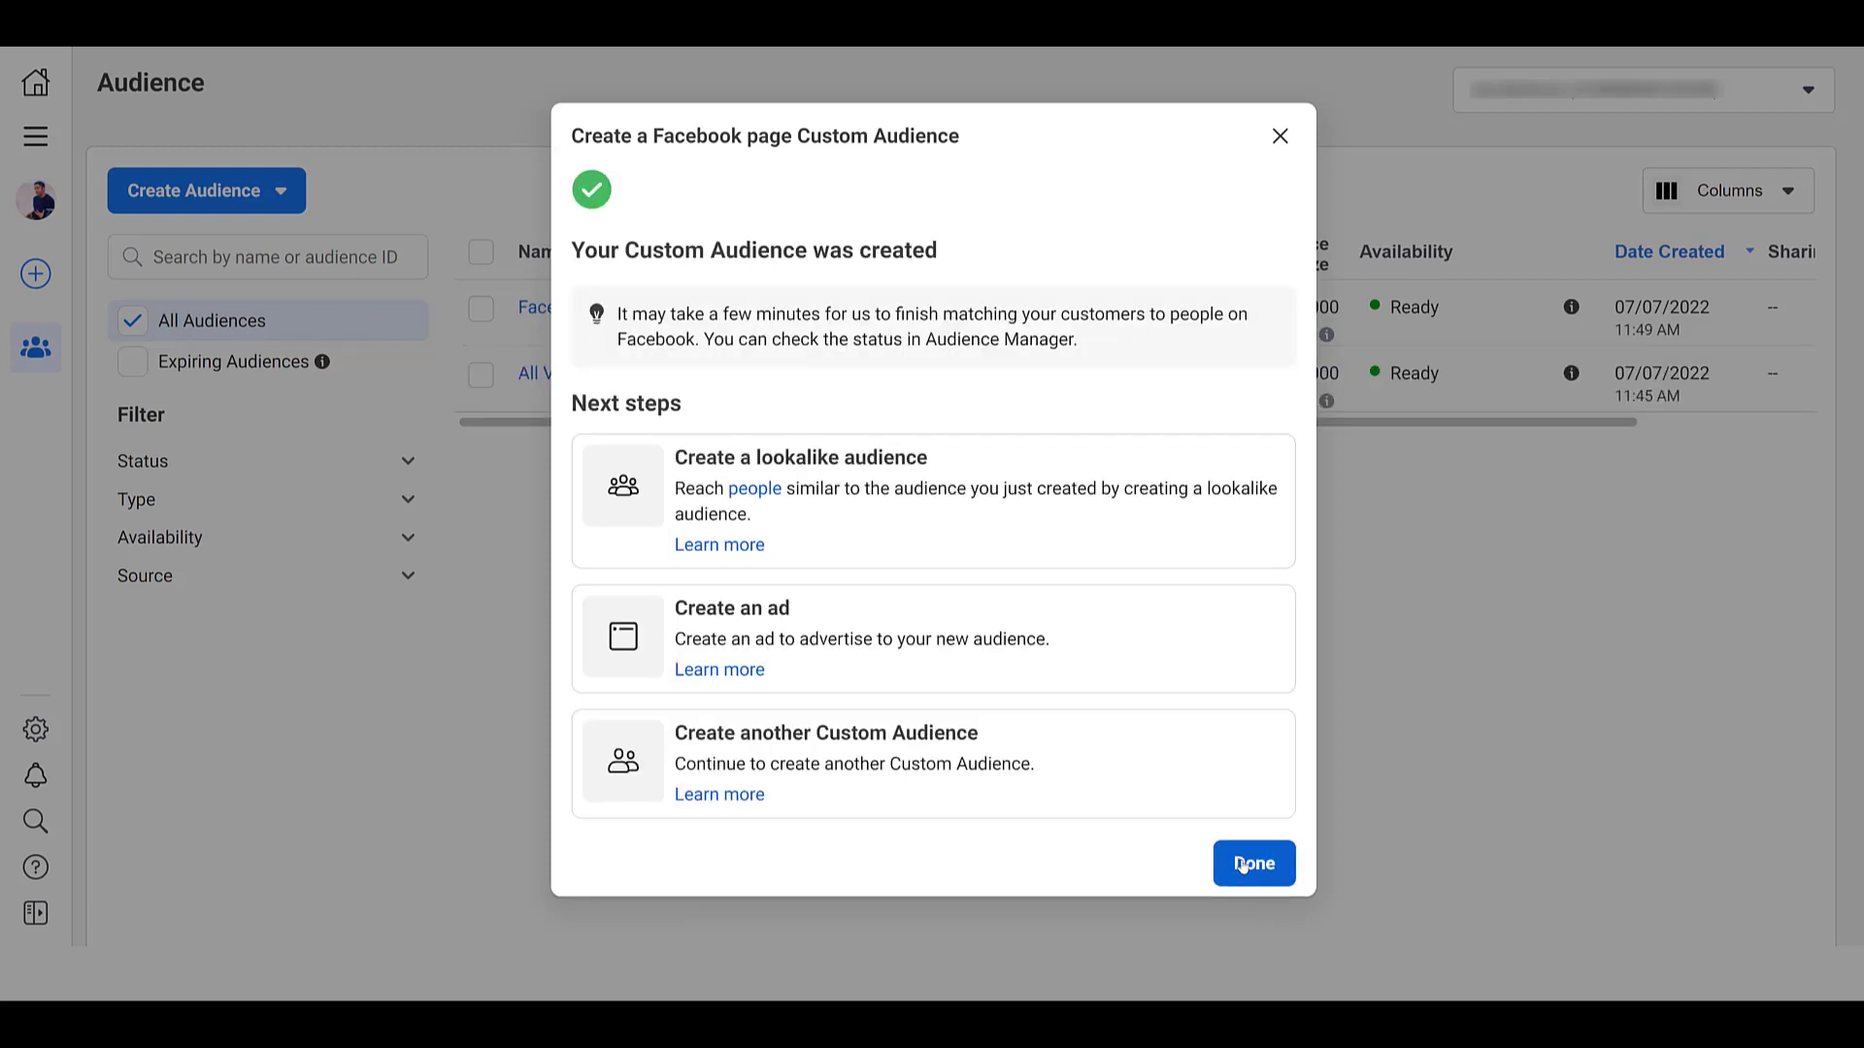
pyautogui.click(1250, 862)
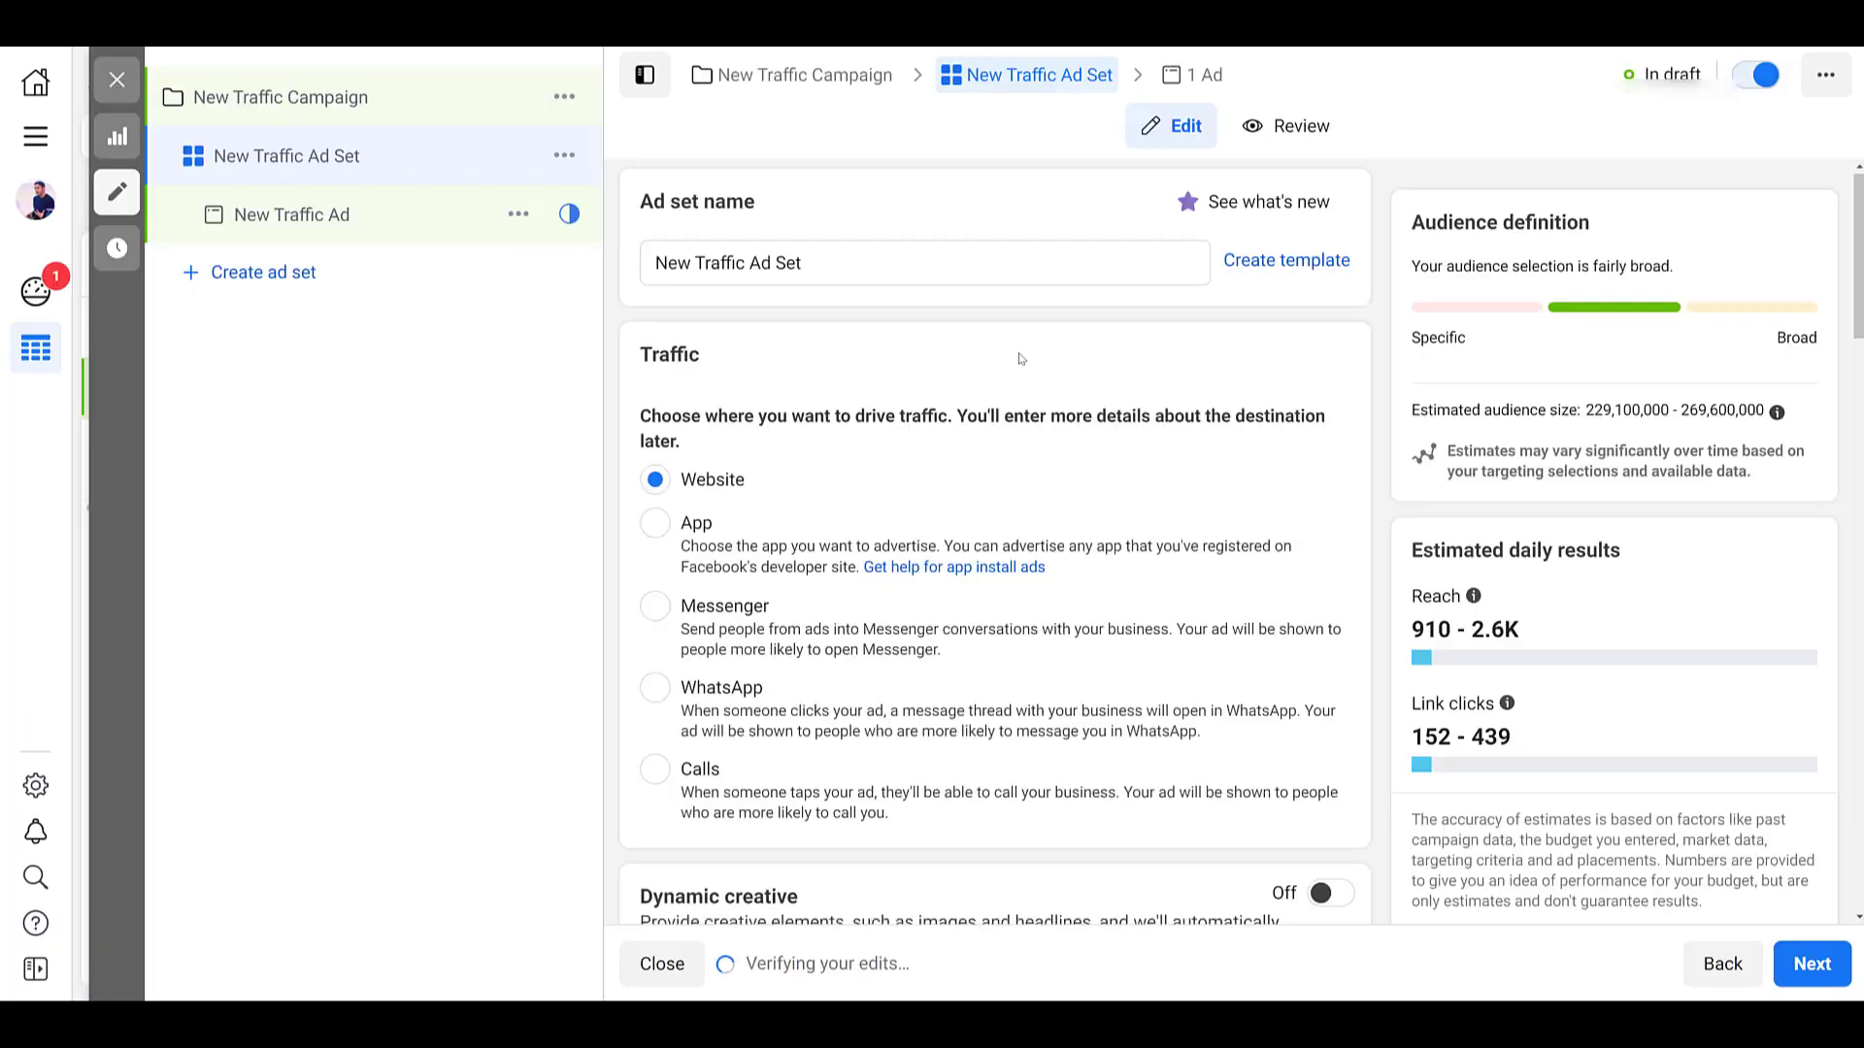
# - Add the Facebook Page Likes custom audience to the New Traffic Ad Set's targeting
pyautogui.scroll(-10, 1019, 360)
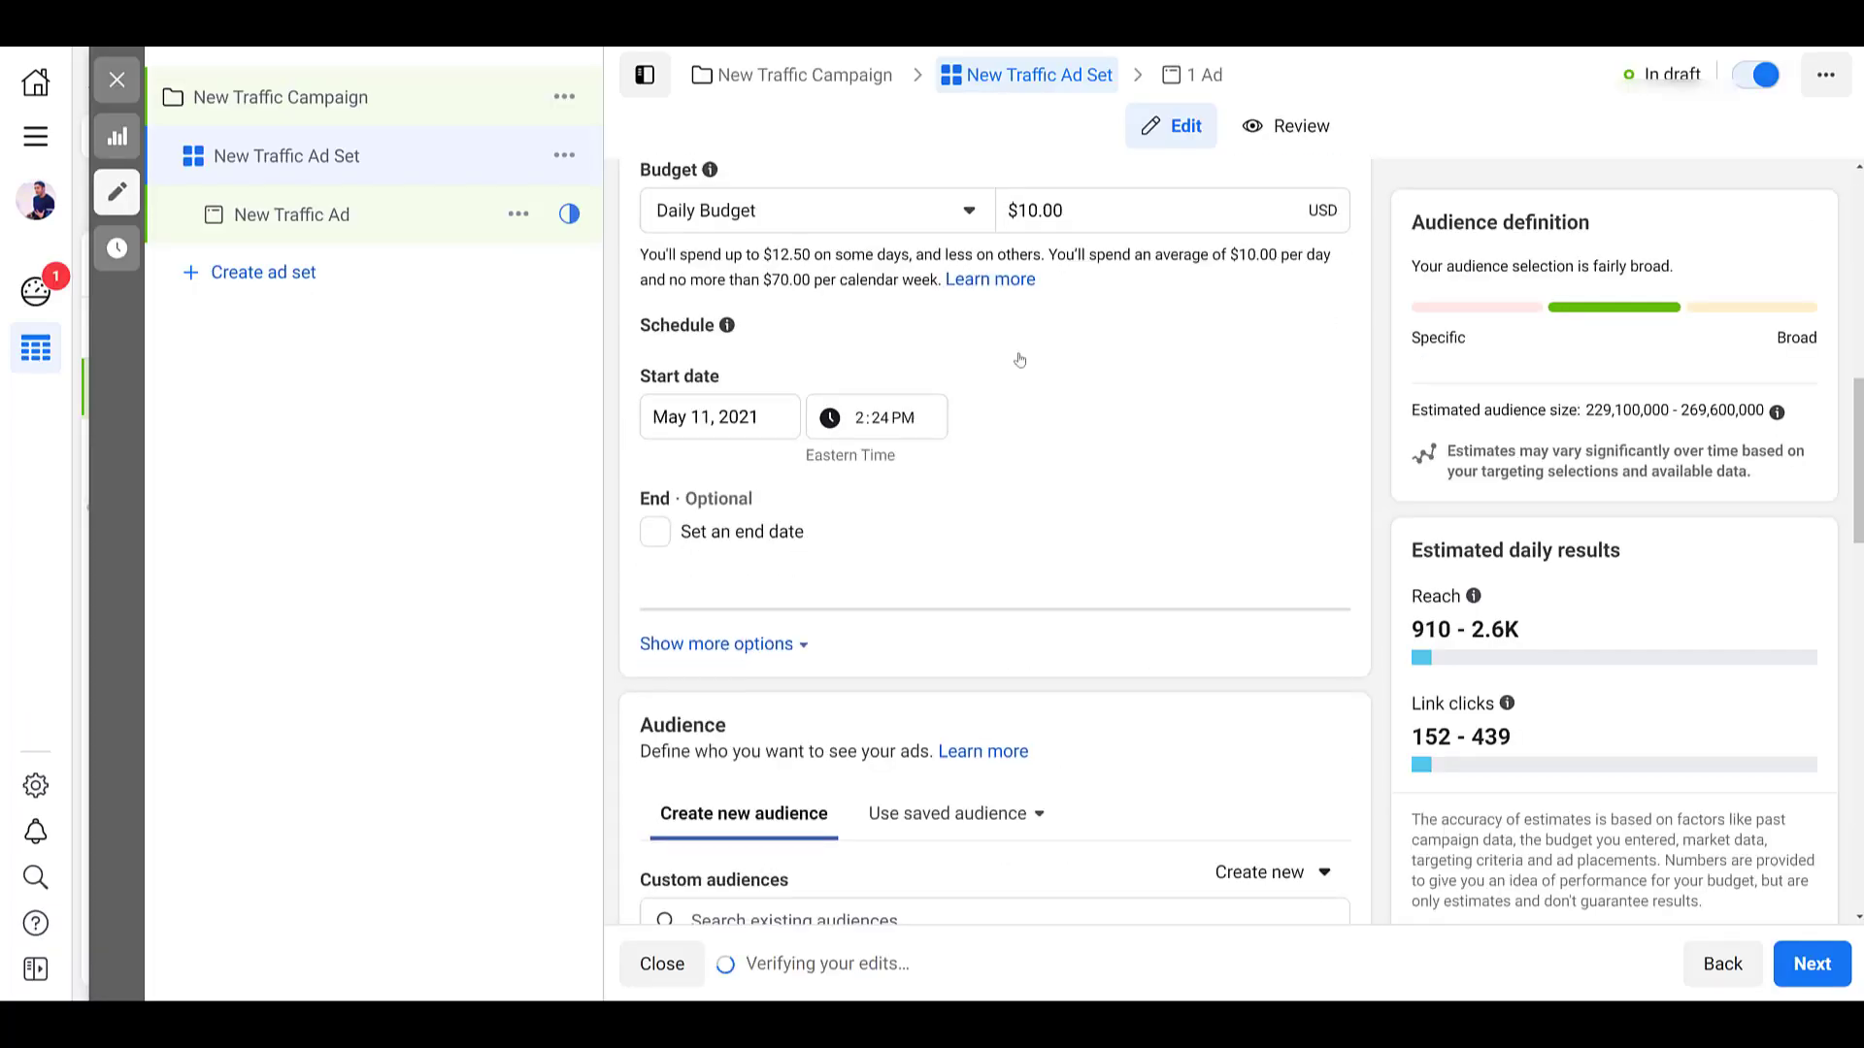
pyautogui.scroll(-4, 1019, 360)
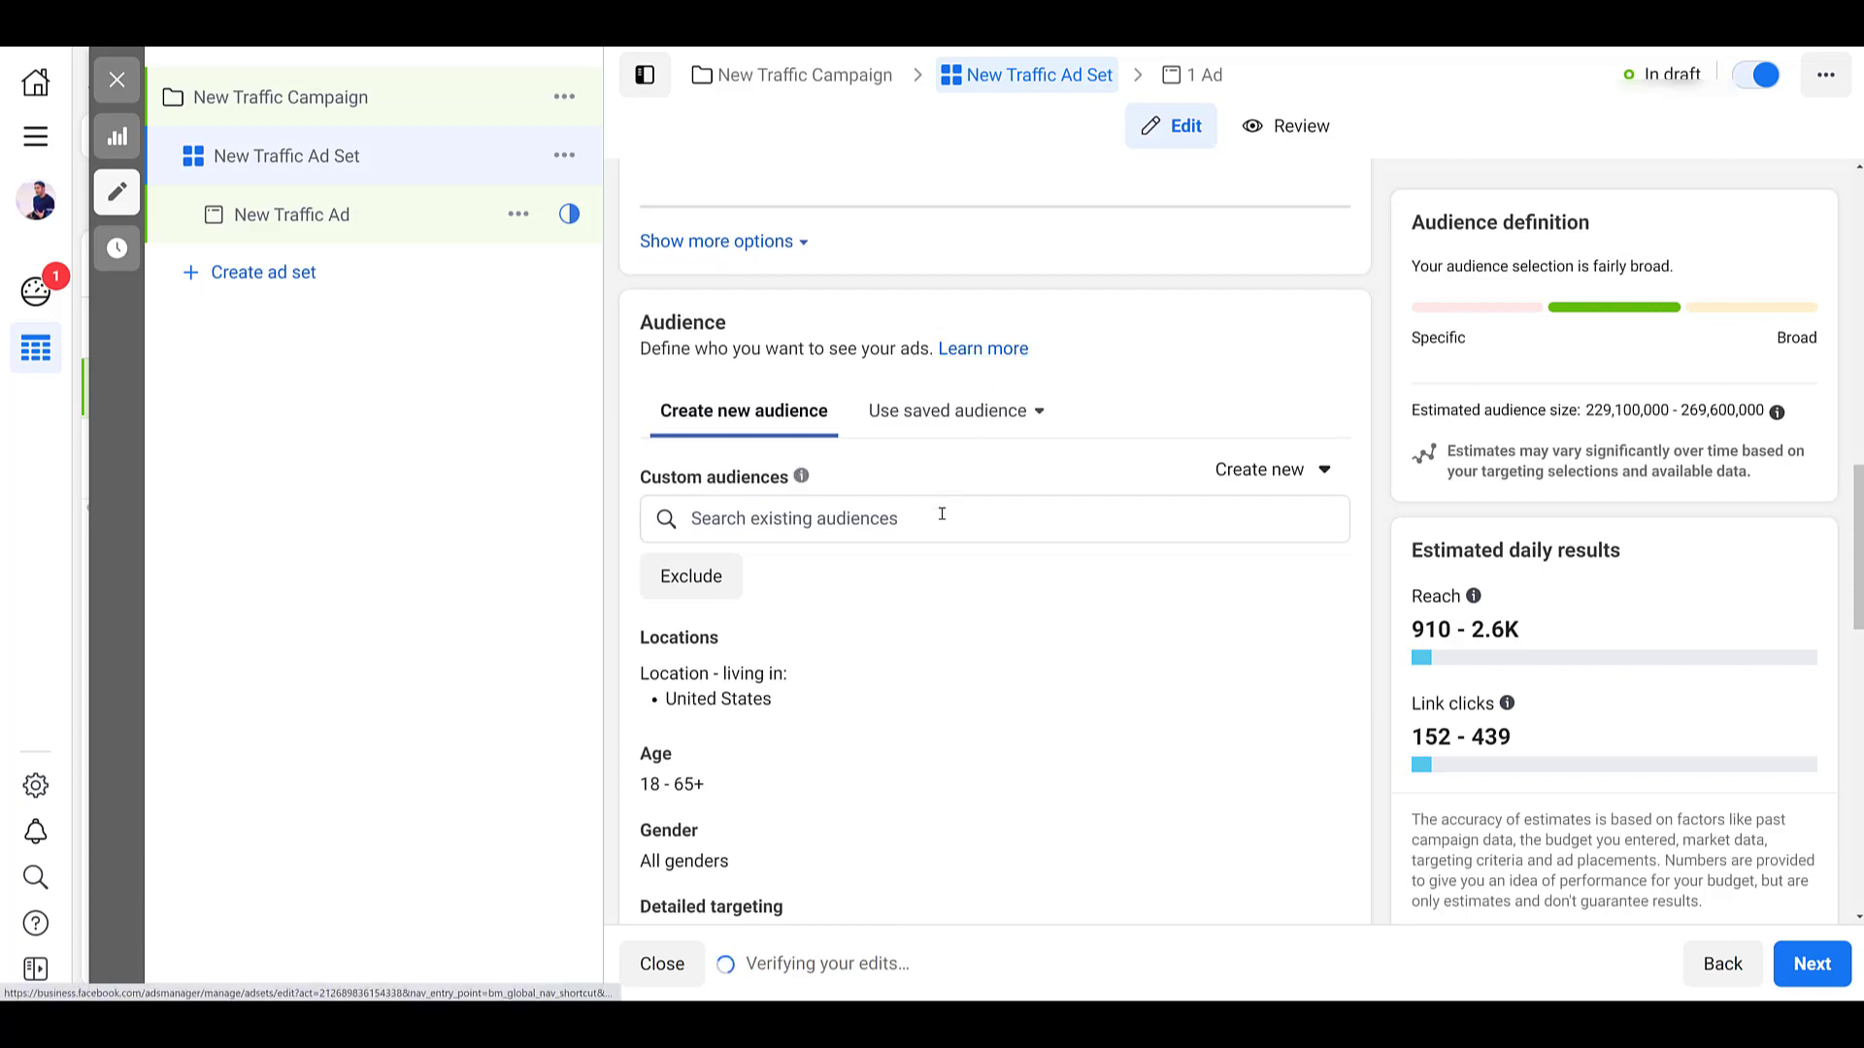
pyautogui.click(941, 516)
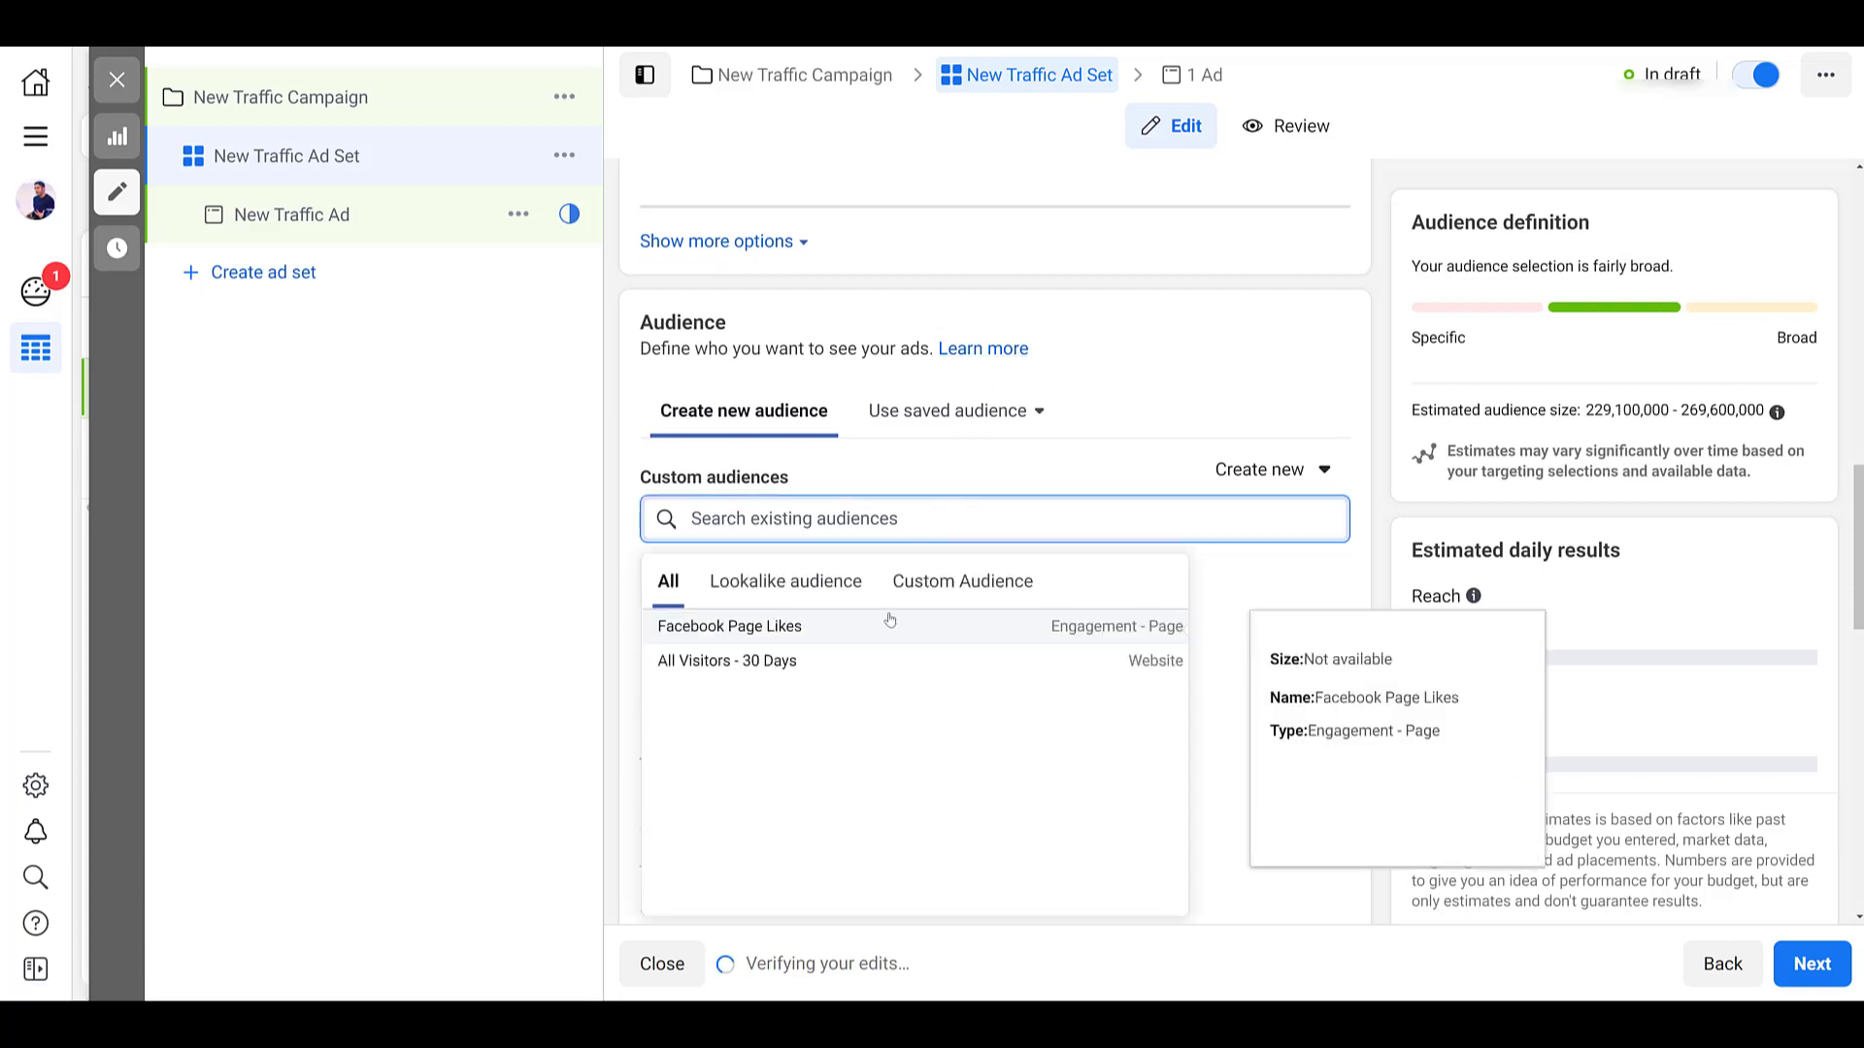
pyautogui.click(893, 629)
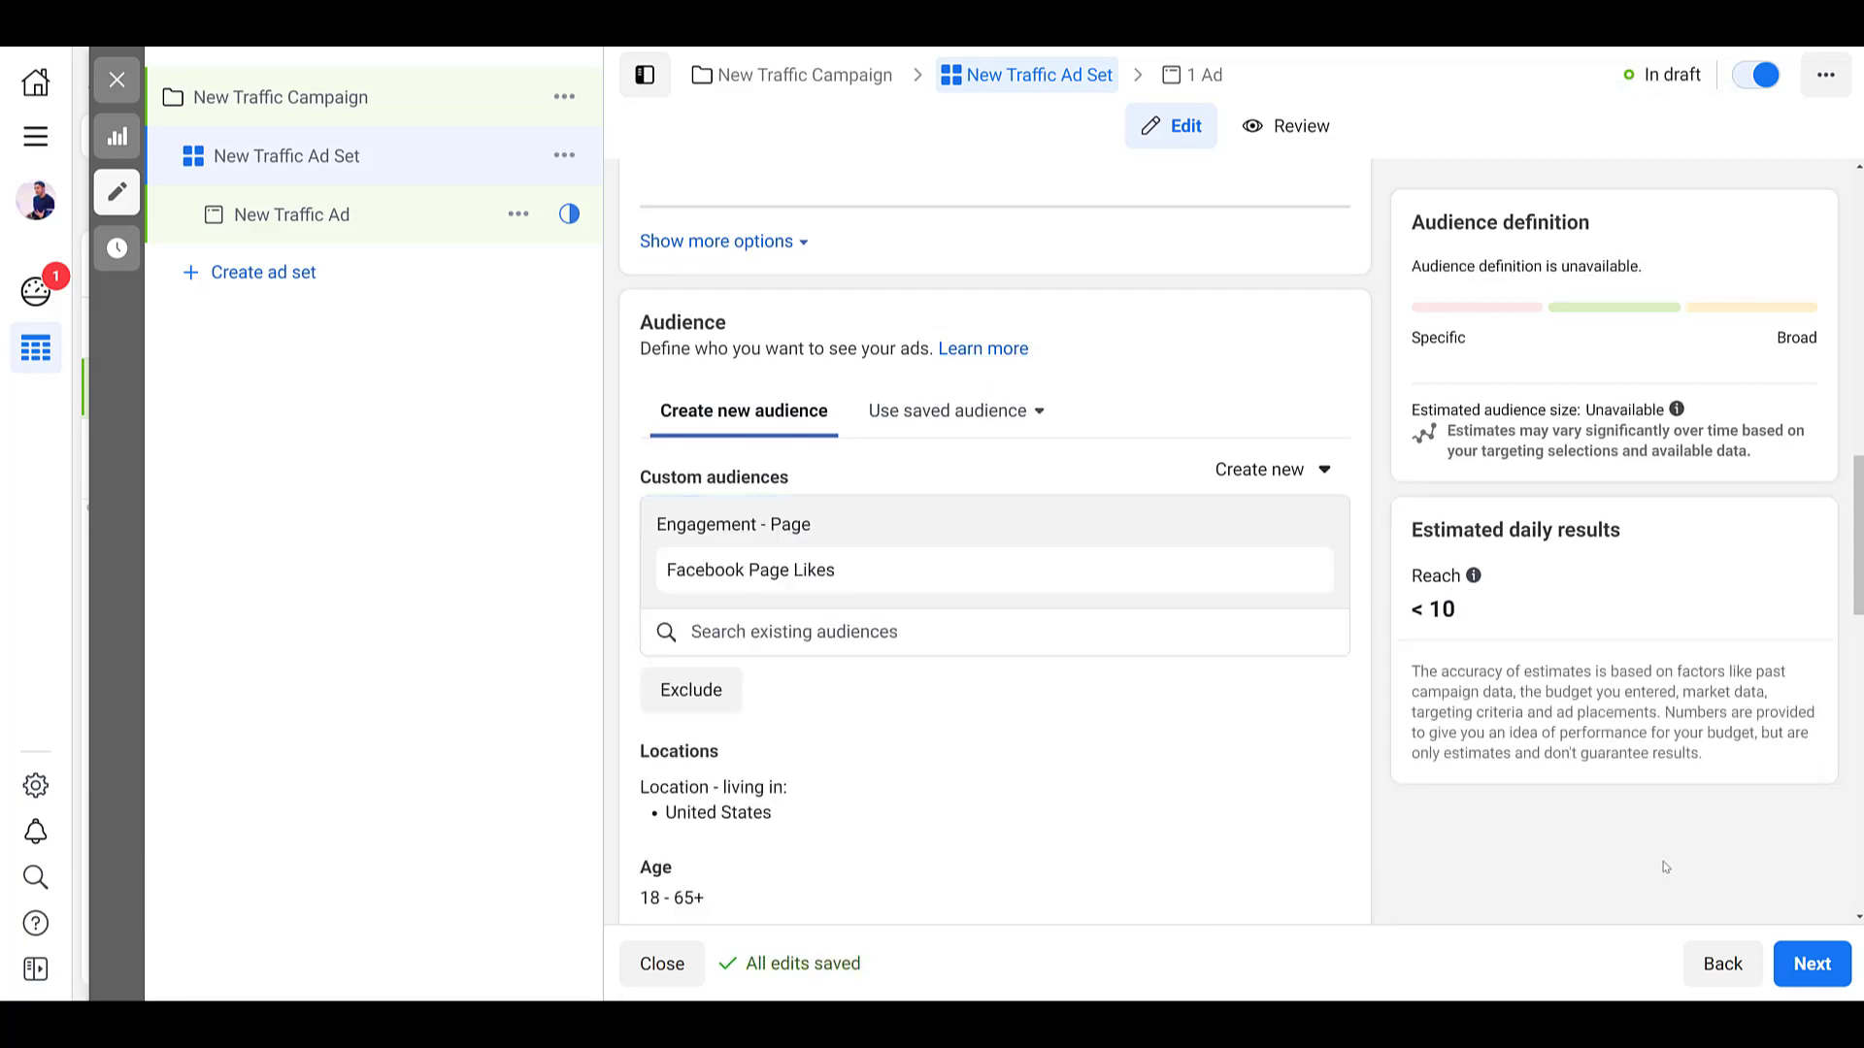